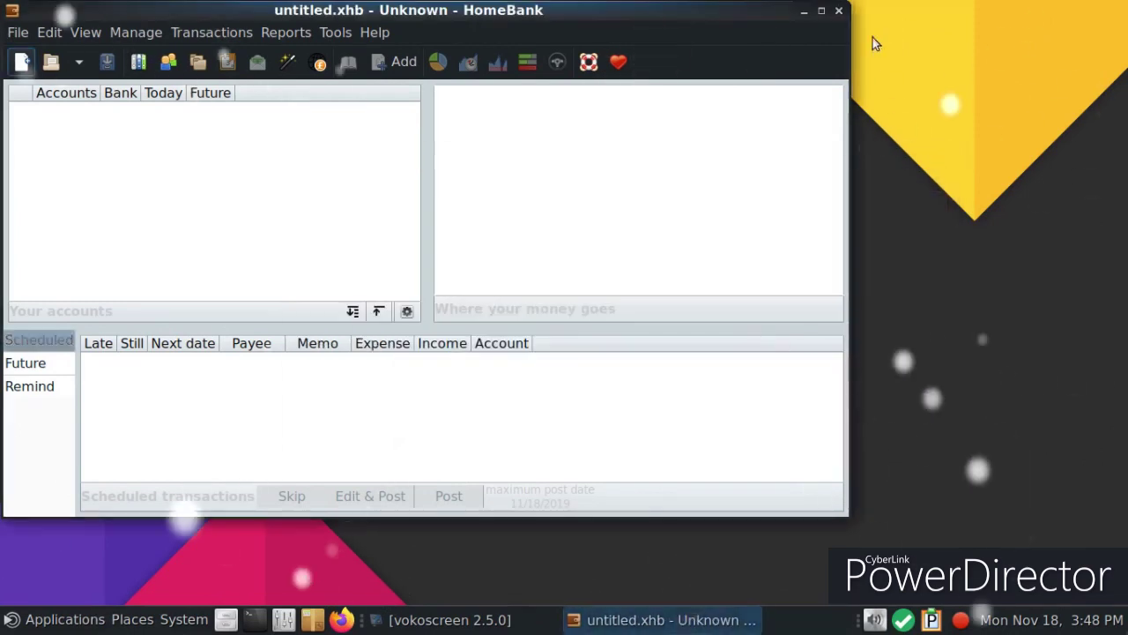
# Close HomeBank, then launch TeamViewer 14, accepting its license agreement and closing its main window.
pyautogui.click(839, 11)
pyautogui.click(64, 620)
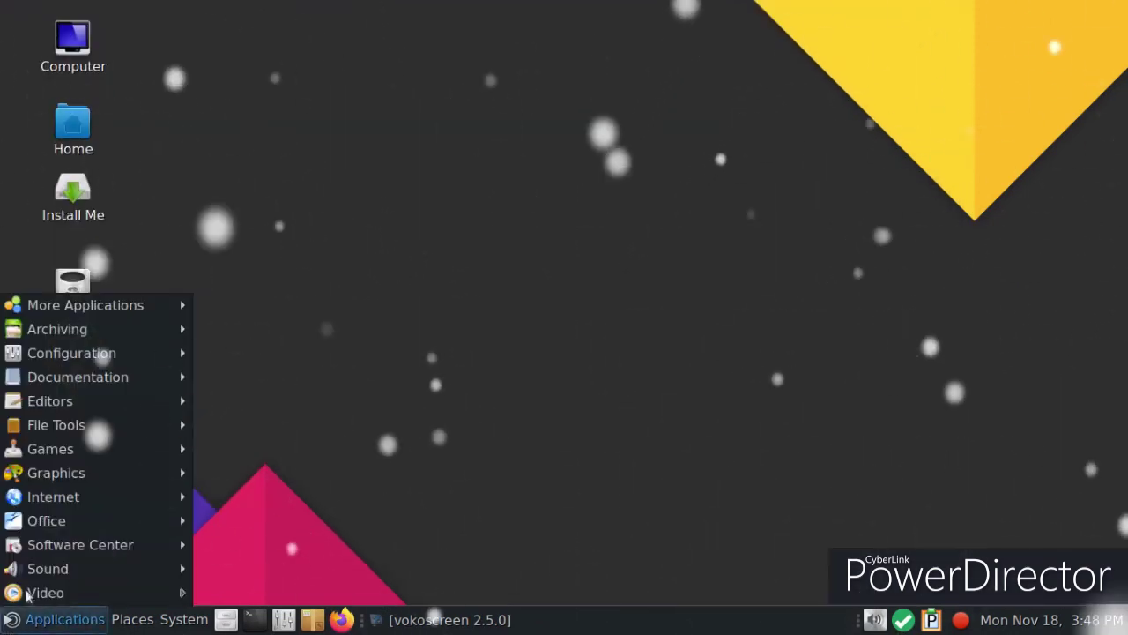
pyautogui.moveTo(71, 494)
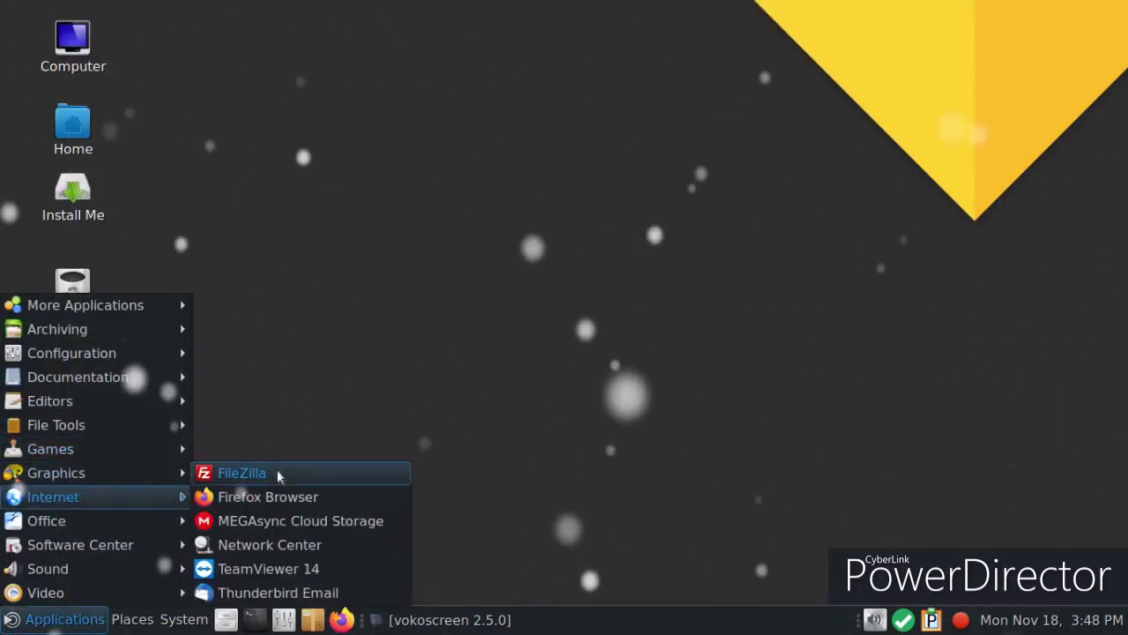
pyautogui.click(301, 569)
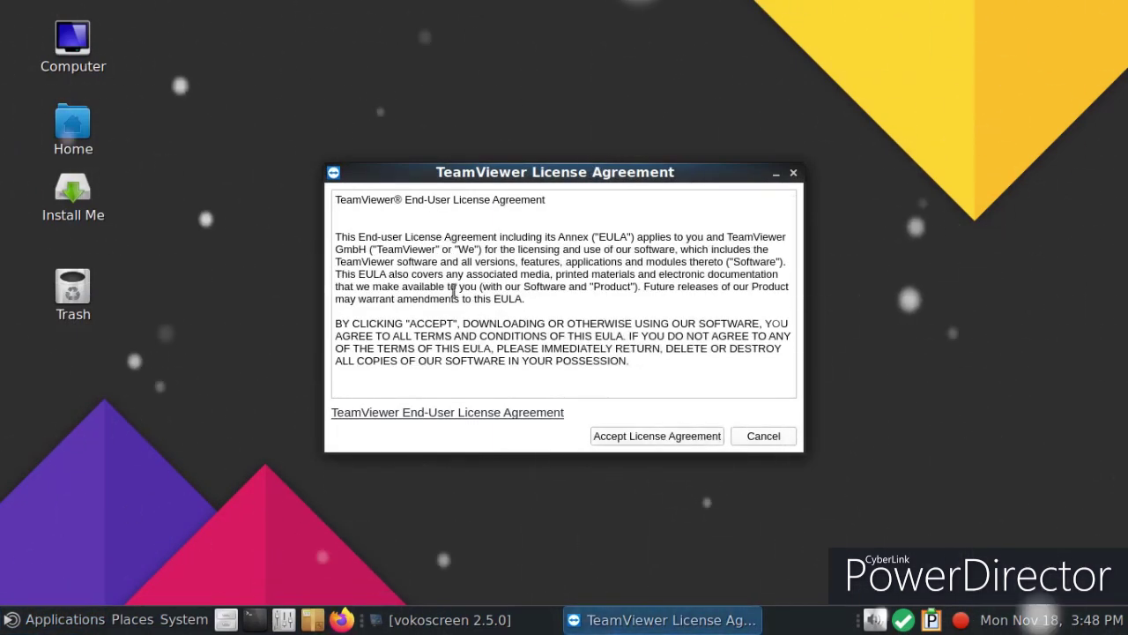
pyautogui.click(617, 437)
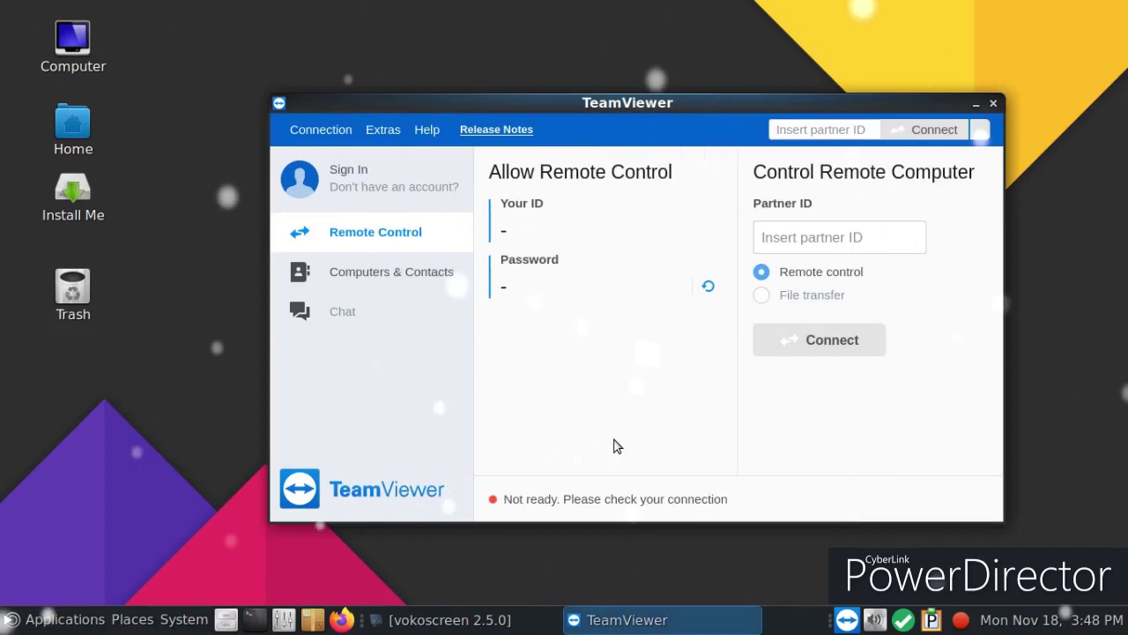
pyautogui.click(992, 104)
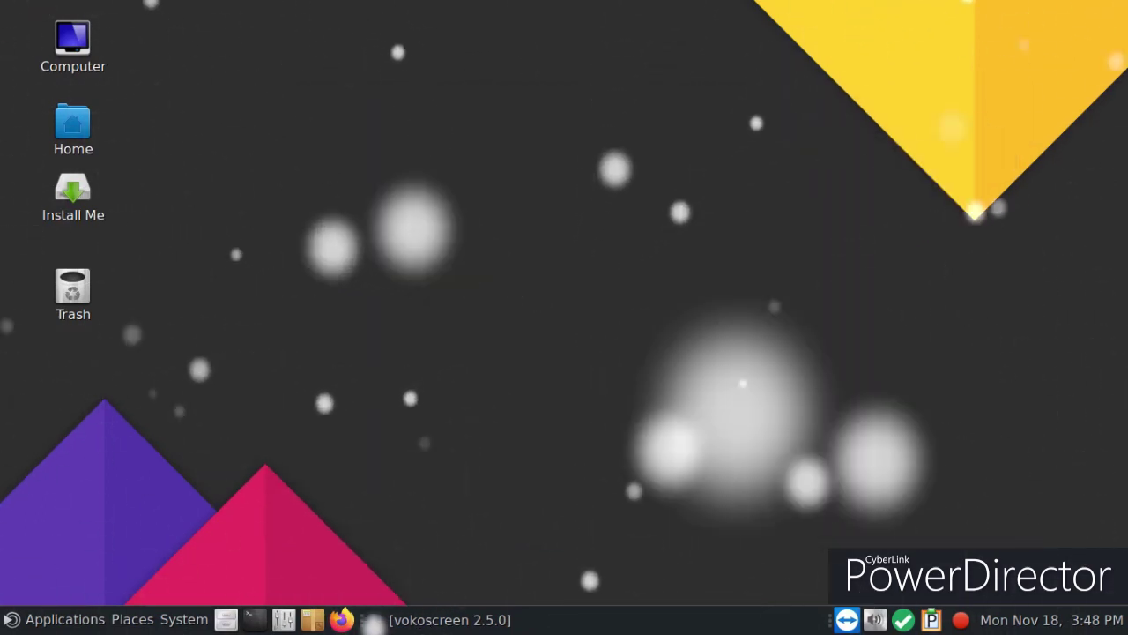
pyautogui.click(64, 620)
pyautogui.click(448, 509)
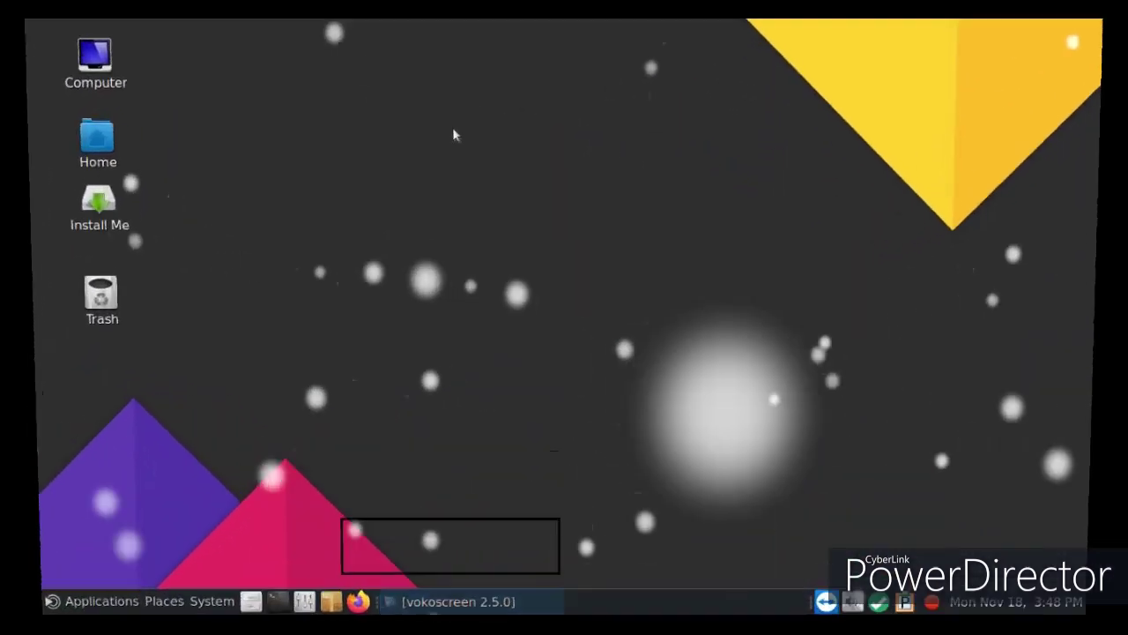
# Open LibreOffice Manager to view its install and removal options, and exit it without applying any changes.
pyautogui.click(88, 601)
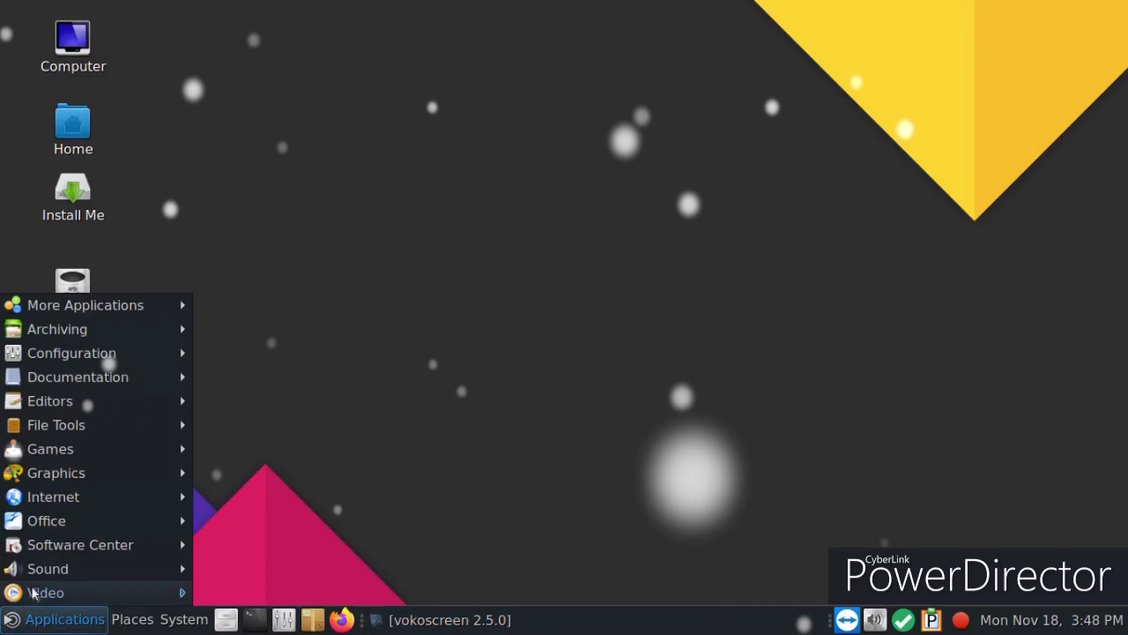
pyautogui.moveTo(63, 565)
pyautogui.moveTo(70, 545)
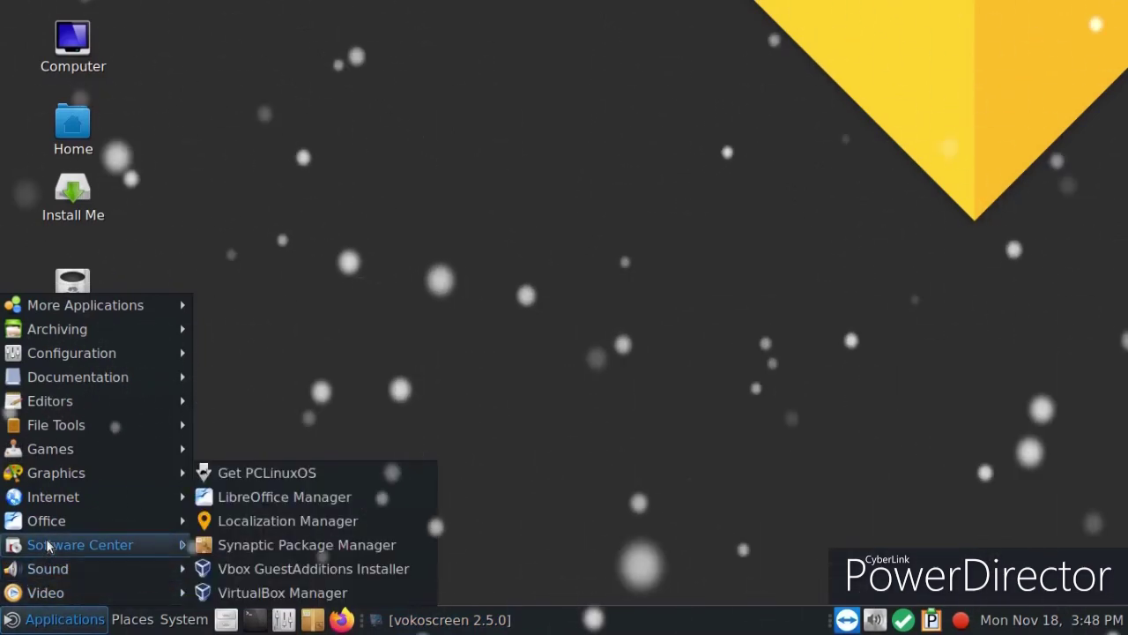
pyautogui.click(348, 501)
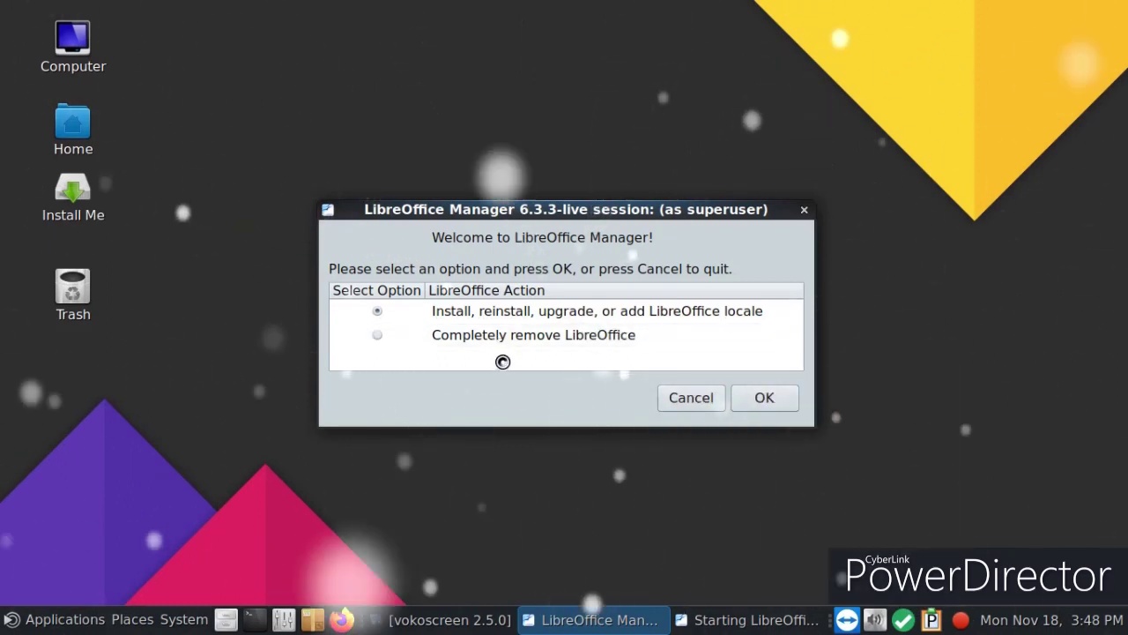
pyautogui.click(672, 404)
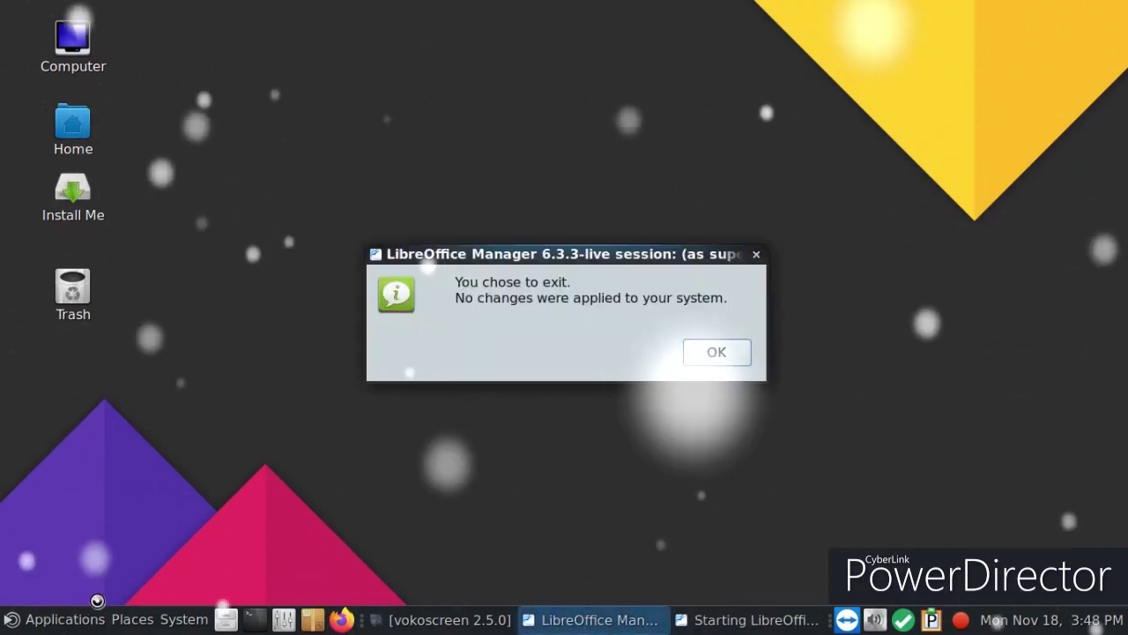
pyautogui.click(721, 351)
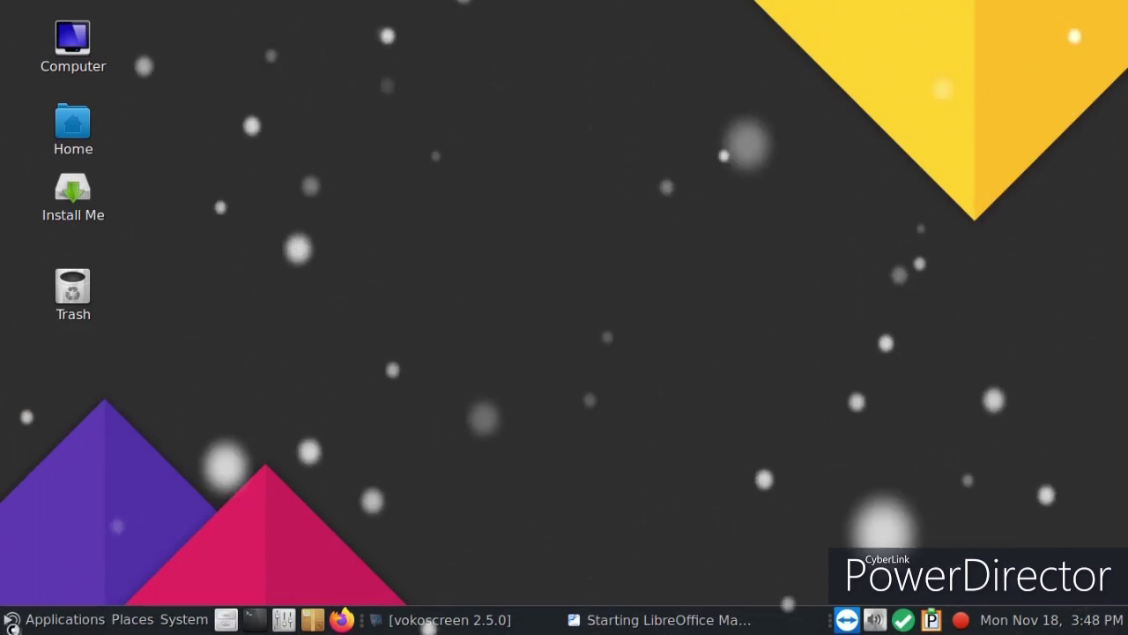
# Launch MEGAsync Cloud Storage to view its welcome window, and close that window without logging in.
pyautogui.click(64, 619)
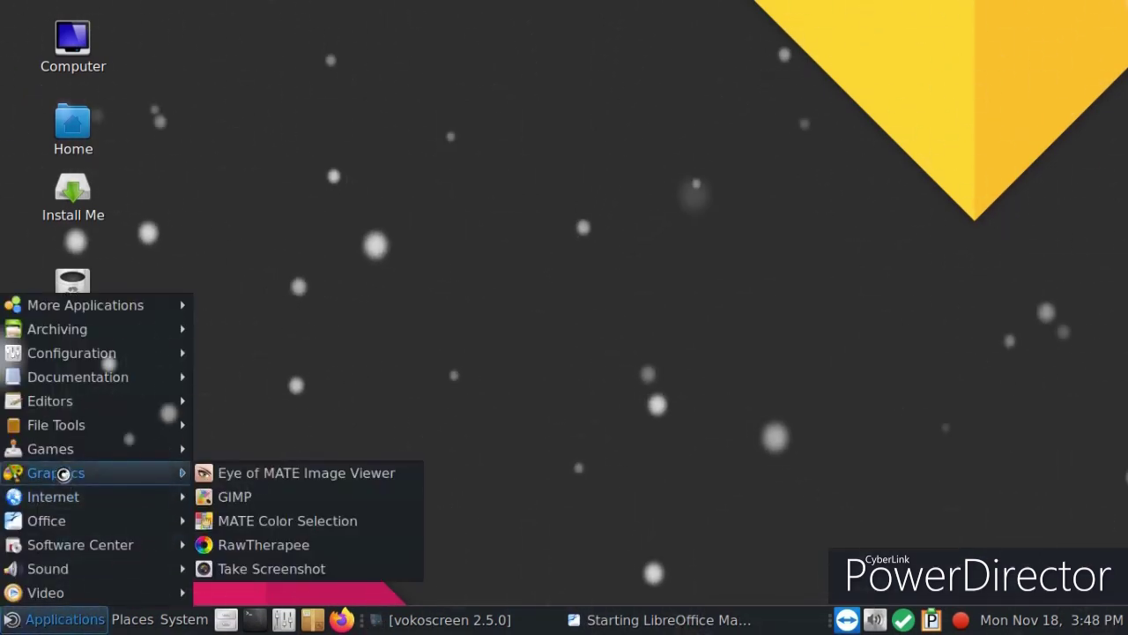
pyautogui.moveTo(36, 494)
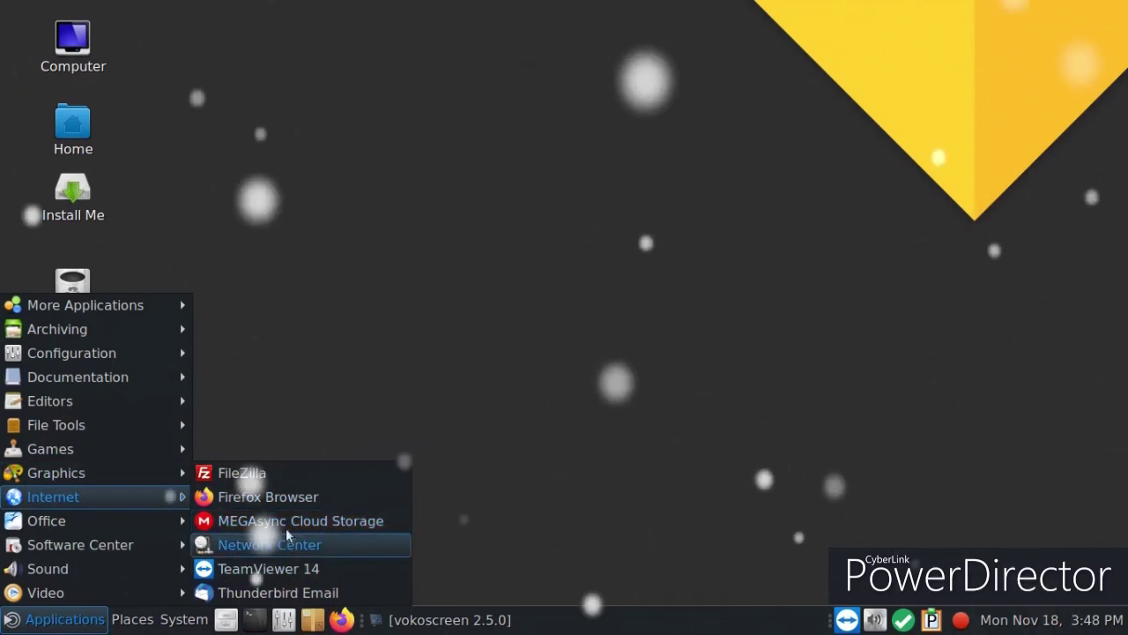
pyautogui.click(286, 530)
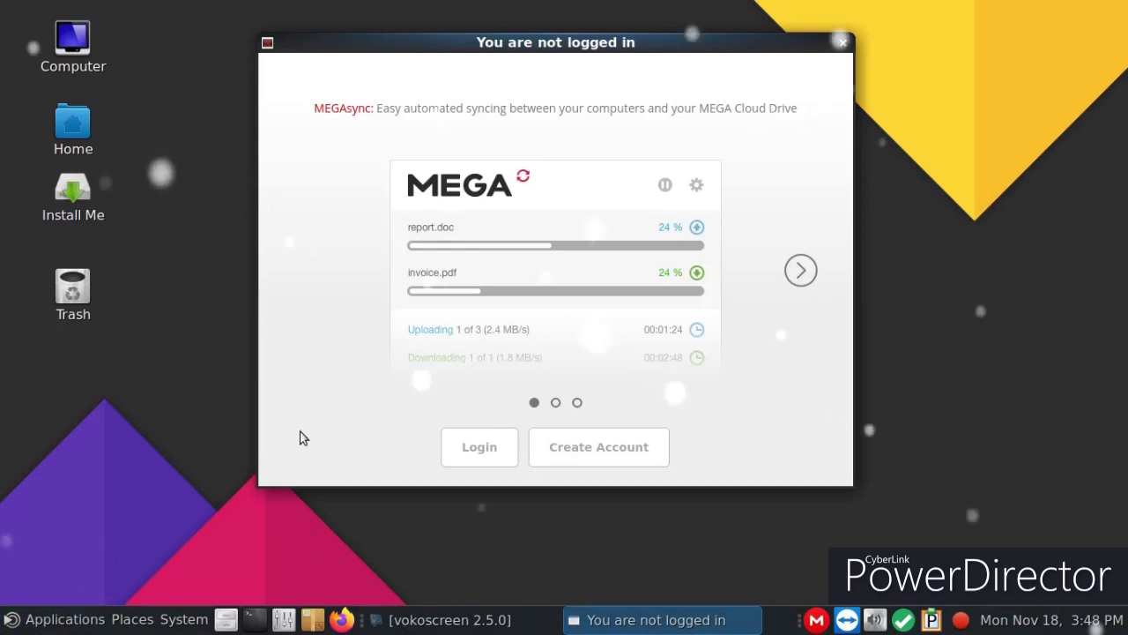
pyautogui.click(843, 42)
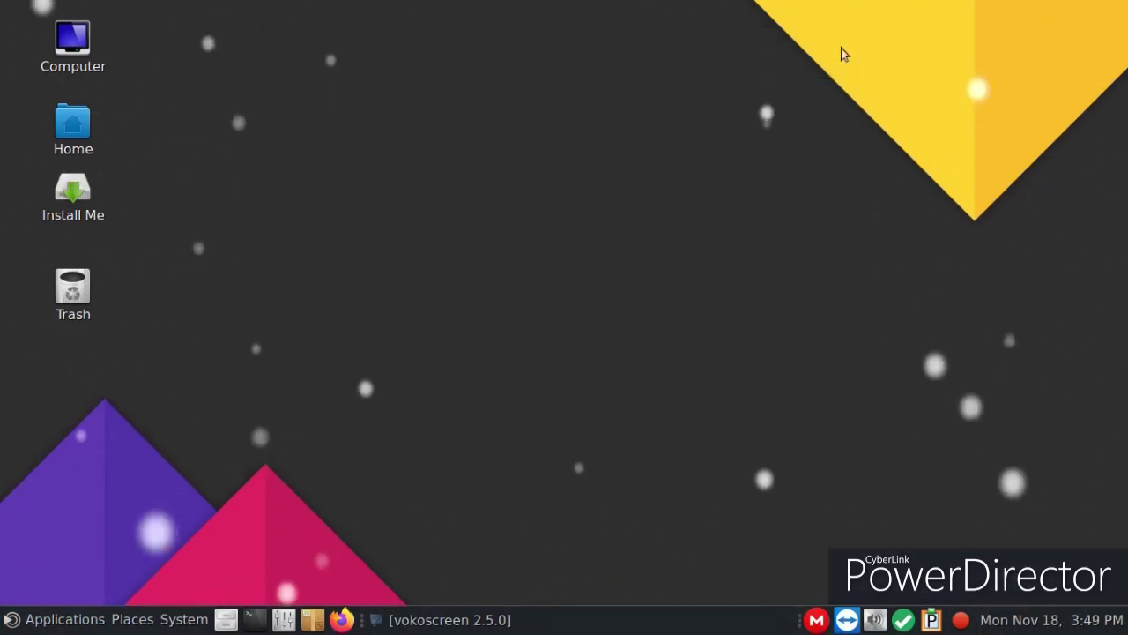
# Open the Caja file manager, widen its window and show the search field, and close it again.
pyautogui.click(30, 622)
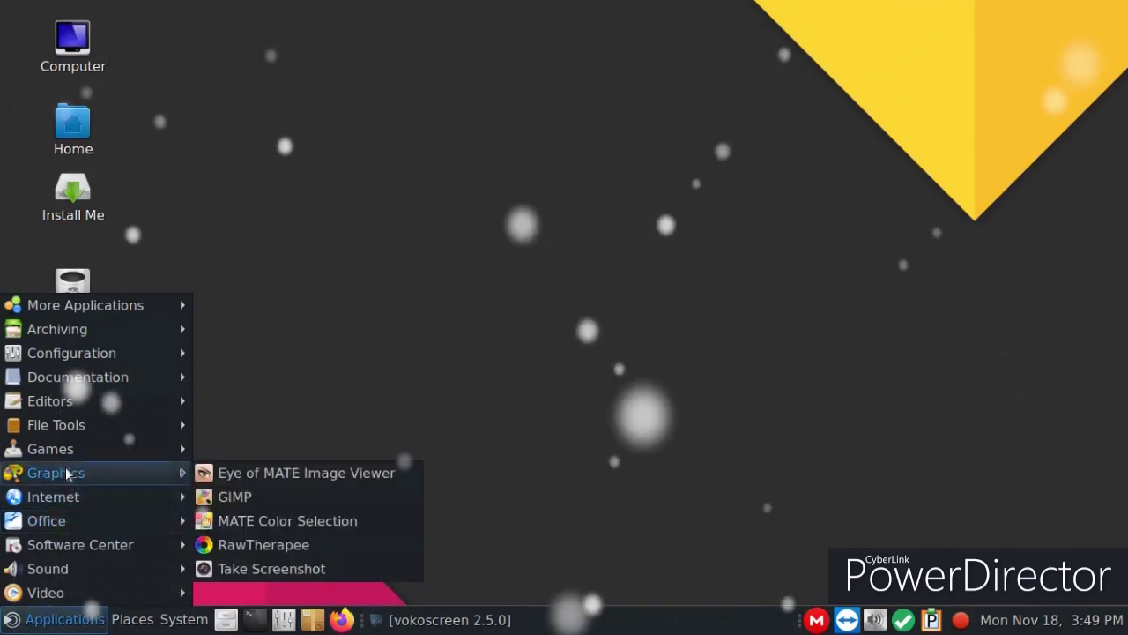
pyautogui.moveTo(64, 432)
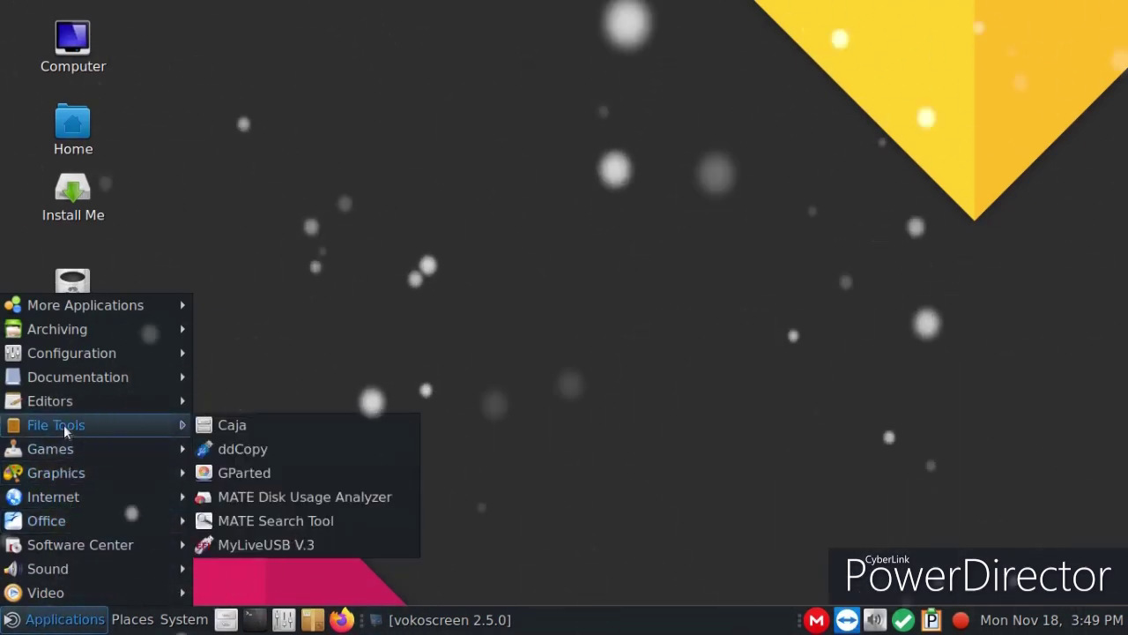
pyautogui.click(317, 435)
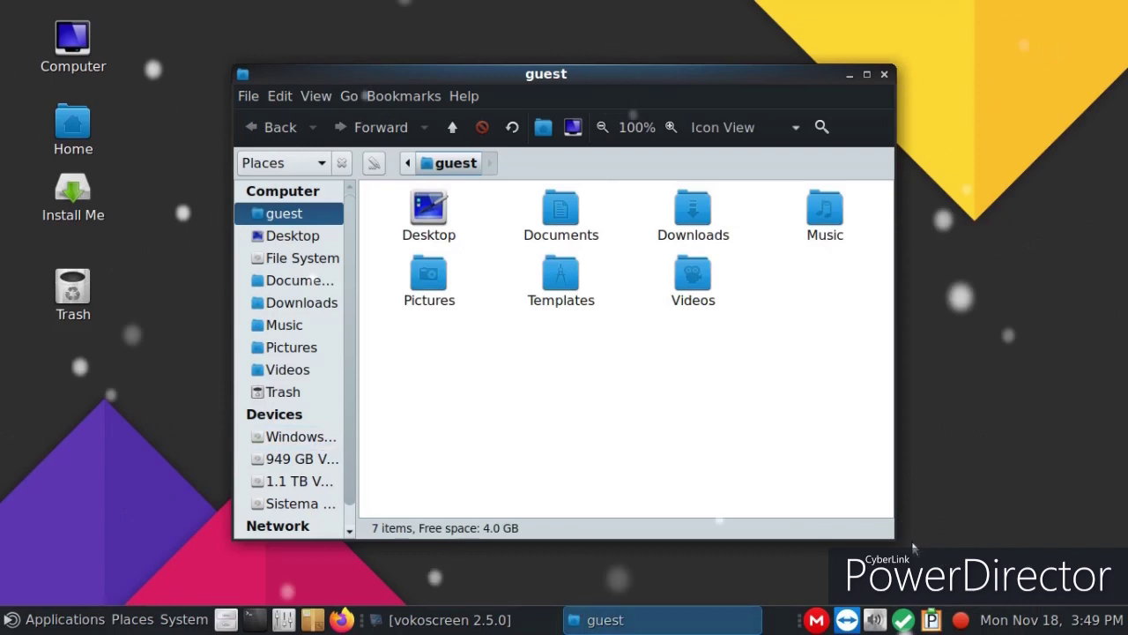
pyautogui.moveTo(892, 532); pyautogui.dragTo(971, 508)
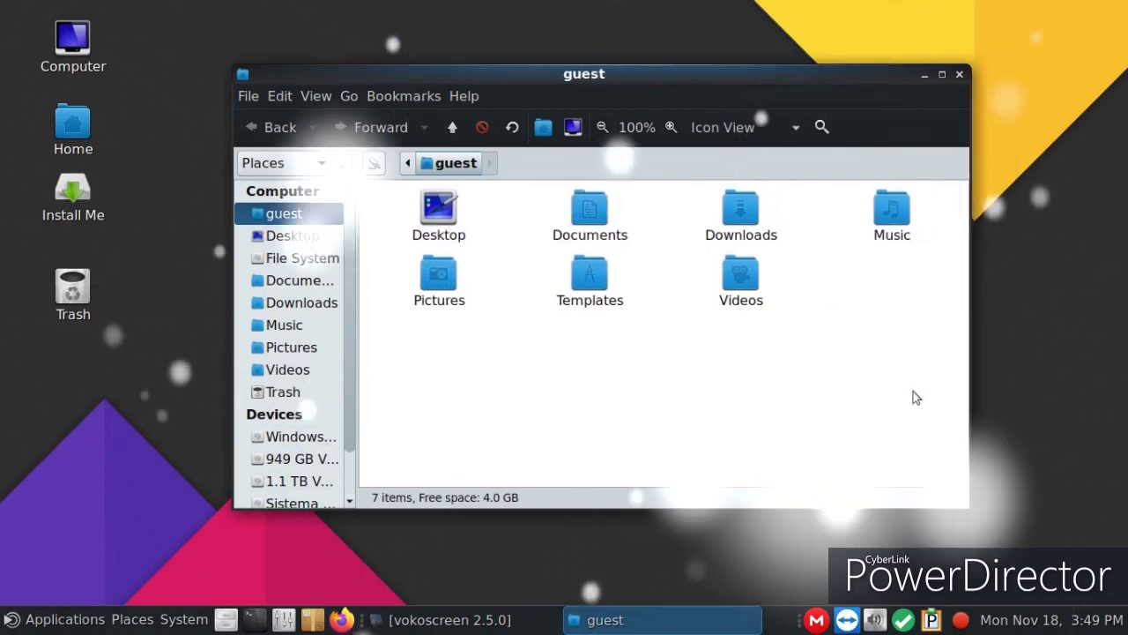
pyautogui.click(820, 129)
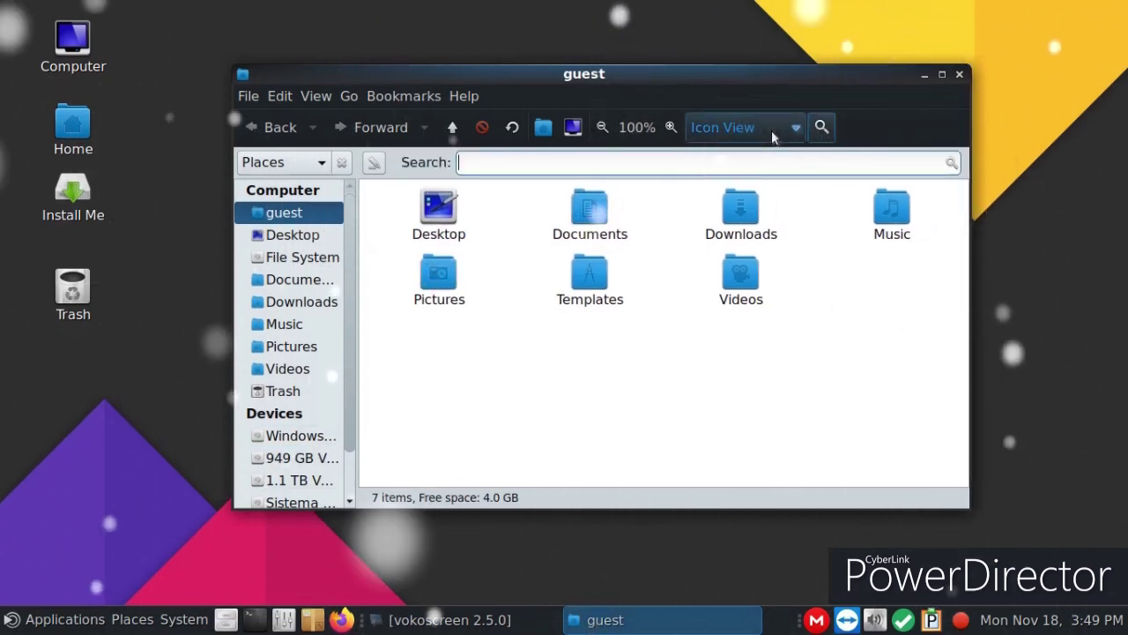
pyautogui.click(959, 75)
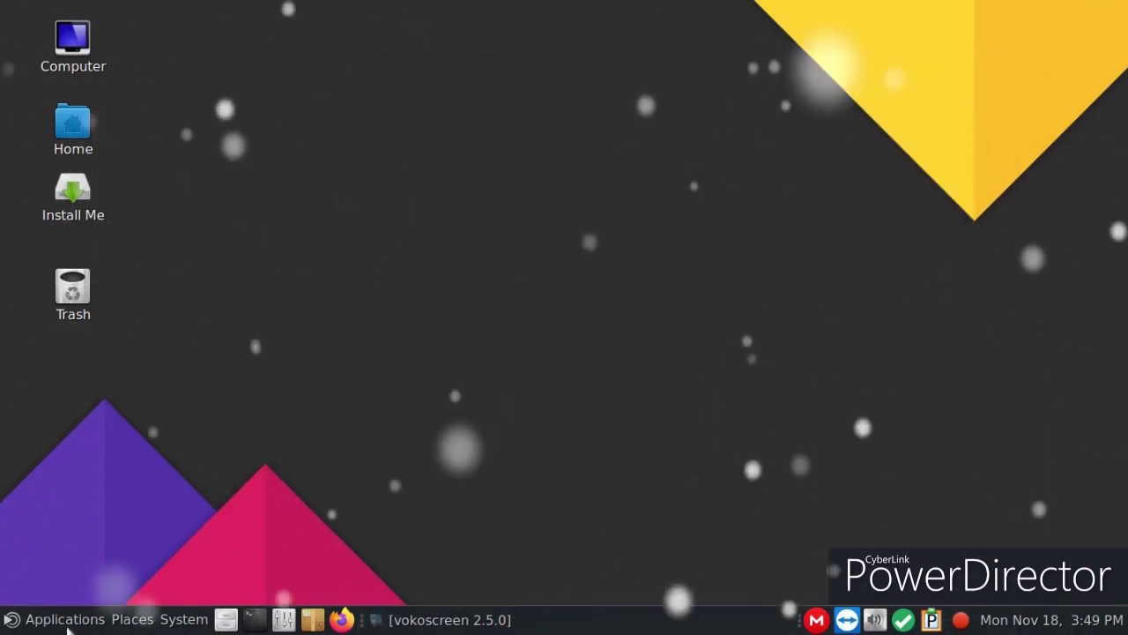
# Open Firefox Browser and dismiss the Welcome to Firefox section on the new tab page.
pyautogui.click(62, 619)
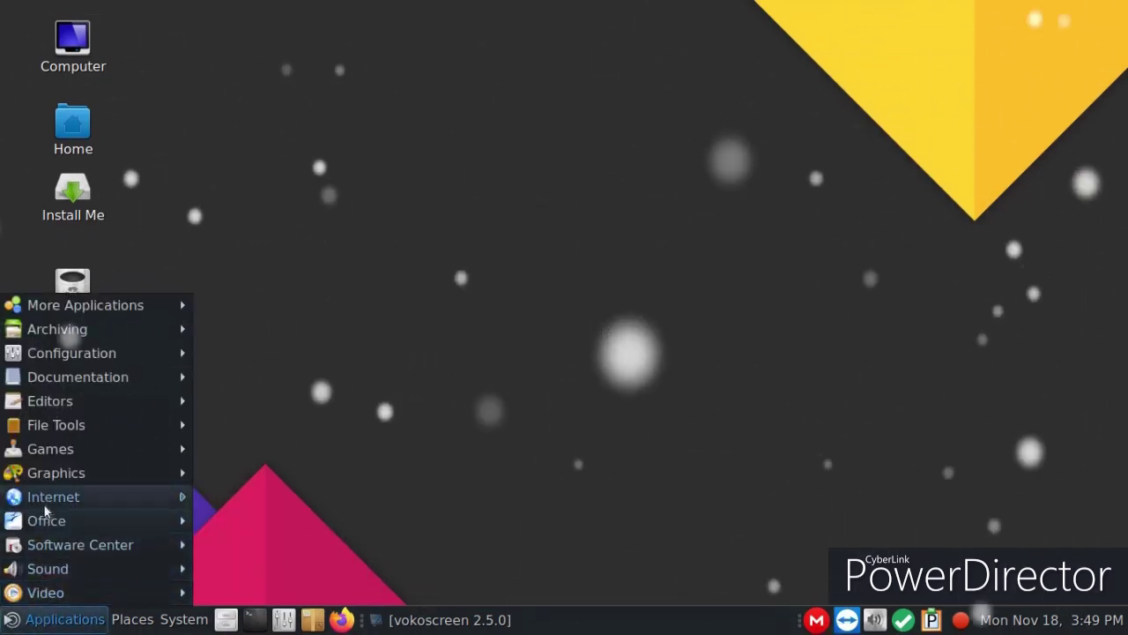
pyautogui.moveTo(53, 496)
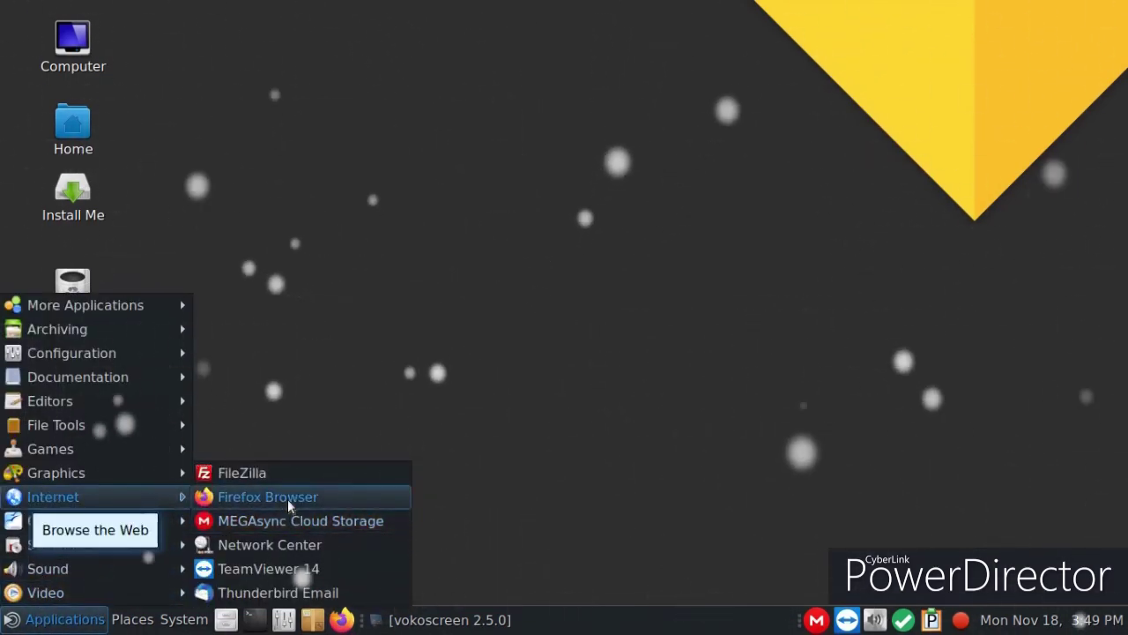
pyautogui.click(287, 498)
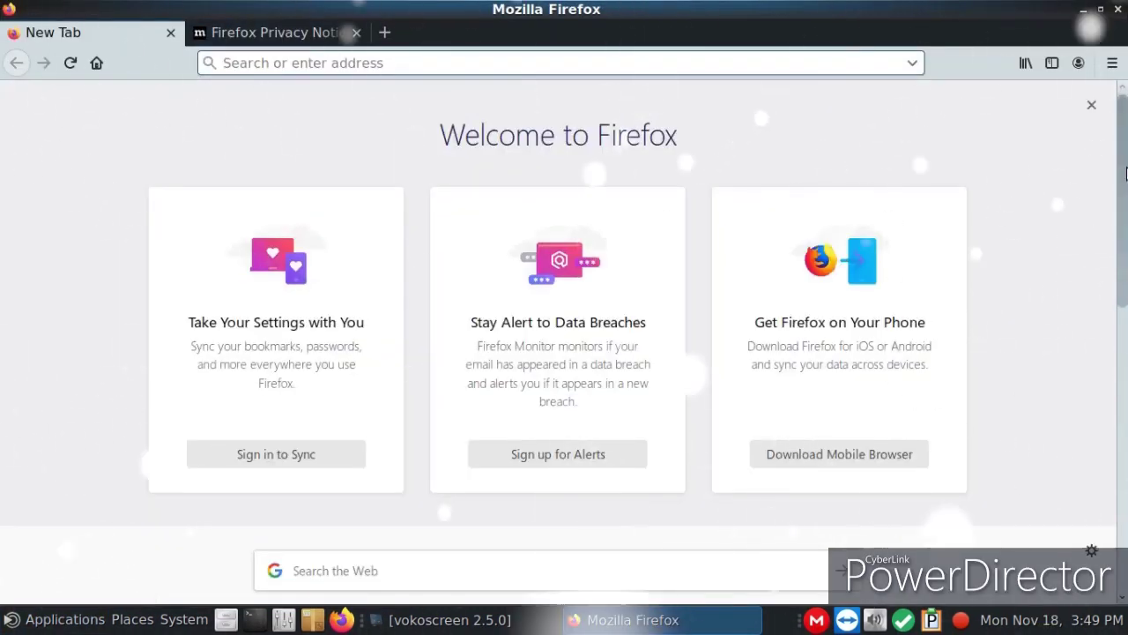
pyautogui.click(1093, 107)
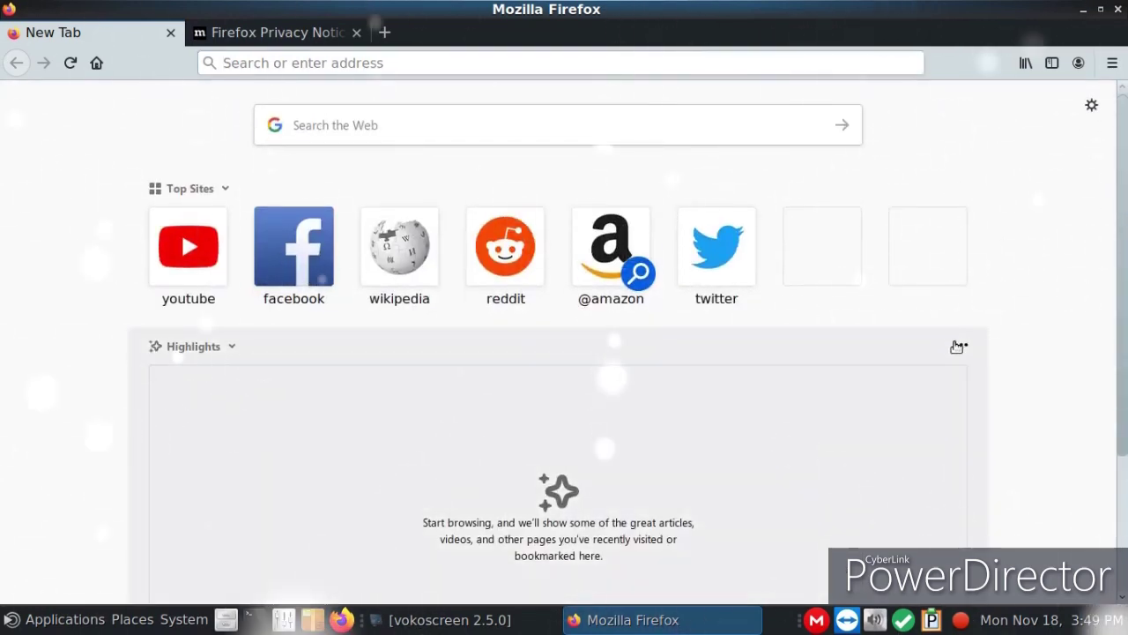
# Remove the Highlights section from the Firefox new tab page and quit the browser, closing all open tabs.
pyautogui.click(959, 346)
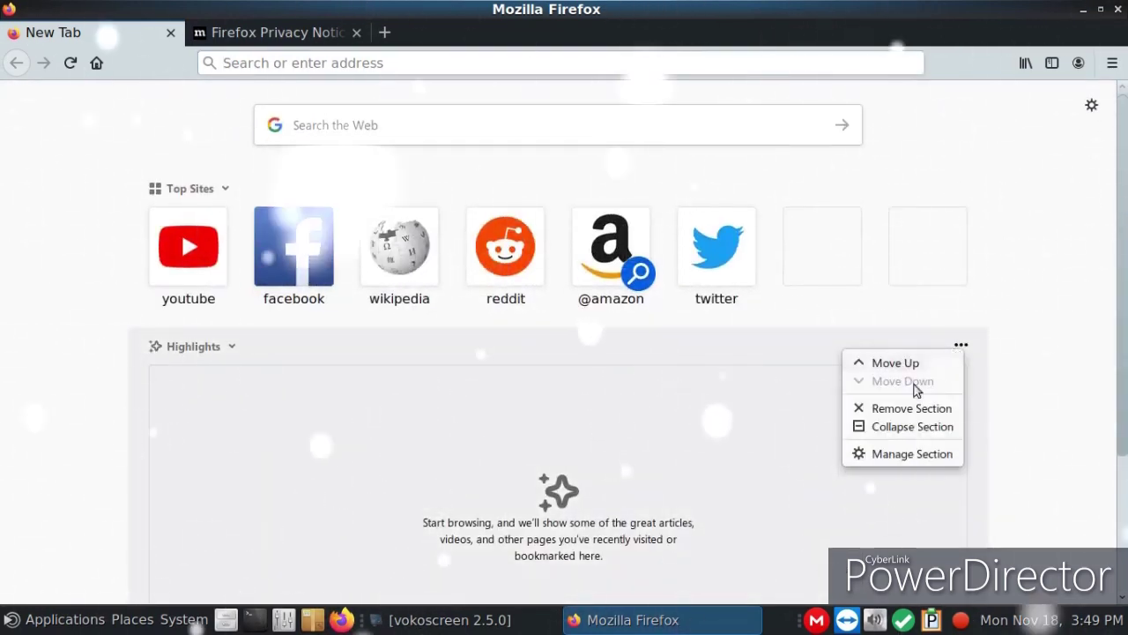
pyautogui.click(888, 410)
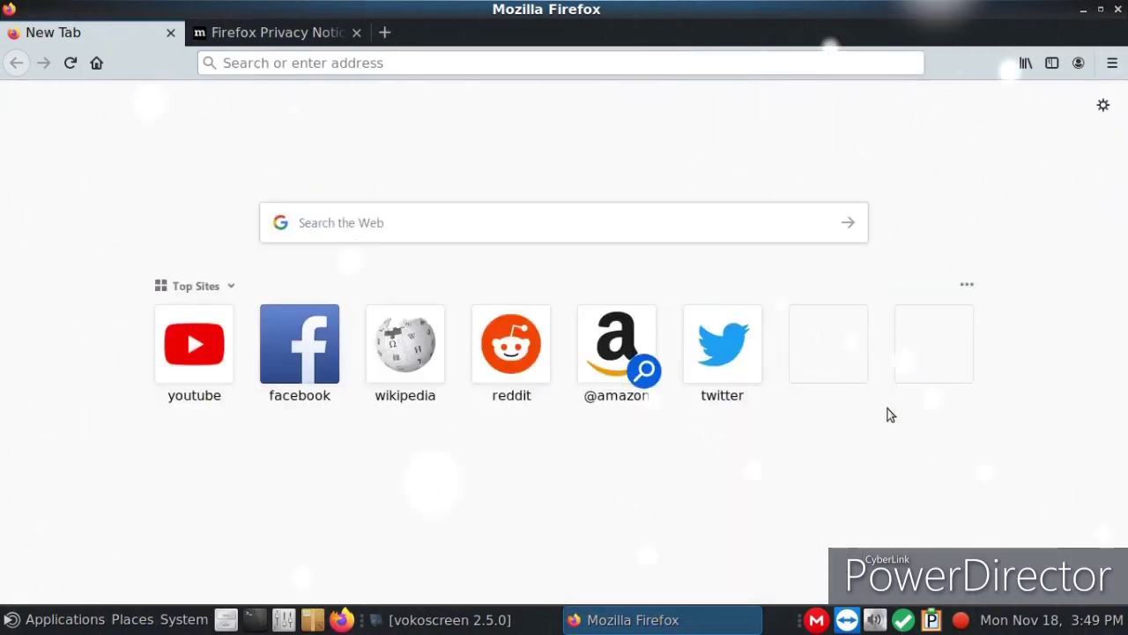
pyautogui.click(1117, 10)
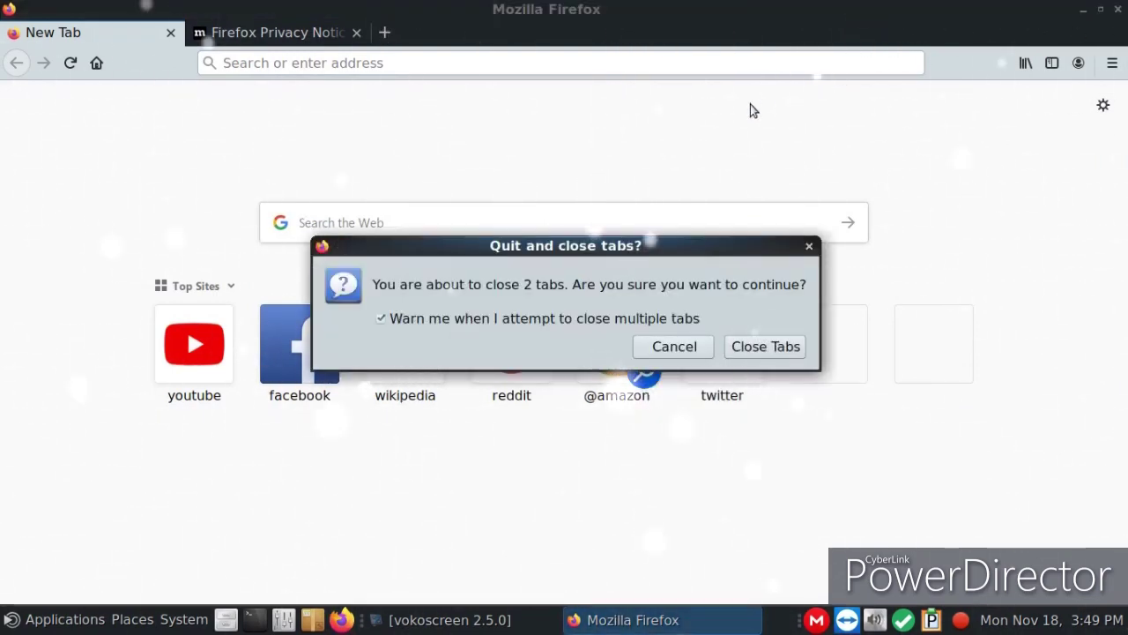
pyautogui.click(737, 352)
pyautogui.click(450, 620)
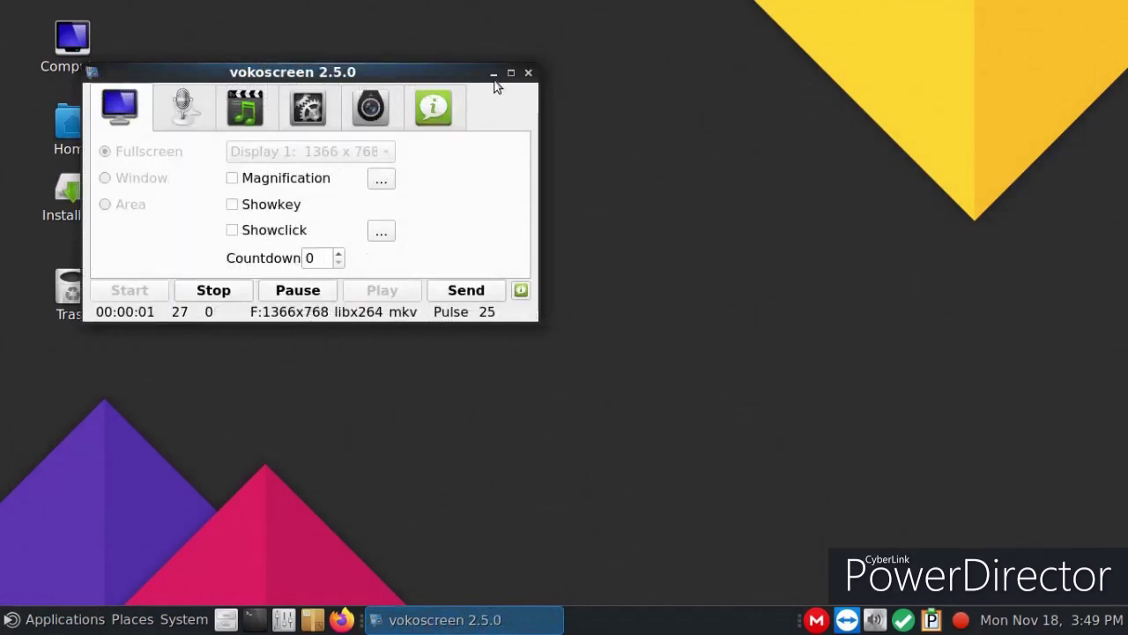
pyautogui.click(493, 74)
# Open the desktop background preferences and look through the available wallpapers.
pyautogui.rightClick(464, 134)
pyautogui.click(502, 317)
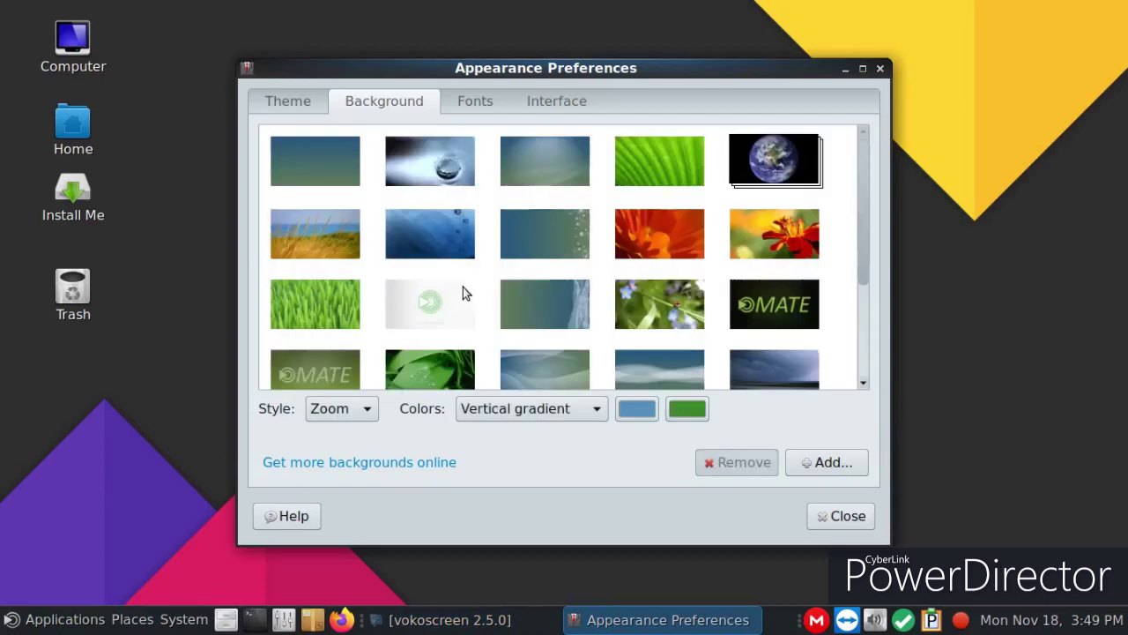
pyautogui.scroll(-4, 617, 243)
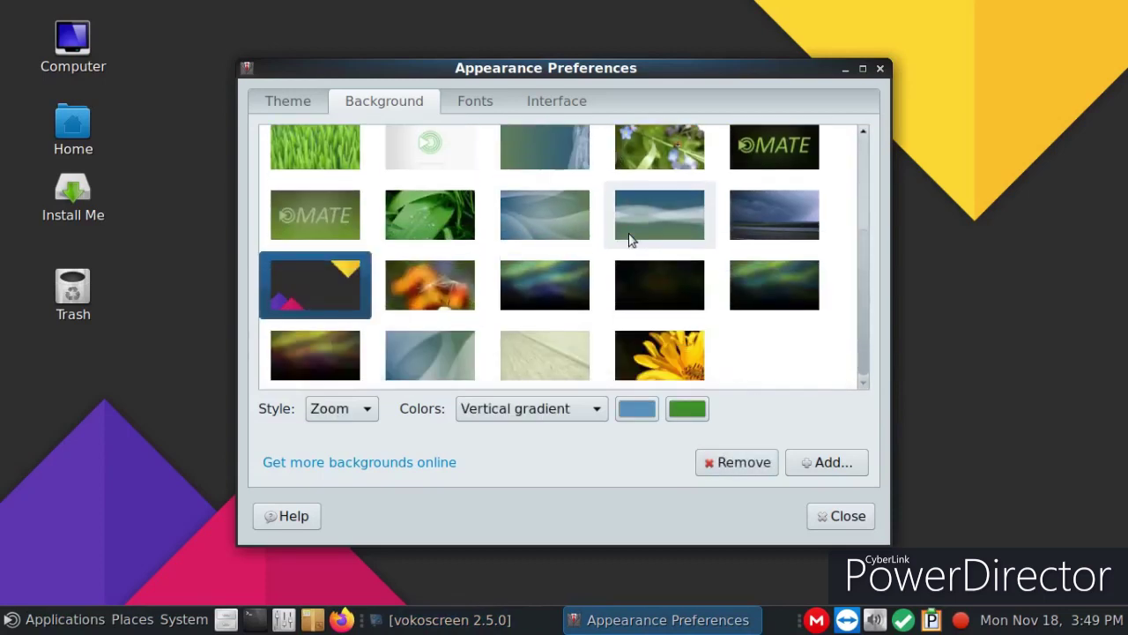
pyautogui.scroll(3, 630, 247)
pyautogui.scroll(-1, 629, 257)
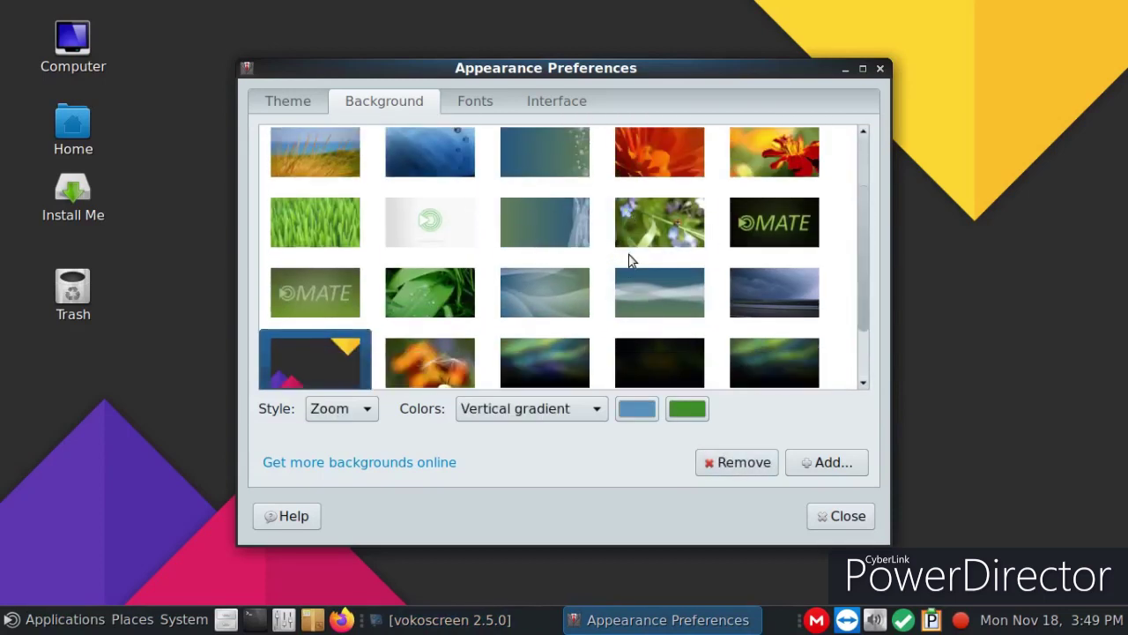
pyautogui.scroll(-2, 631, 260)
# Look through the available desktop themes in Appearance Preferences.
pyautogui.click(295, 105)
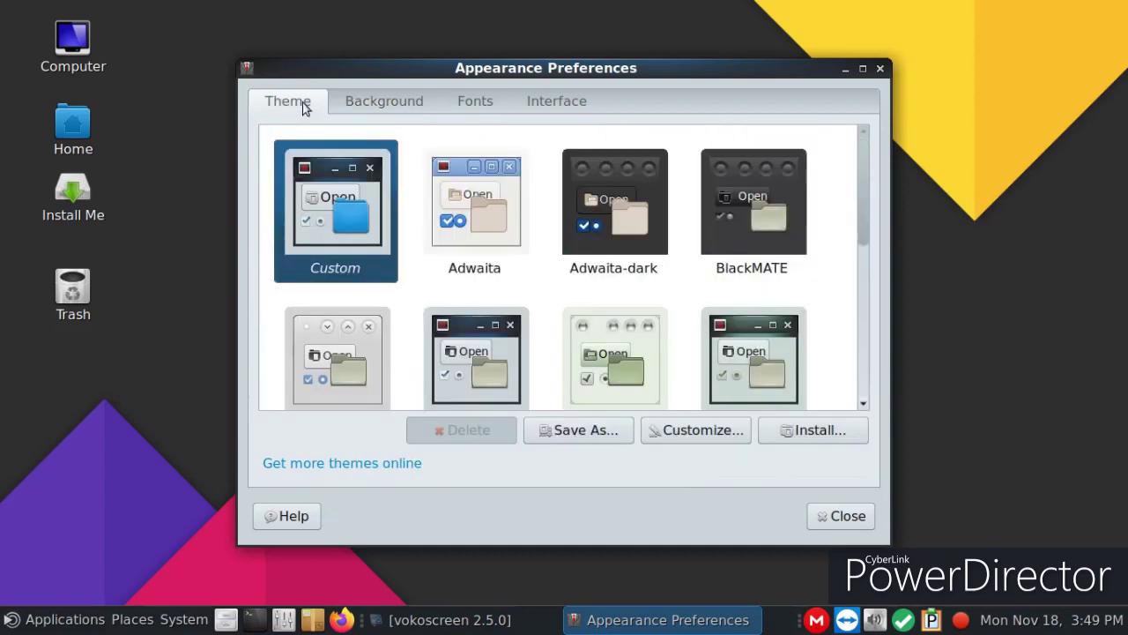
pyautogui.scroll(-10, 765, 221)
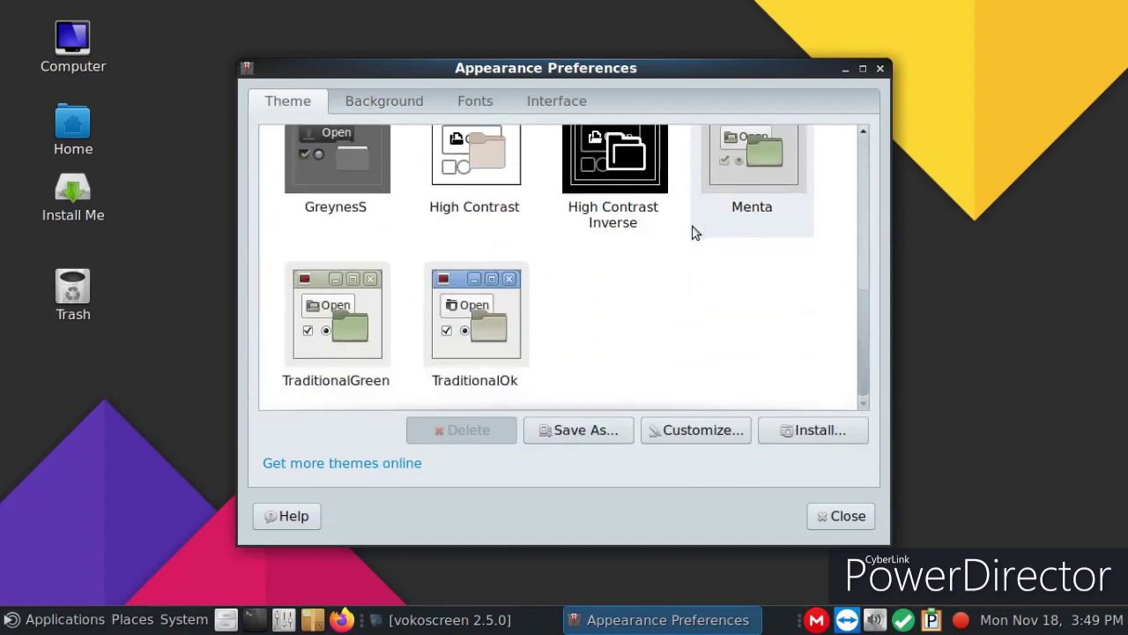
pyautogui.scroll(3, 692, 236)
pyautogui.scroll(1, 691, 236)
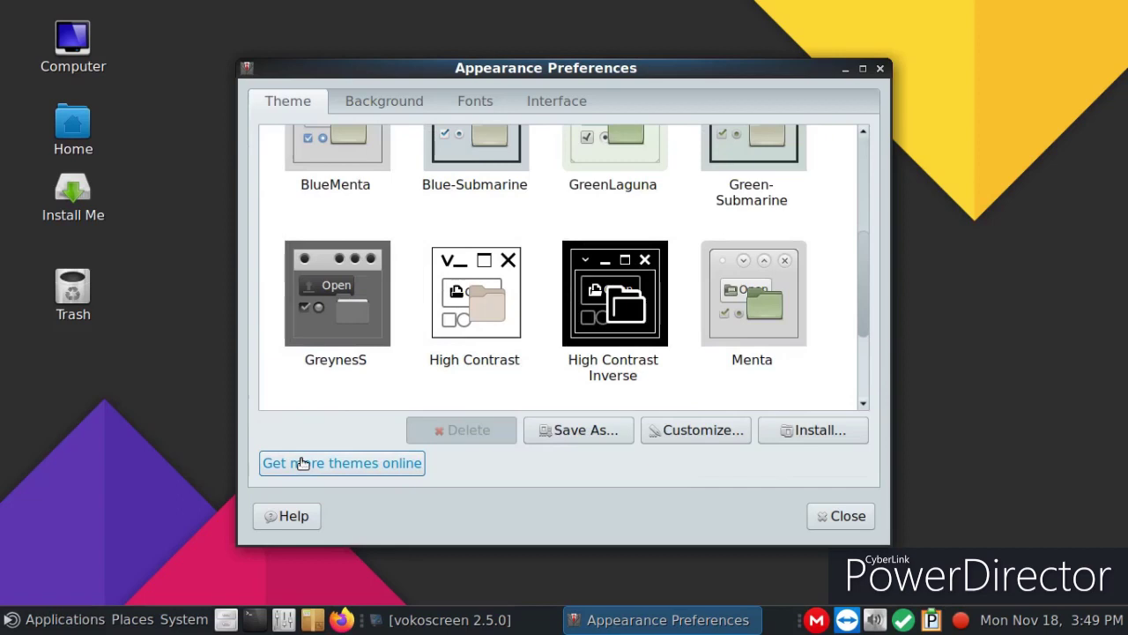
# Open the online theme gallery from Appearance Preferences, browse the latest GTK3 themes, and open the Canvas gtk theme page.
pyautogui.click(302, 463)
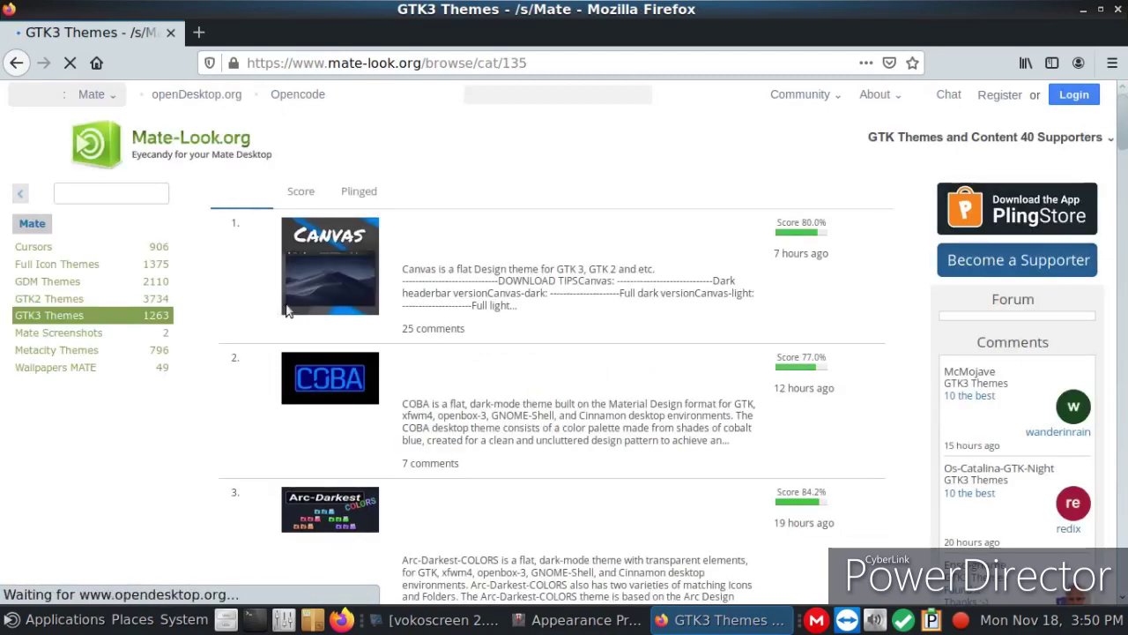
pyautogui.scroll(-3, 297, 315)
pyautogui.scroll(2, 299, 315)
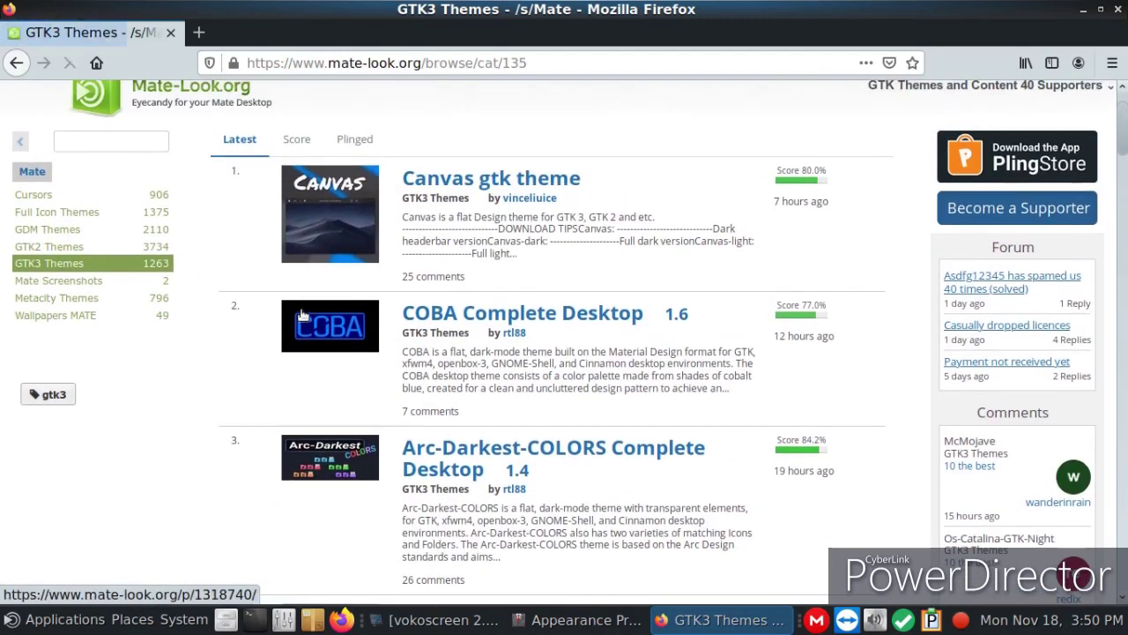
pyautogui.scroll(-3, 302, 315)
pyautogui.scroll(1, 322, 339)
pyautogui.scroll(1, 434, 256)
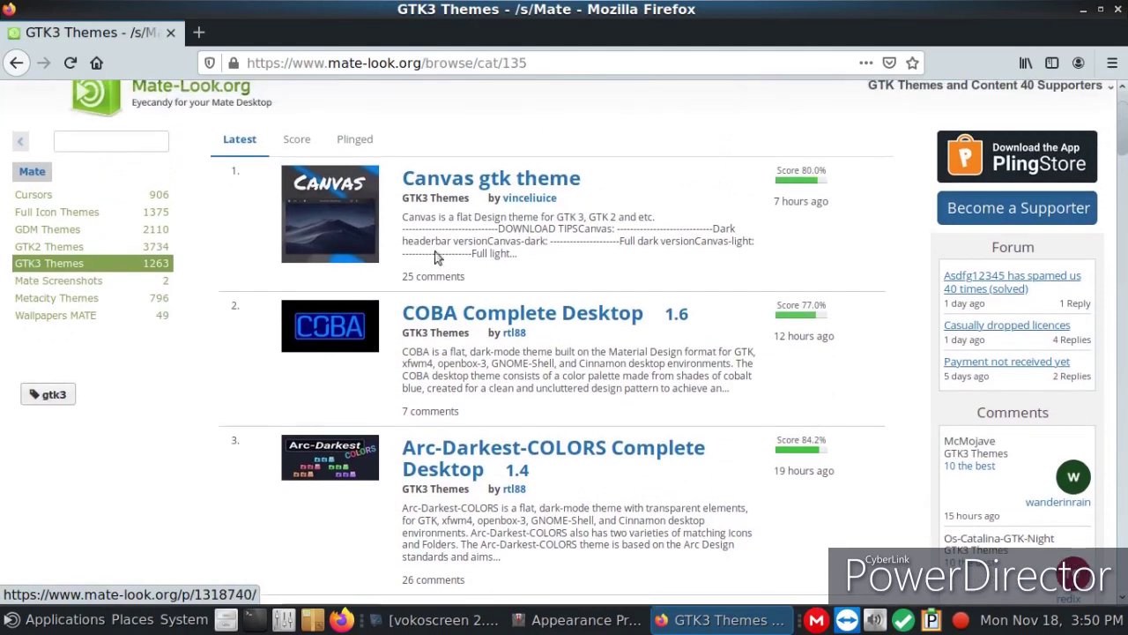
pyautogui.click(529, 187)
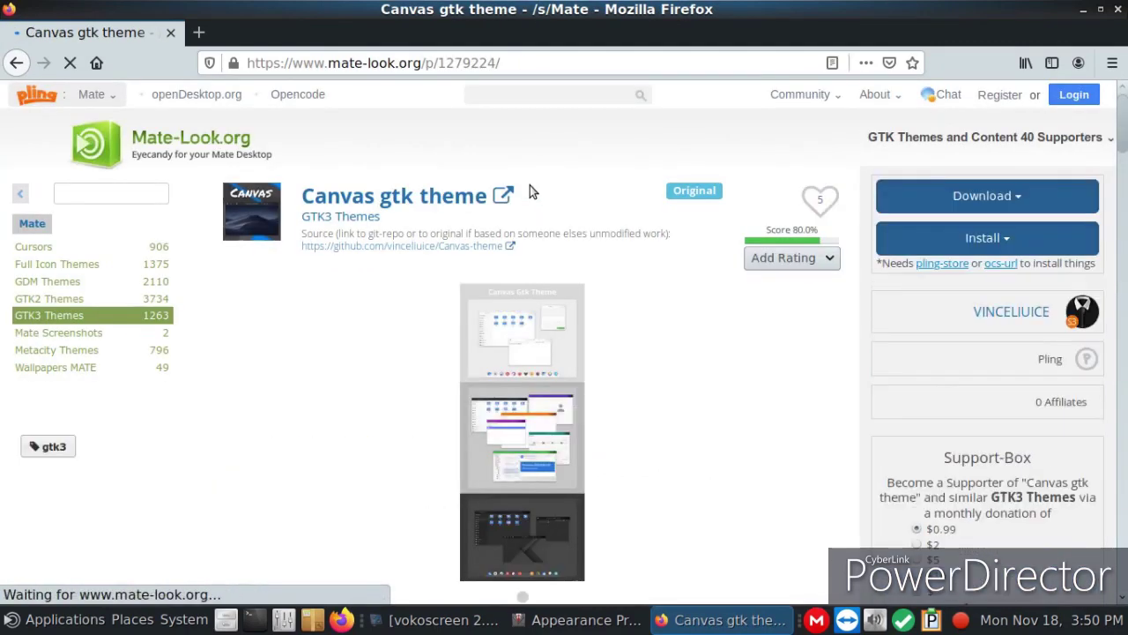
# Download the Canvas-light.tar.xz archive from the Canvas gtk theme's file list and save it.
pyautogui.scroll(-3, 262, 278)
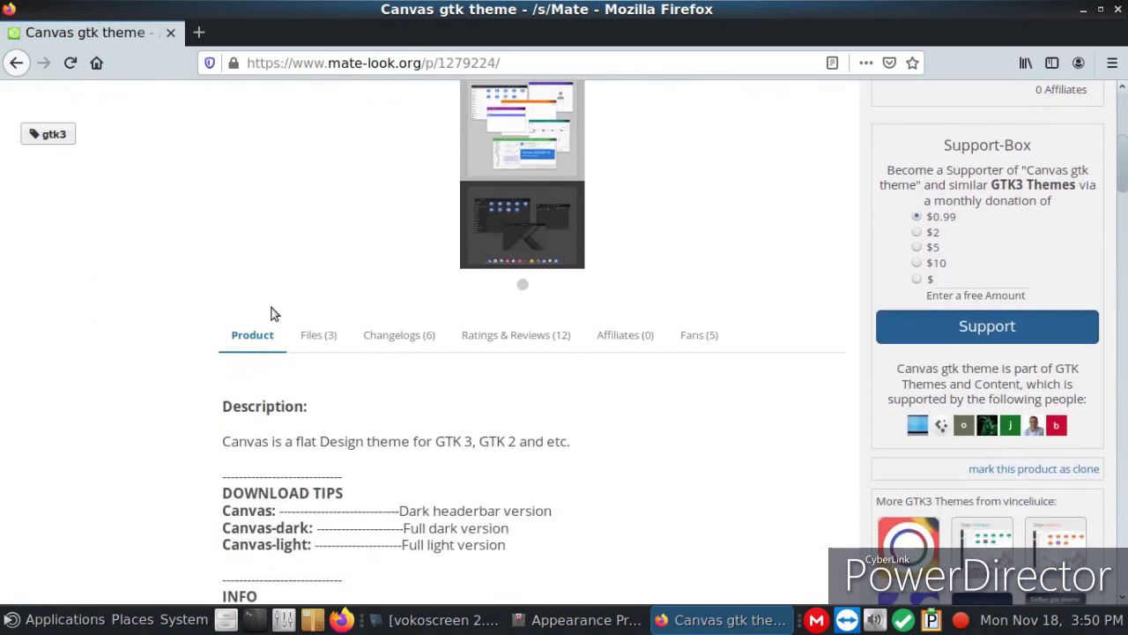
pyautogui.click(300, 334)
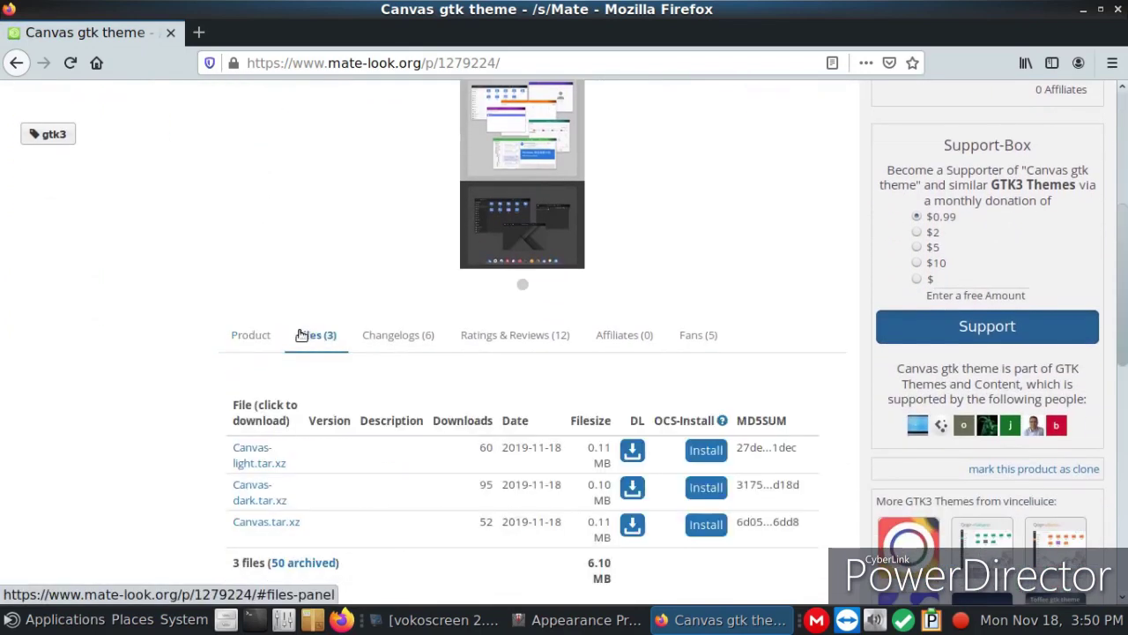
pyautogui.click(632, 452)
pyautogui.click(557, 321)
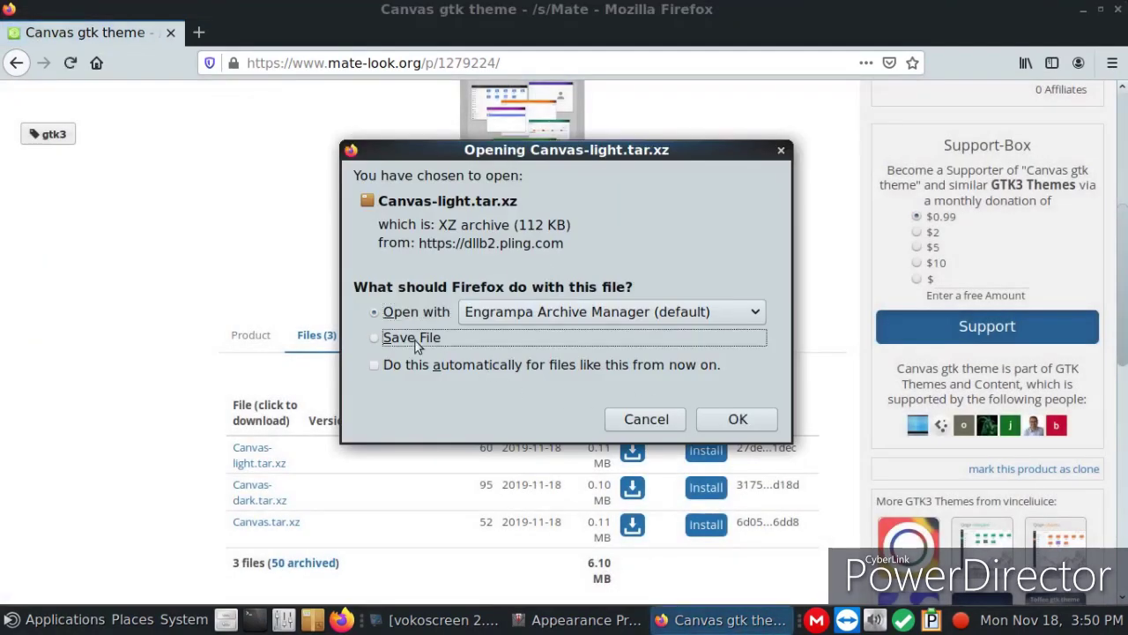
pyautogui.click(735, 420)
pyautogui.scroll(-3, 908, 423)
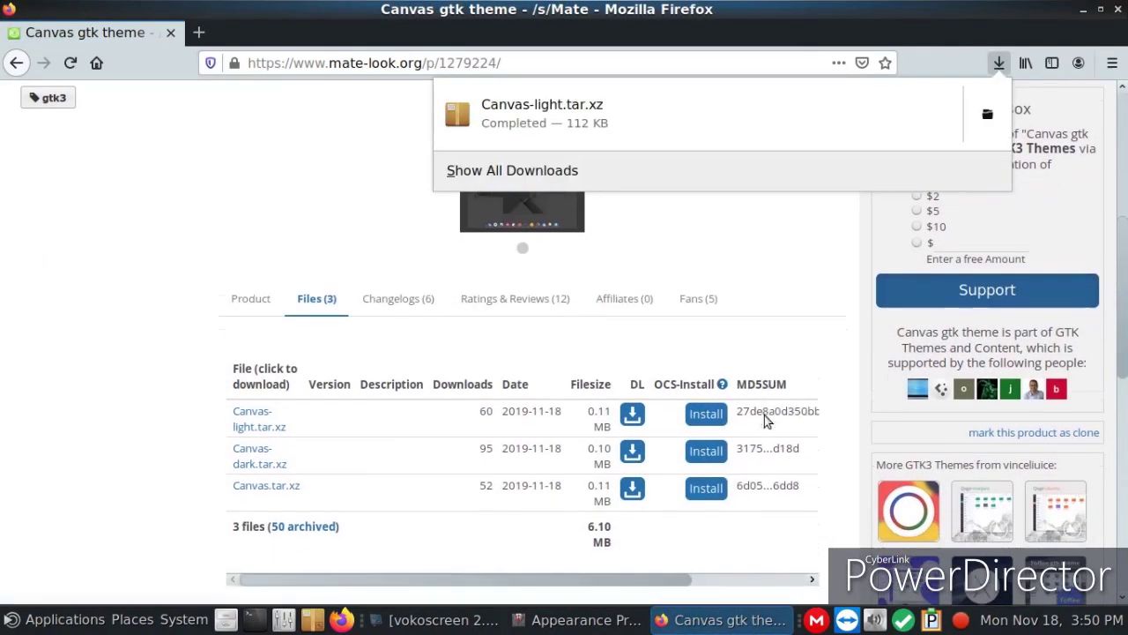
# View the ChromeOS GTK Theme page from the same author's other themes and close the browser.
pyautogui.click(908, 423)
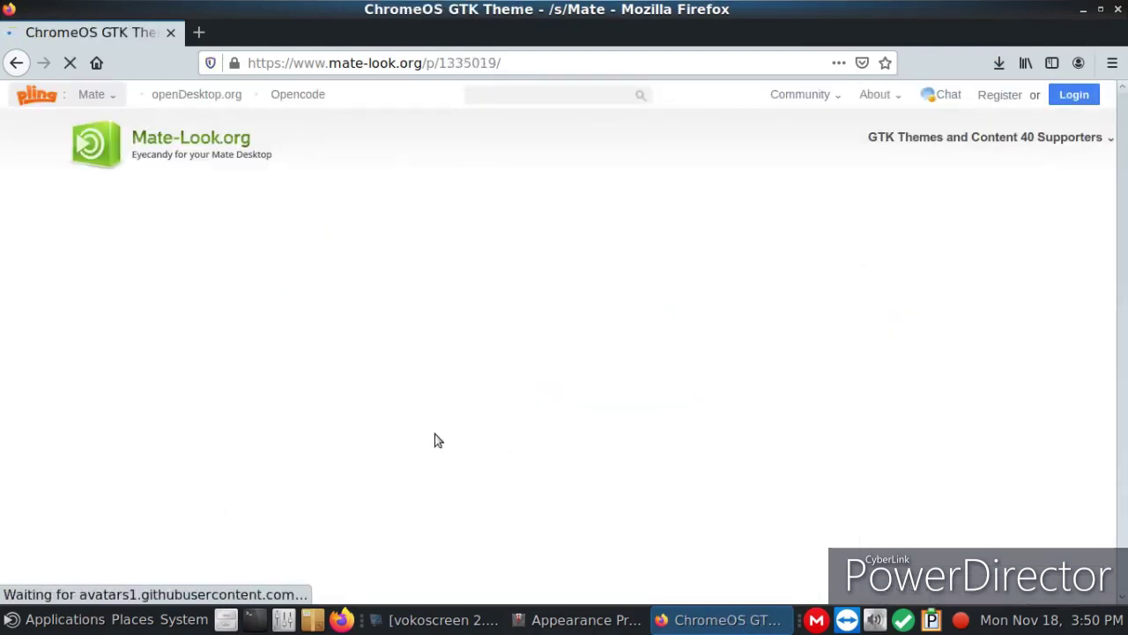
pyautogui.scroll(-3, 434, 439)
pyautogui.click(276, 251)
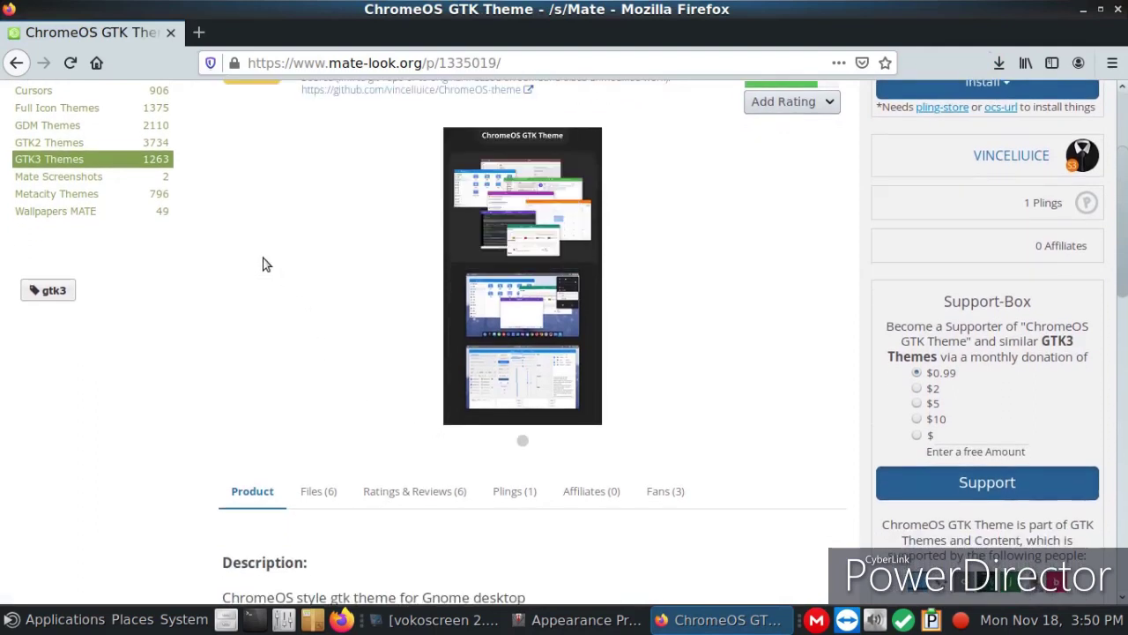
pyautogui.scroll(3, 361, 326)
pyautogui.scroll(-2, 361, 328)
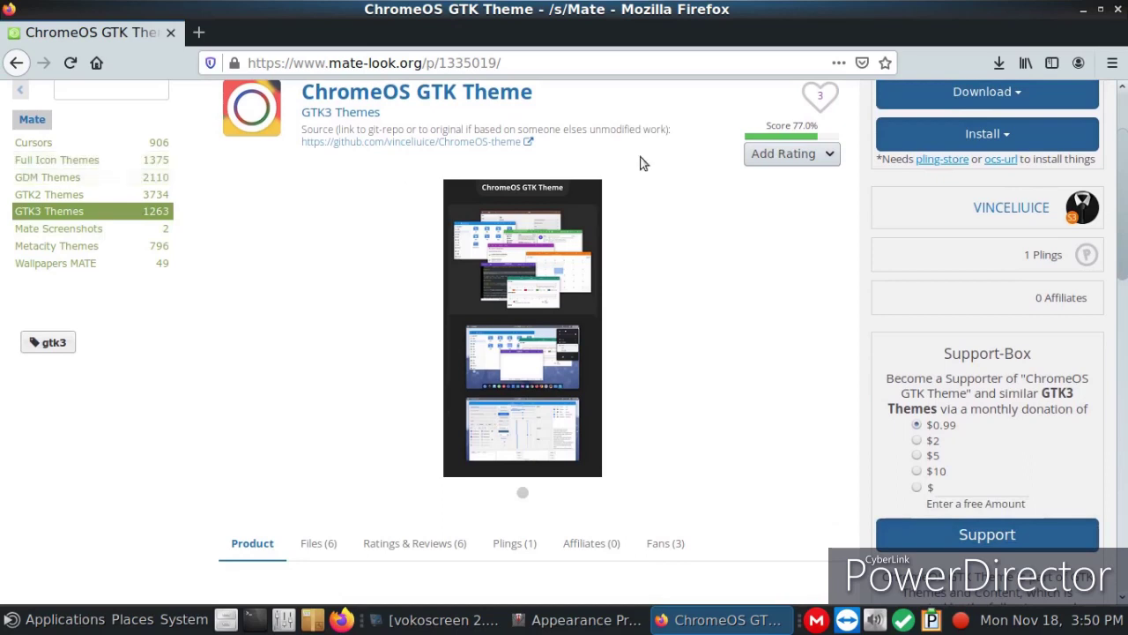
pyautogui.click(1114, 10)
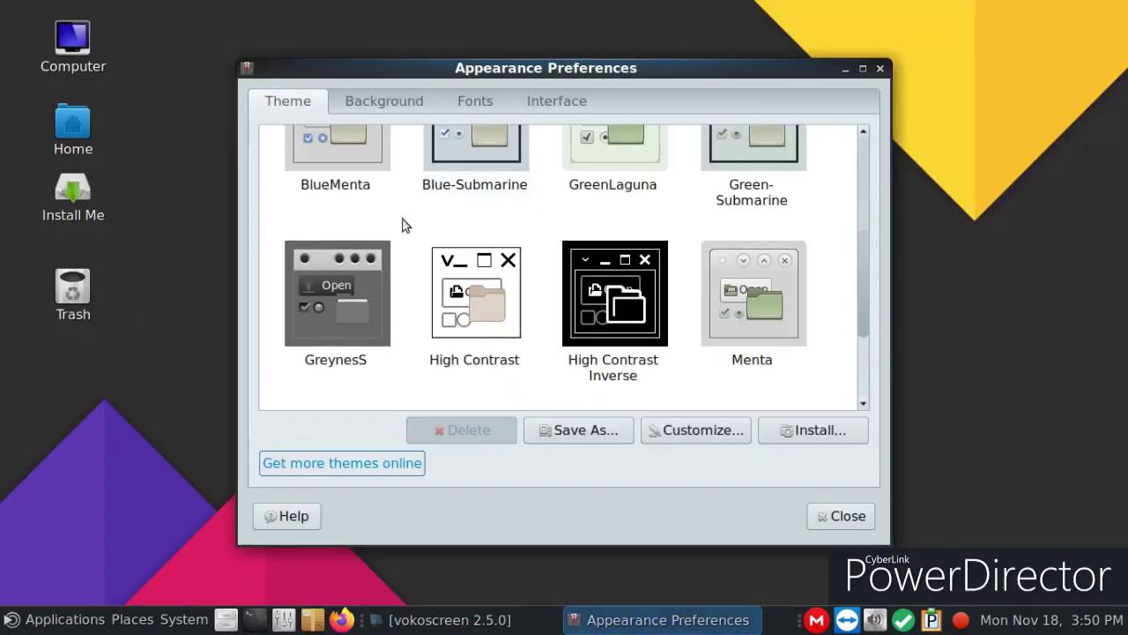
# Open the Downloads folder inside Home and arrange its window beside Appearance Preferences.
pyautogui.moveTo(504, 69); pyautogui.dragTo(588, 62)
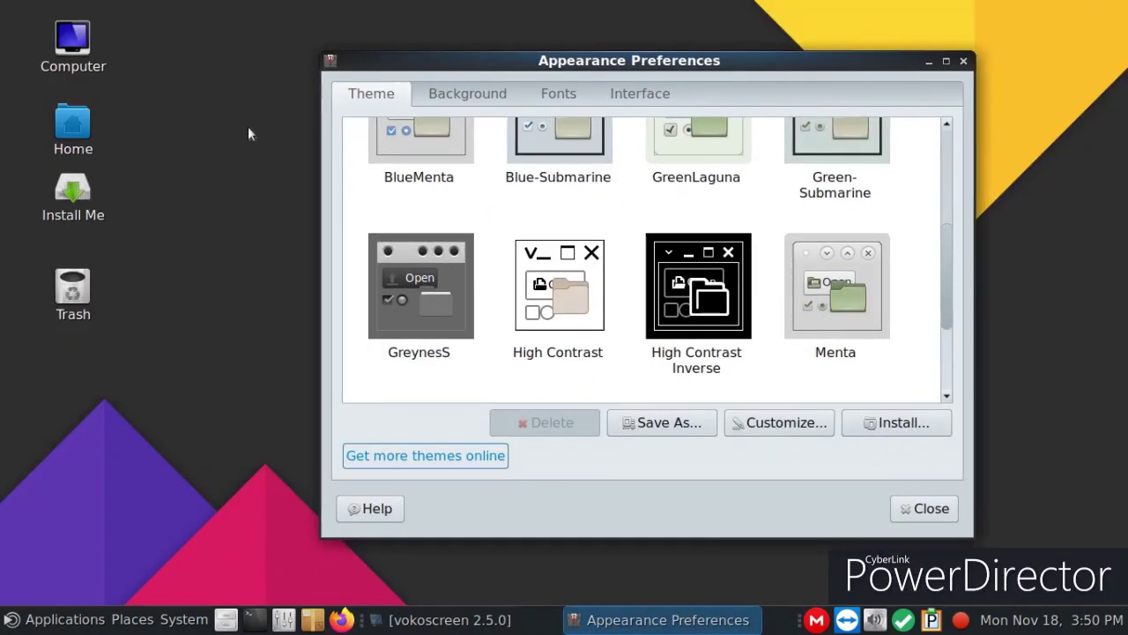
pyautogui.doubleClick(75, 123)
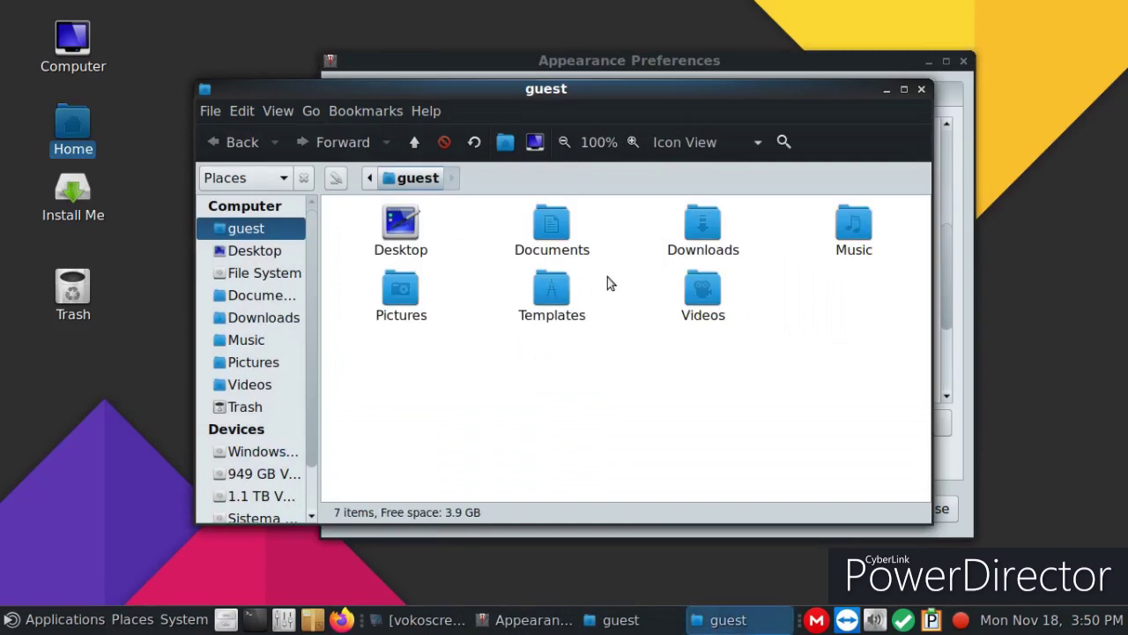
pyautogui.doubleClick(697, 233)
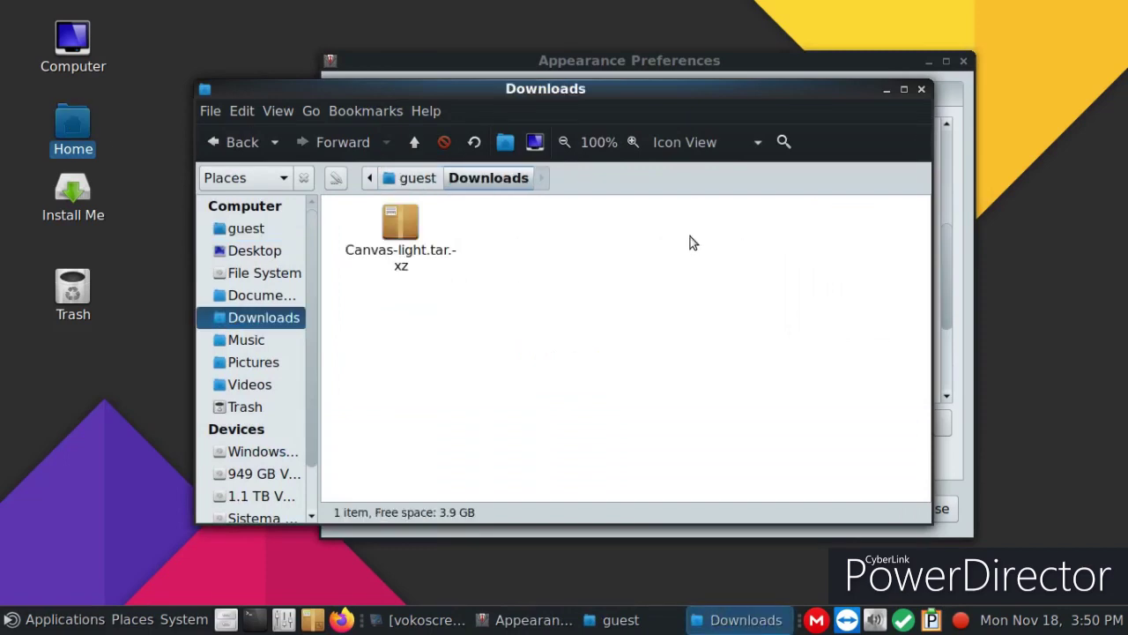
pyautogui.moveTo(587, 103); pyautogui.dragTo(362, 166)
pyautogui.click(973, 329)
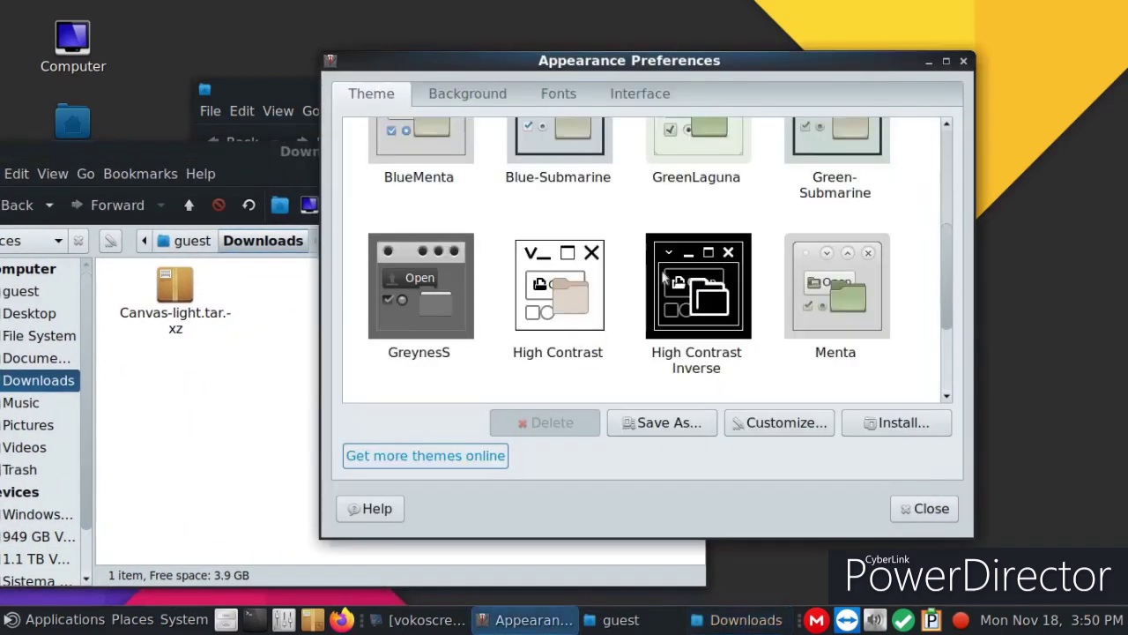
# Install the Canvas-light.tar.xz theme into Appearance Preferences and look through the theme list.
pyautogui.moveTo(185, 290); pyautogui.dragTo(741, 326)
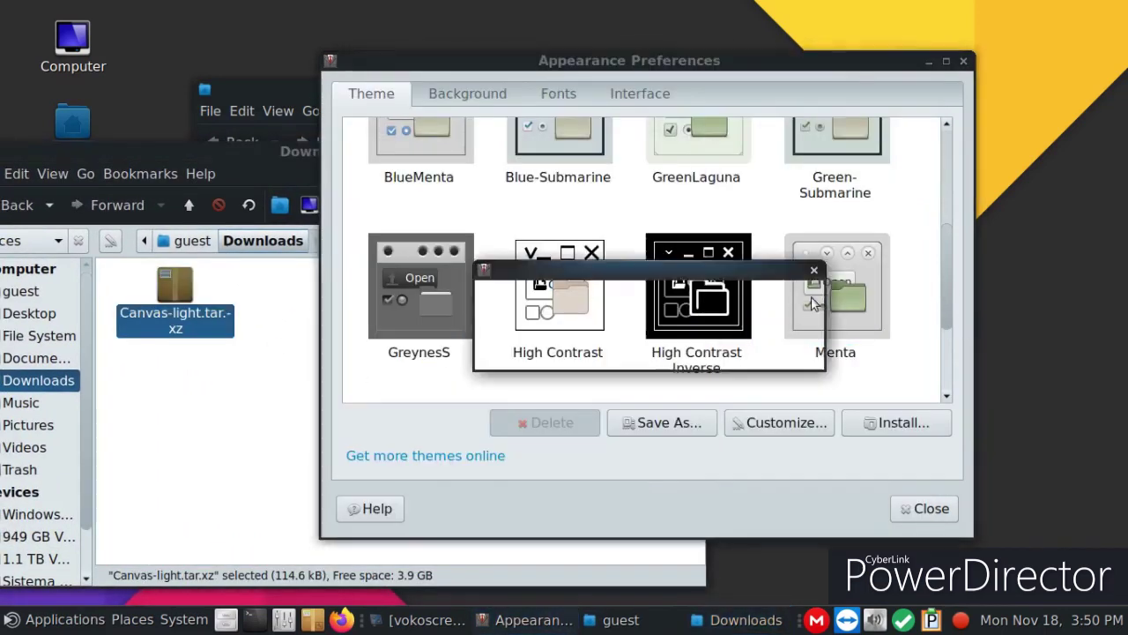
pyautogui.click(728, 346)
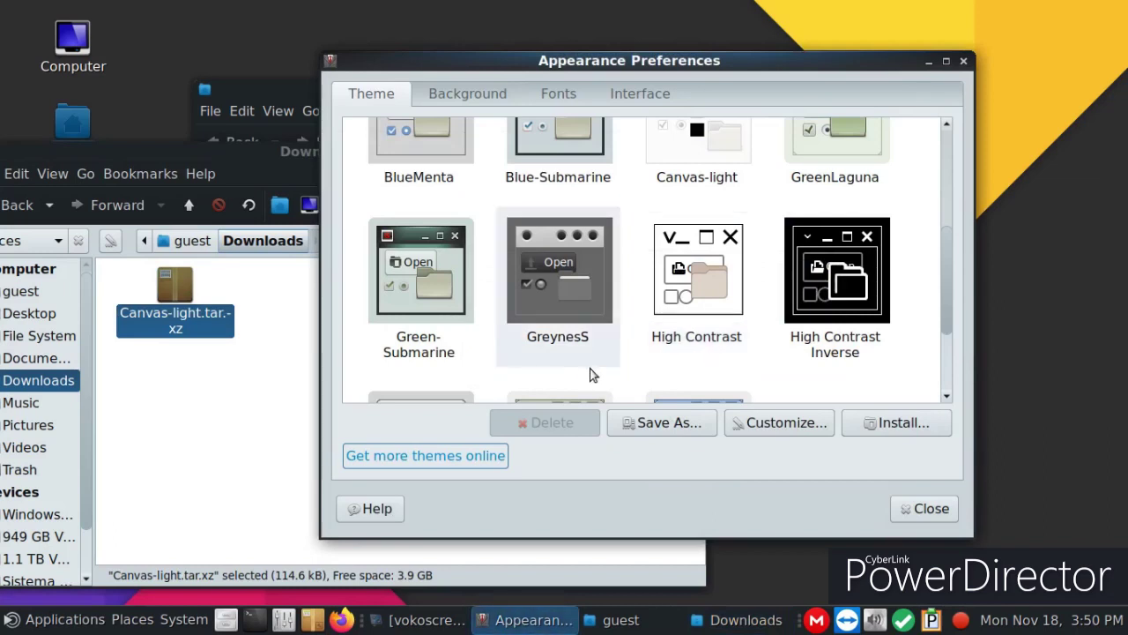
pyautogui.scroll(3, 679, 368)
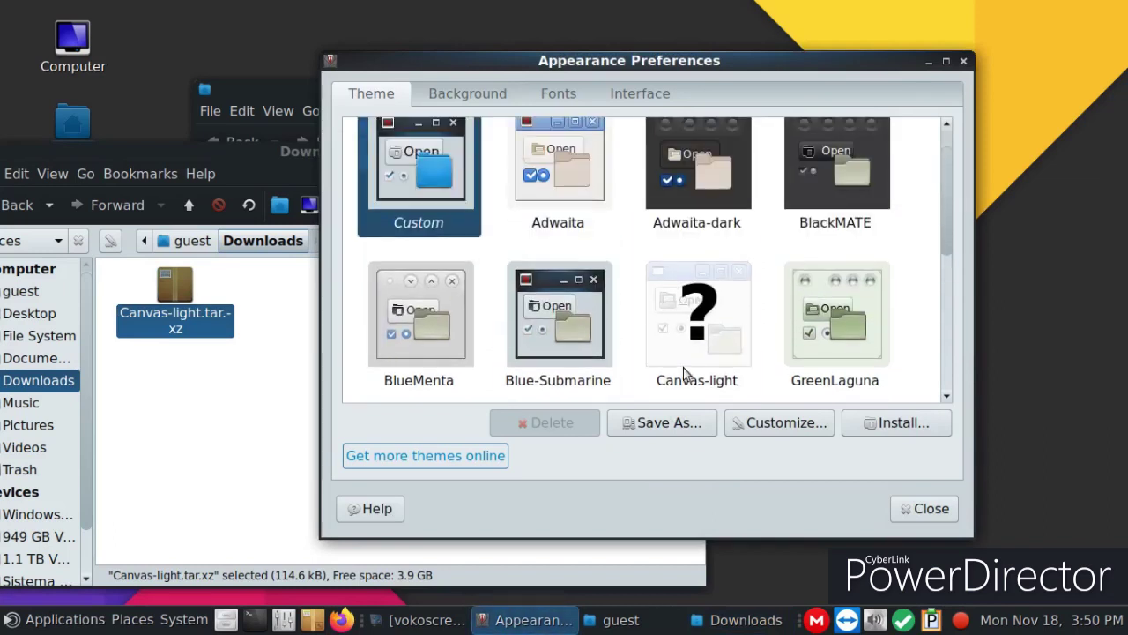
pyautogui.scroll(-5, 689, 368)
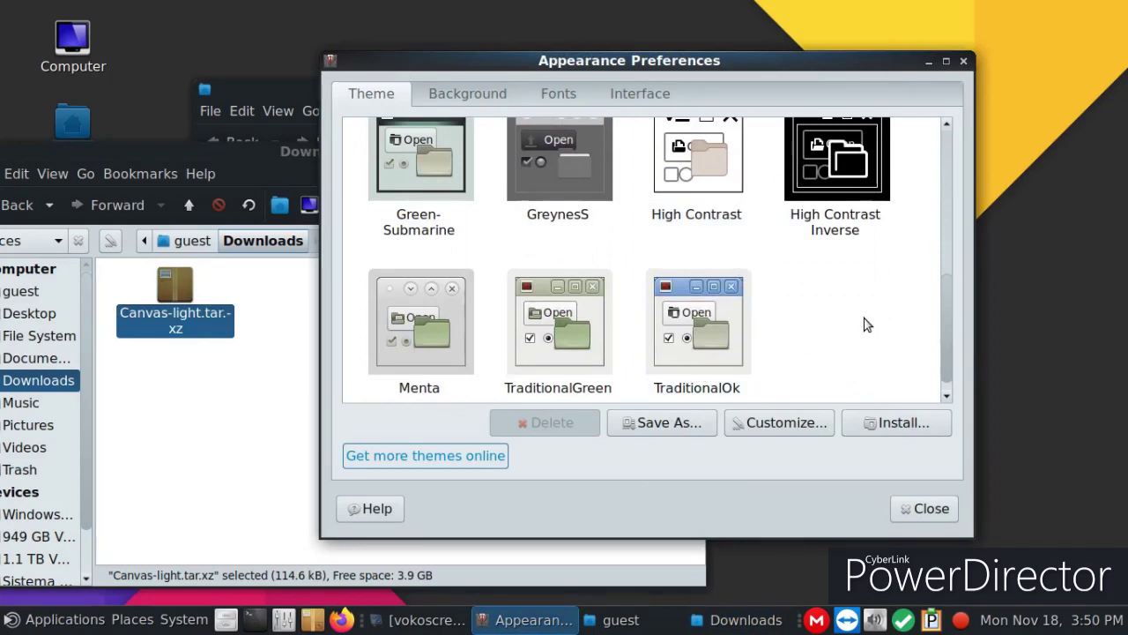
pyautogui.scroll(1, 867, 326)
pyautogui.scroll(1, 855, 340)
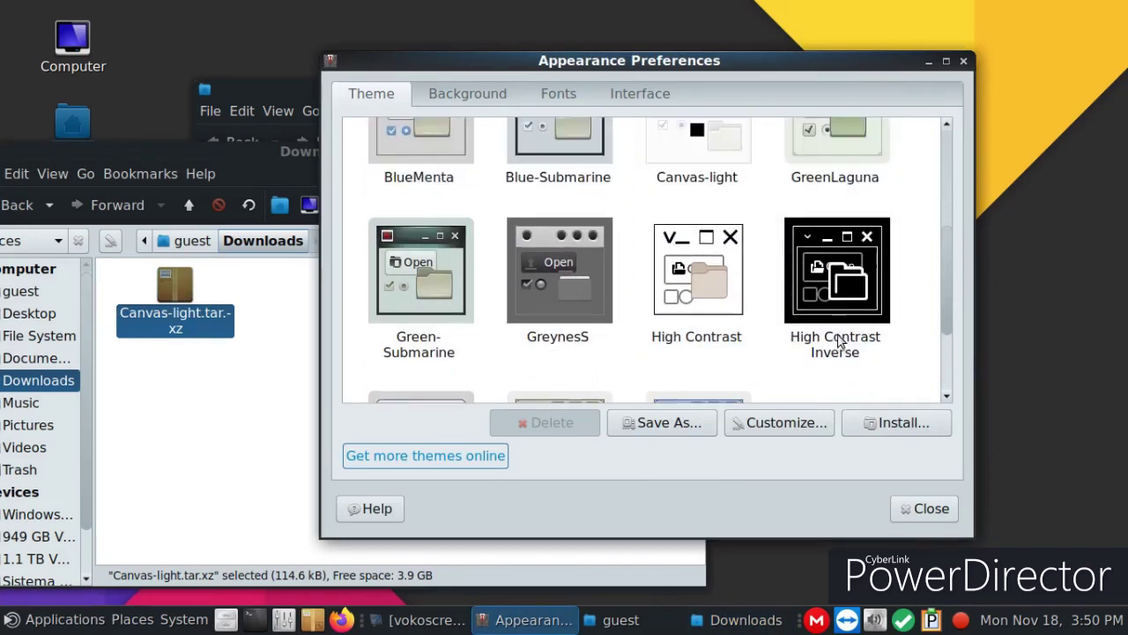
pyautogui.scroll(3, 834, 344)
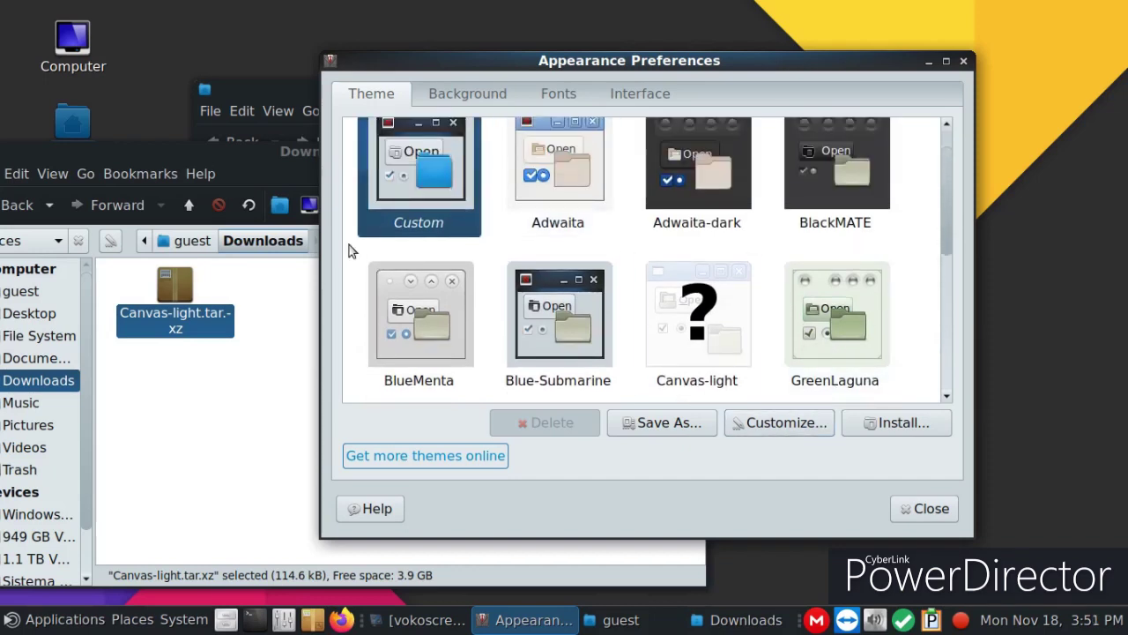
# Install the Canvas-light theme again from the downloaded archive, agreeing to reinstall it.
pyautogui.moveTo(160, 292); pyautogui.dragTo(651, 365)
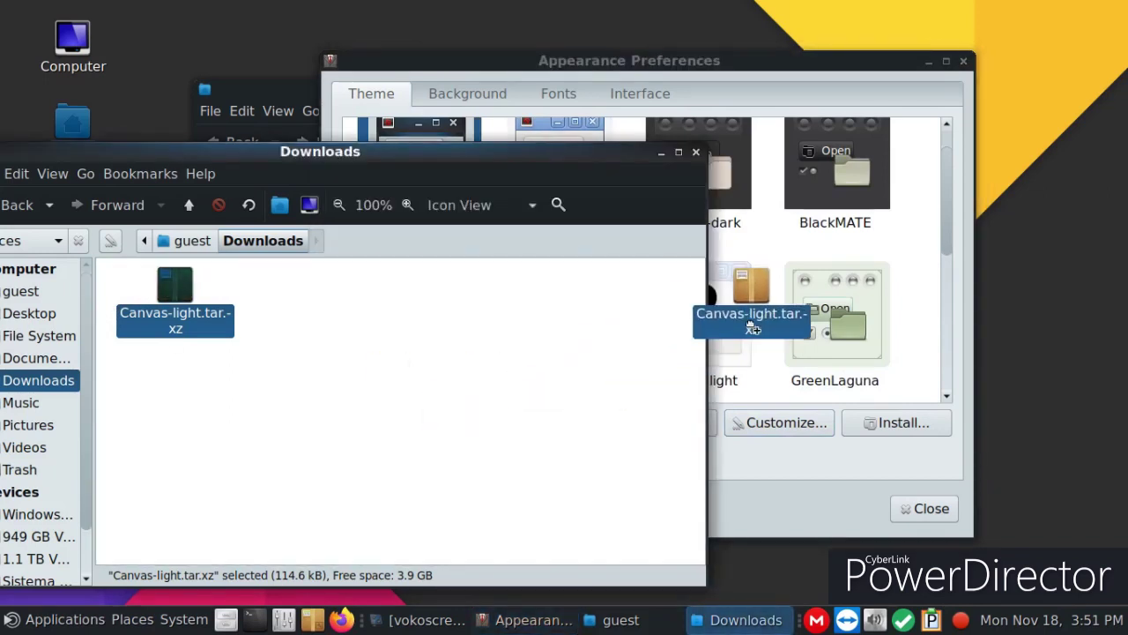
pyautogui.moveTo(828, 316); pyautogui.dragTo(767, 329)
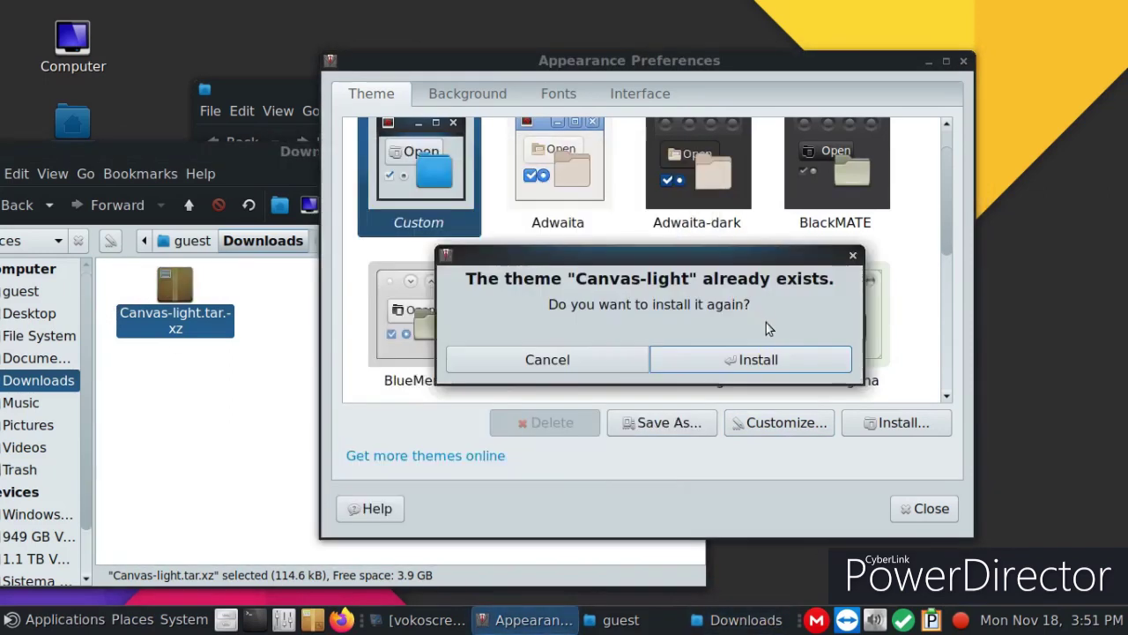
pyautogui.click(729, 371)
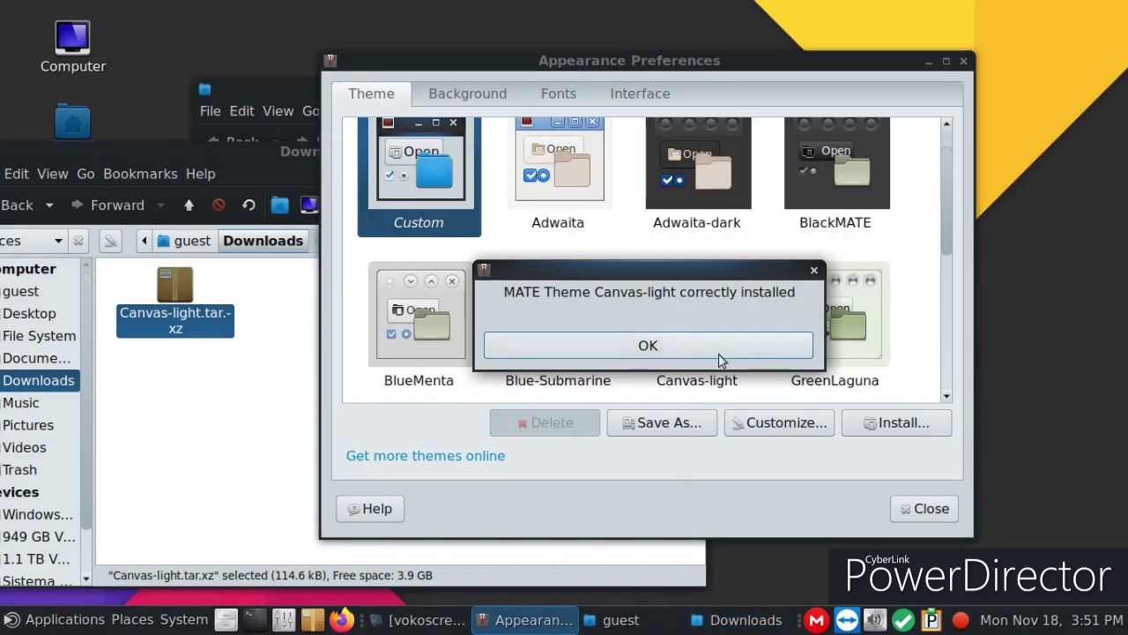
pyautogui.click(719, 348)
# Apply the GreynesS desktop theme and close Appearance Preferences and both file manager windows.
pyautogui.scroll(-4, 723, 358)
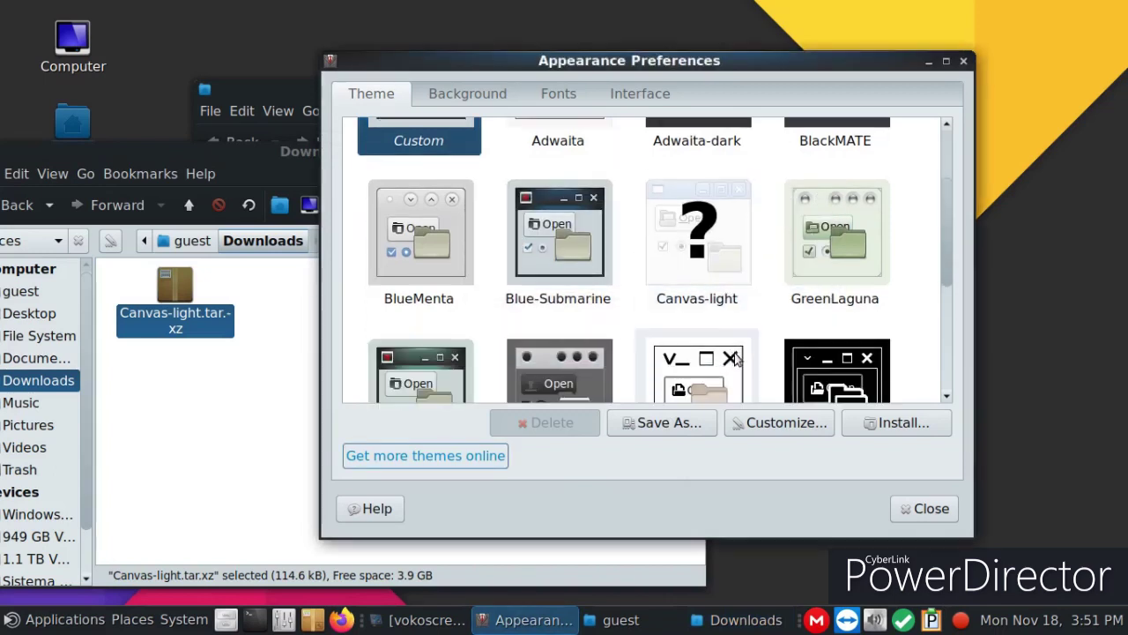
pyautogui.click(544, 333)
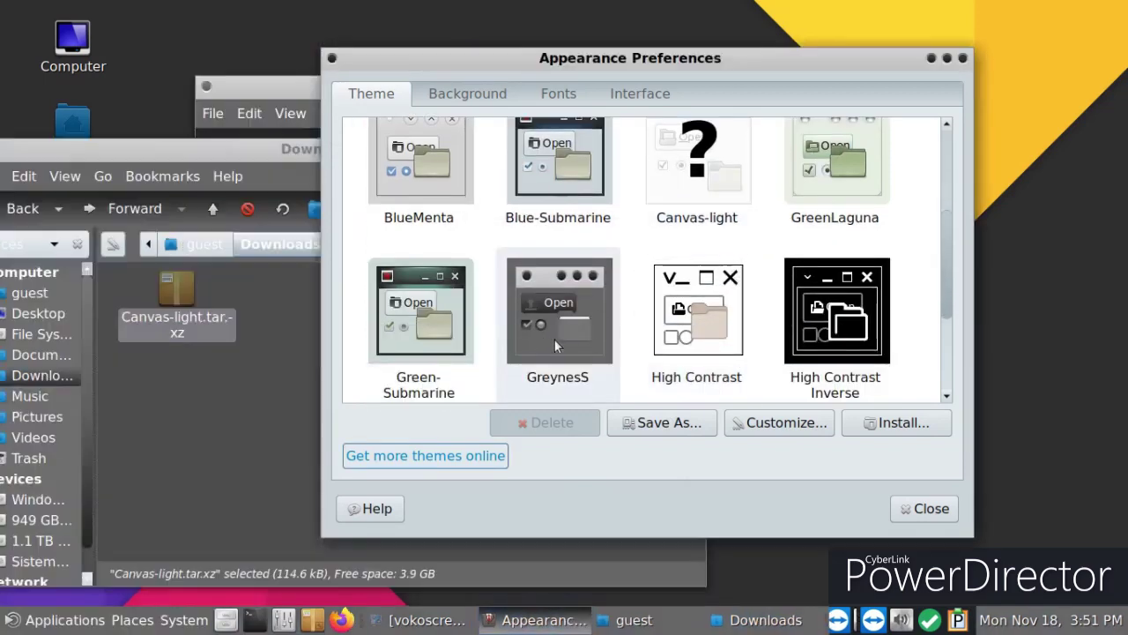
pyautogui.click(924, 522)
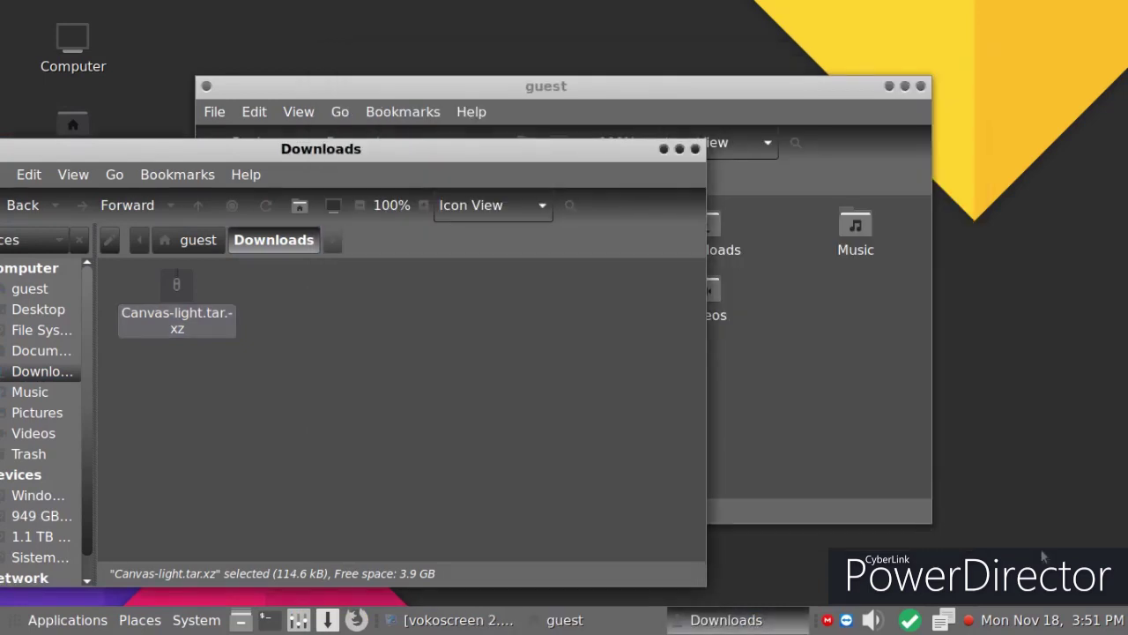
pyautogui.click(697, 152)
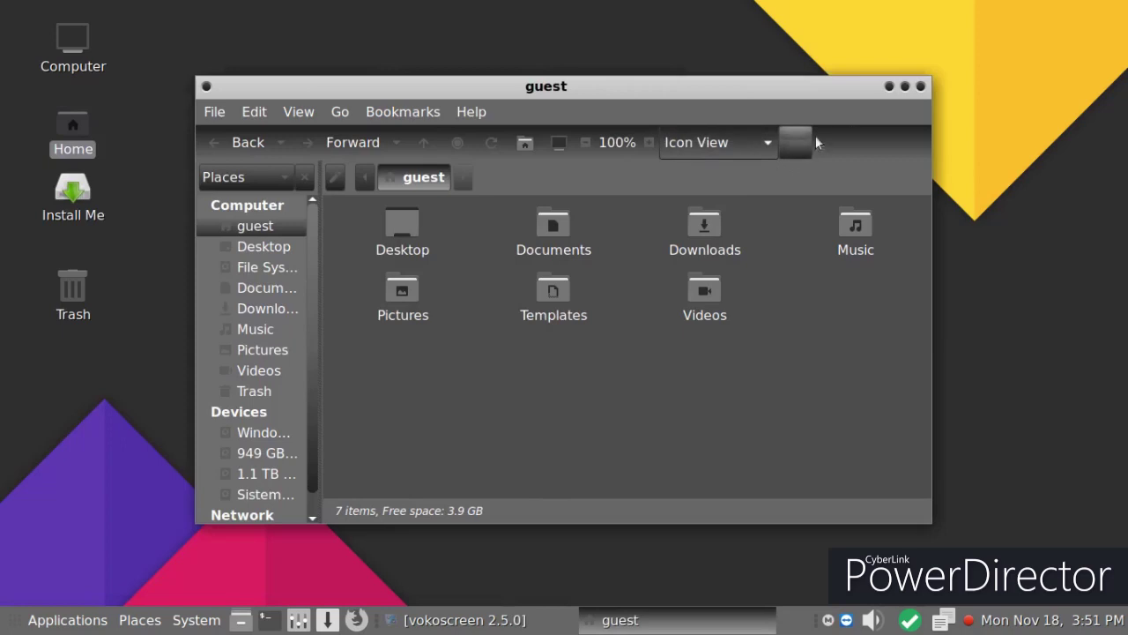
pyautogui.click(915, 90)
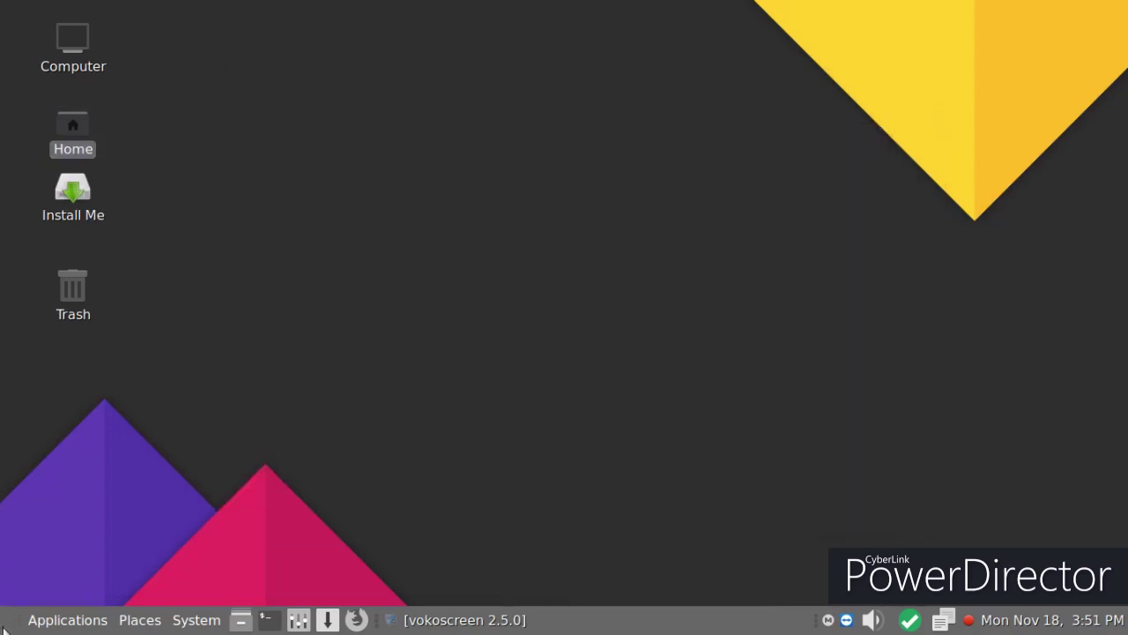
# Launch the Conky system monitor from the More Applications category.
pyautogui.click(67, 619)
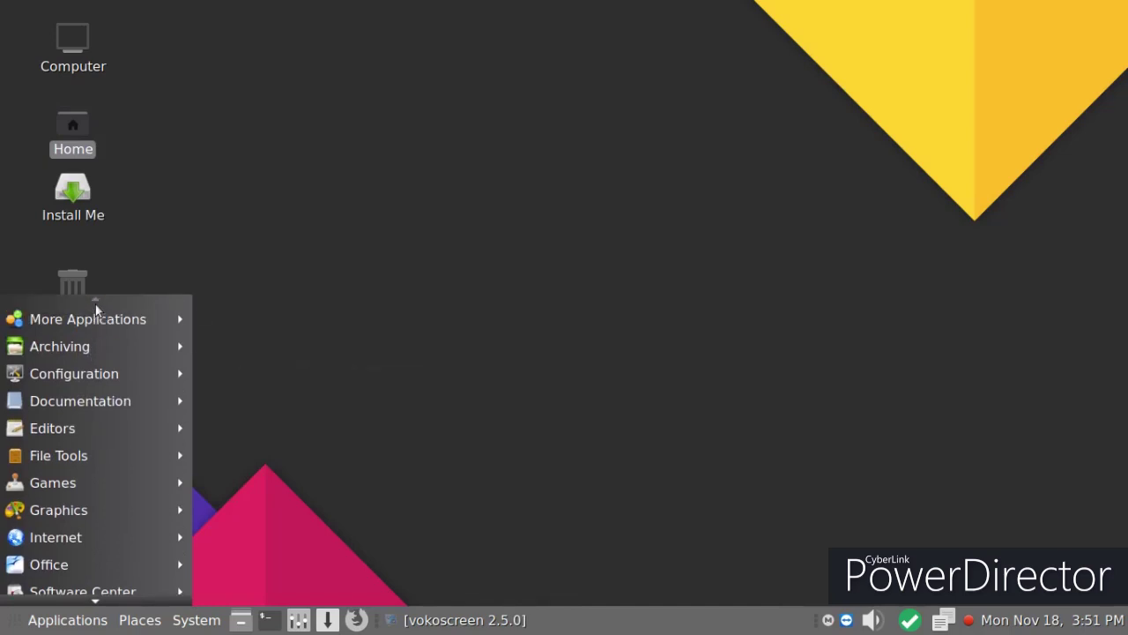
pyautogui.moveTo(95, 323)
pyautogui.click(279, 360)
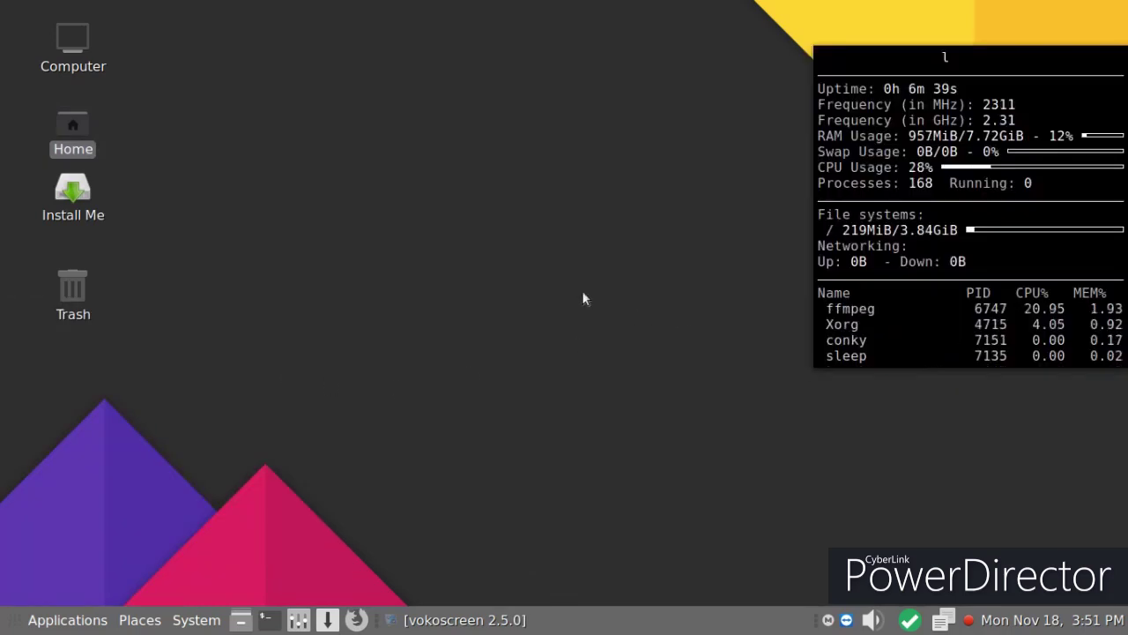
# Reopen the desktop background preferences and show the list of desktop themes.
pyautogui.rightClick(326, 312)
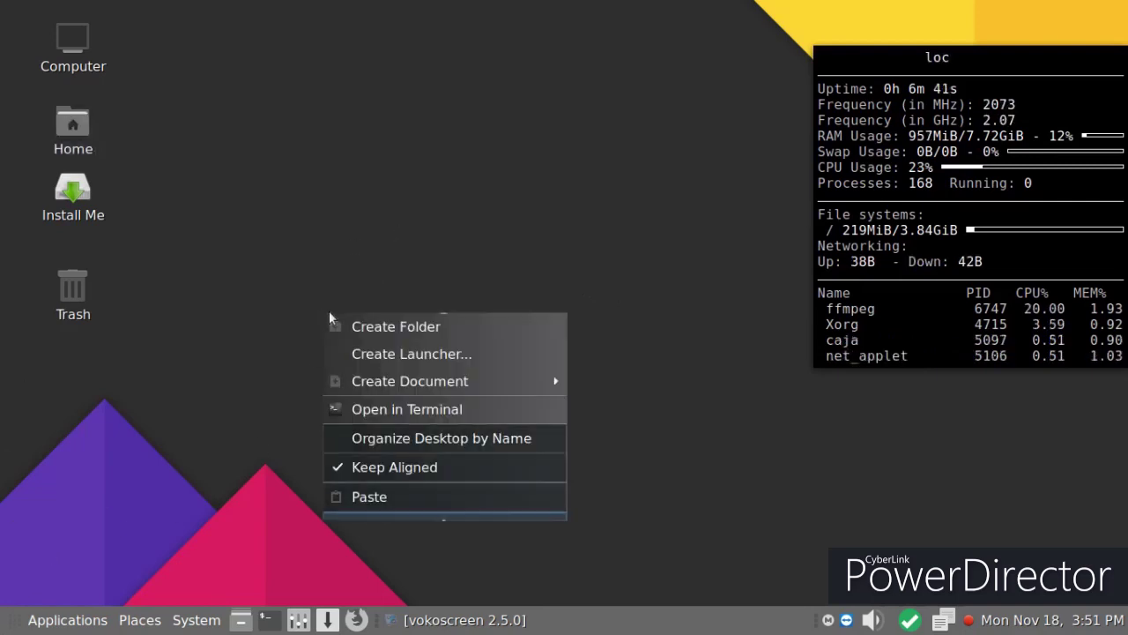
pyautogui.click(399, 505)
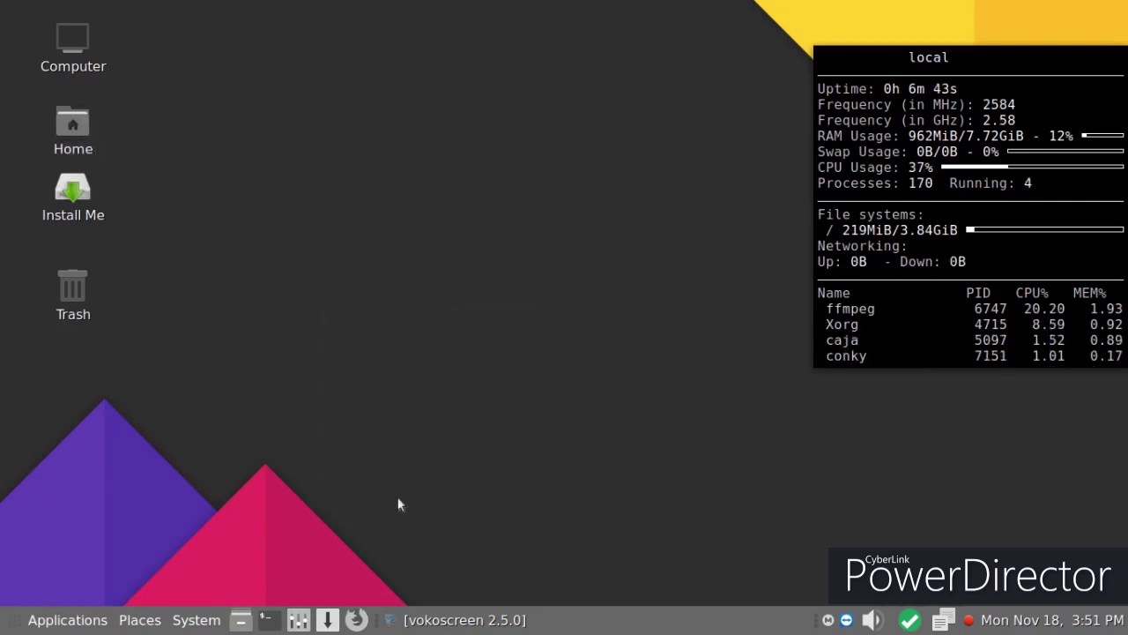
pyautogui.click(278, 105)
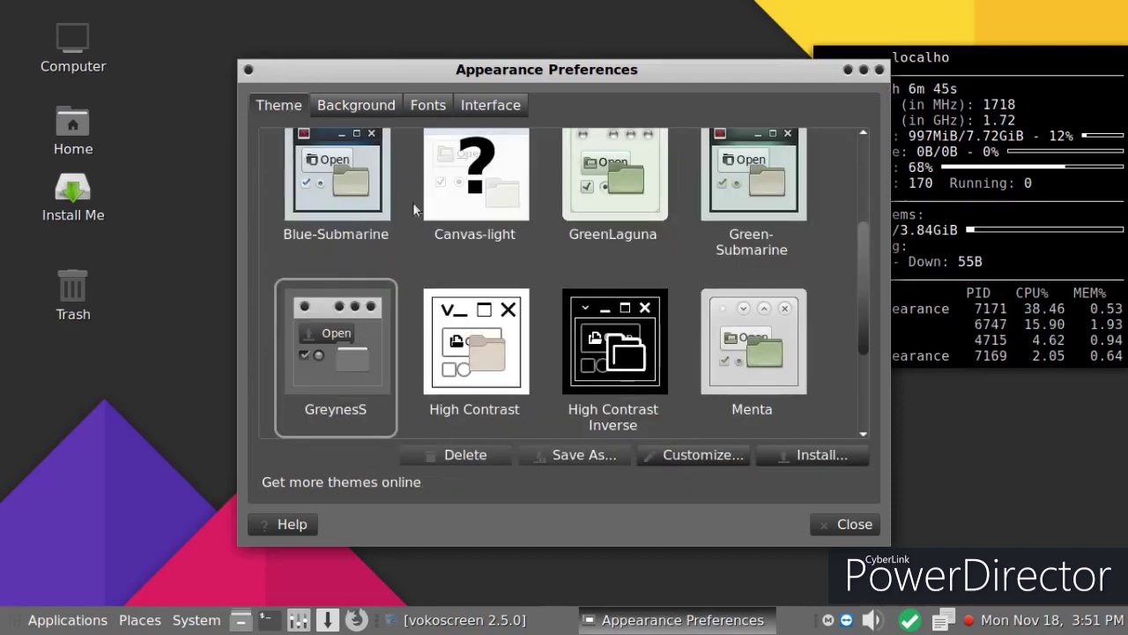
# Apply the Canvas-light desktop theme and switch to Adwaita-dark.
pyautogui.scroll(-3, 639, 287)
pyautogui.scroll(3, 530, 397)
pyautogui.scroll(3, 532, 407)
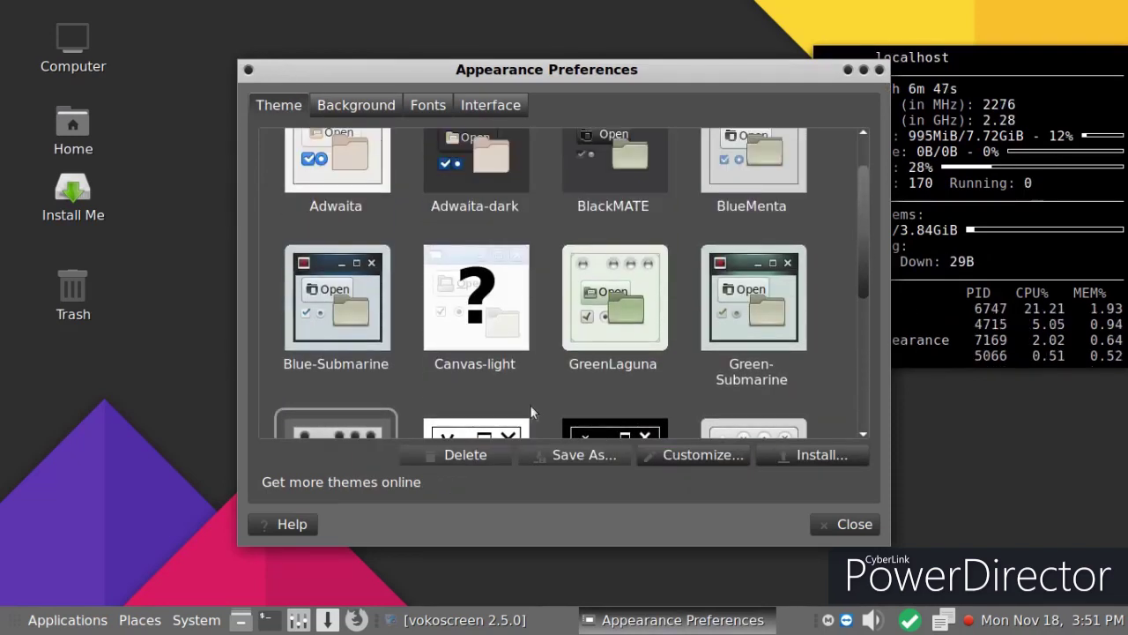
pyautogui.click(448, 339)
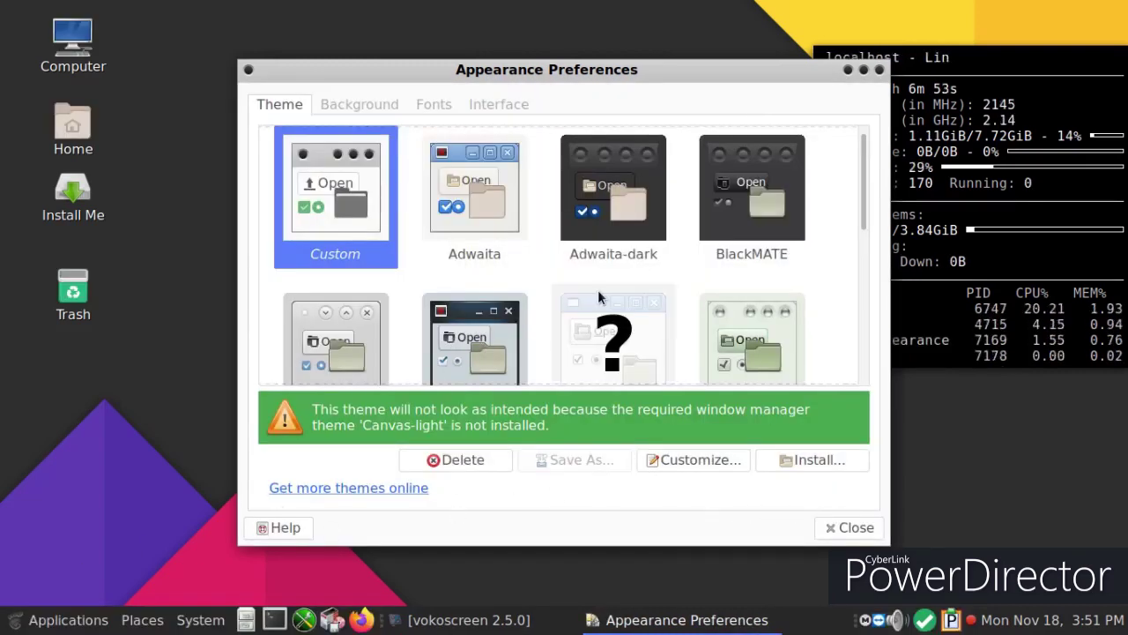
pyautogui.click(632, 237)
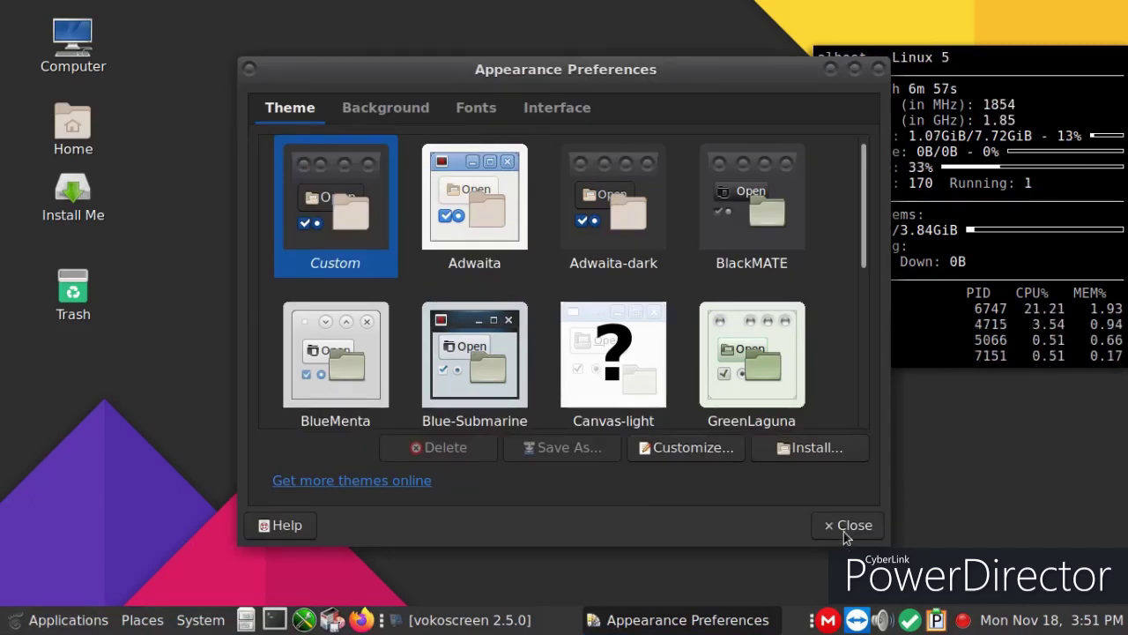
# Customize the current theme to use the Dopple window border.
pyautogui.click(709, 448)
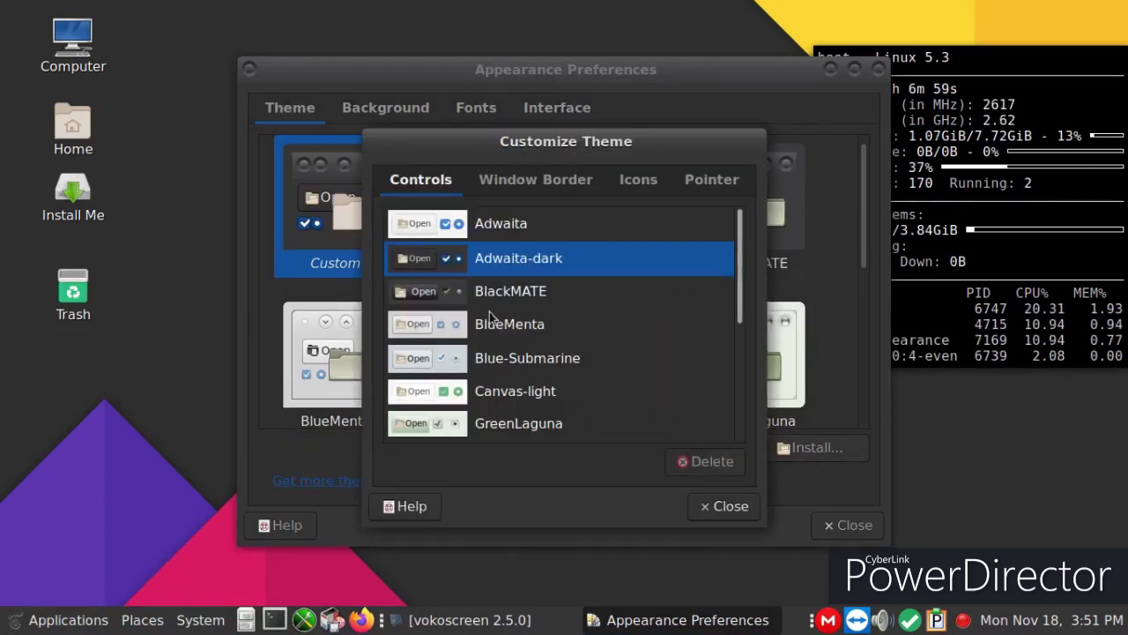
pyautogui.click(495, 183)
pyautogui.scroll(-5, 517, 287)
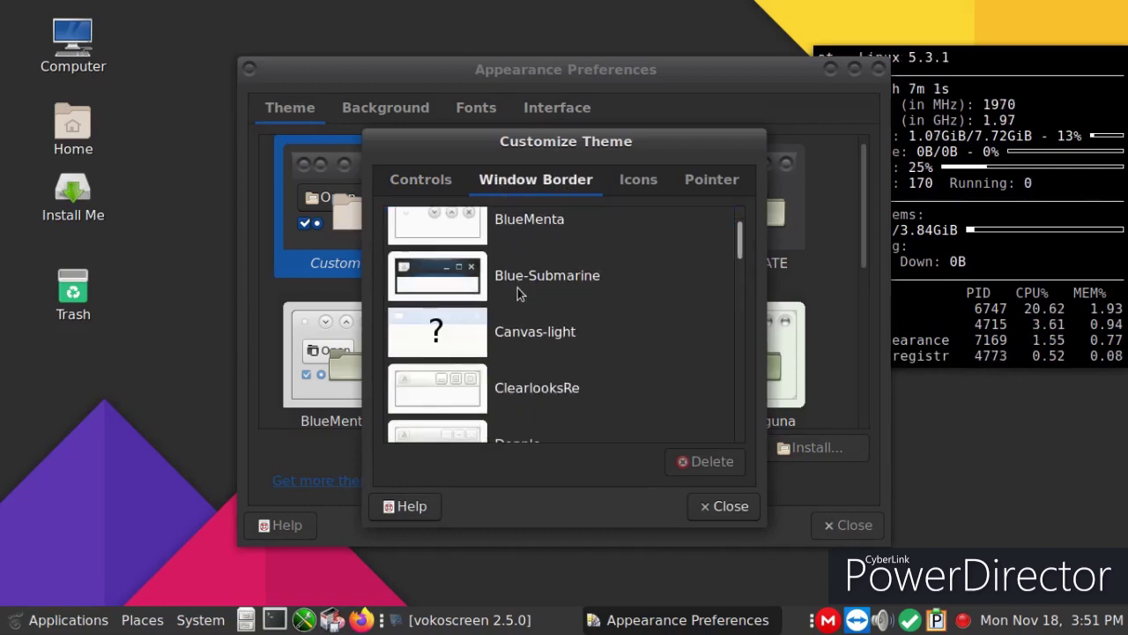
pyautogui.scroll(3, 516, 388)
pyautogui.scroll(1, 512, 394)
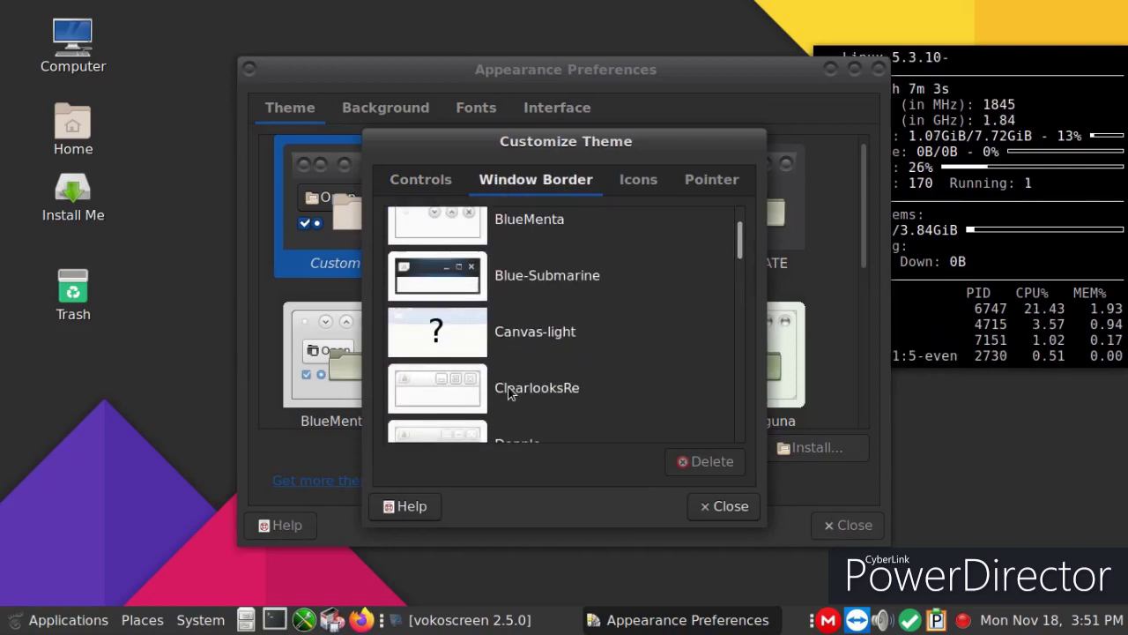
pyautogui.scroll(2, 511, 390)
pyautogui.scroll(-2, 514, 392)
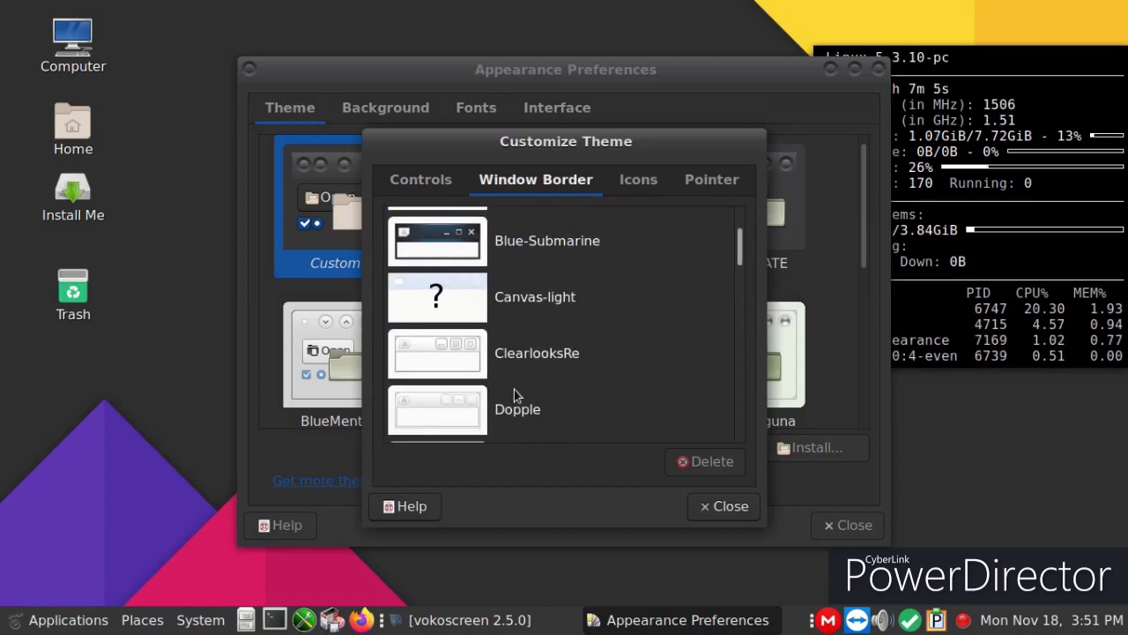
pyautogui.scroll(-2, 514, 390)
pyautogui.click(512, 305)
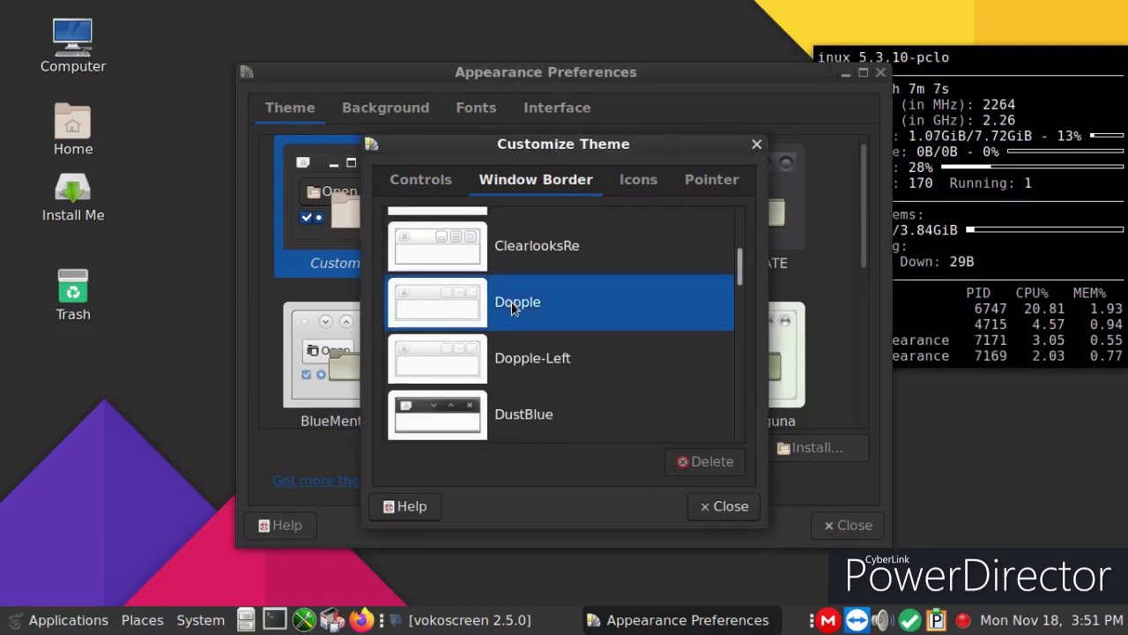
# Look through the remaining window borders, set the icon theme to La Capitaine, and close the theme customization and Appearance Preferences.
pyautogui.scroll(-2, 515, 311)
pyautogui.scroll(-6, 515, 311)
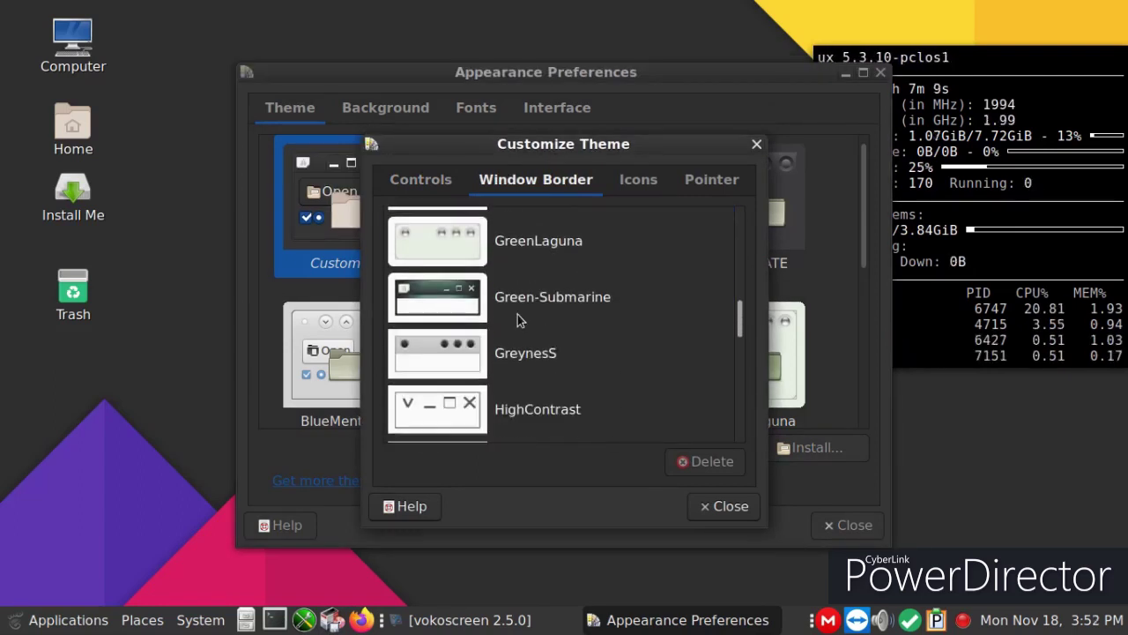
pyautogui.scroll(-5, 520, 324)
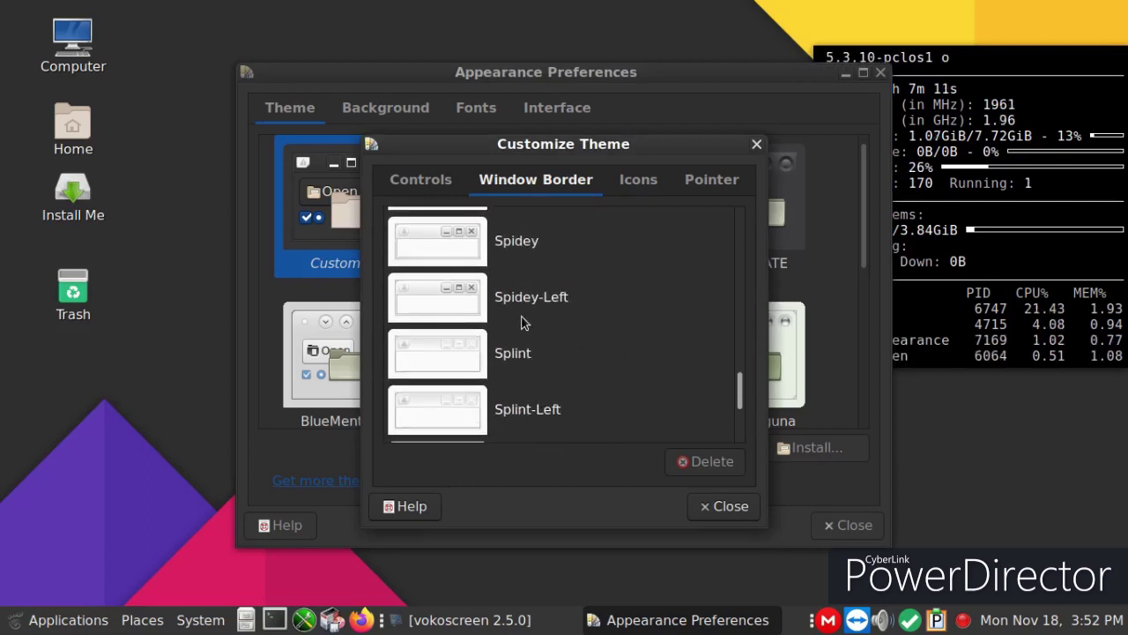
pyautogui.click(641, 185)
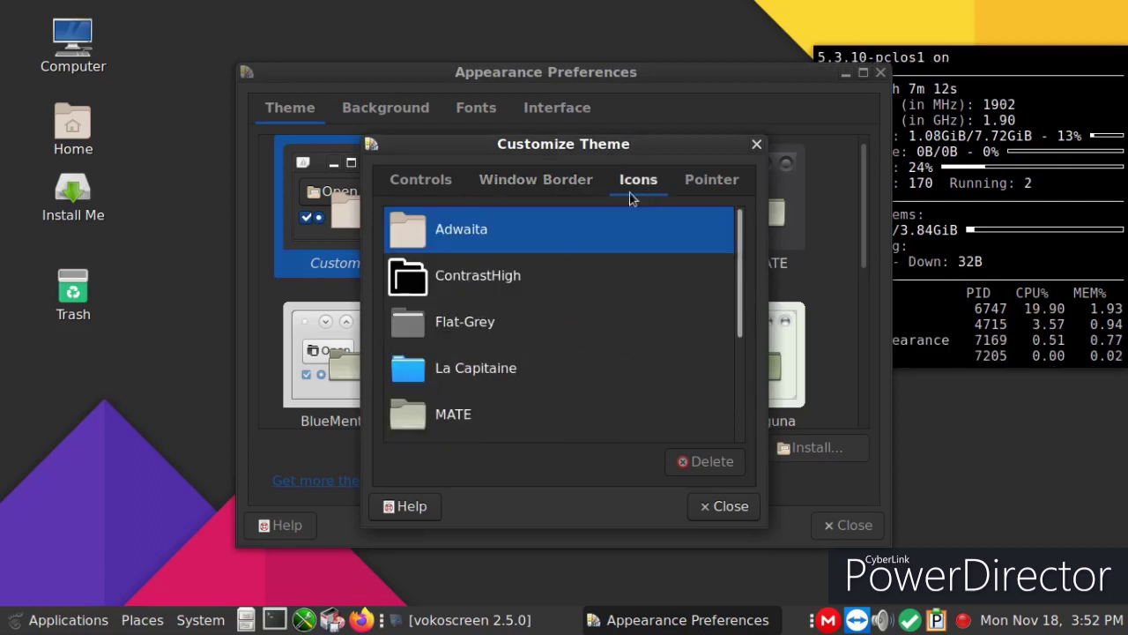
pyautogui.click(476, 383)
pyautogui.click(697, 500)
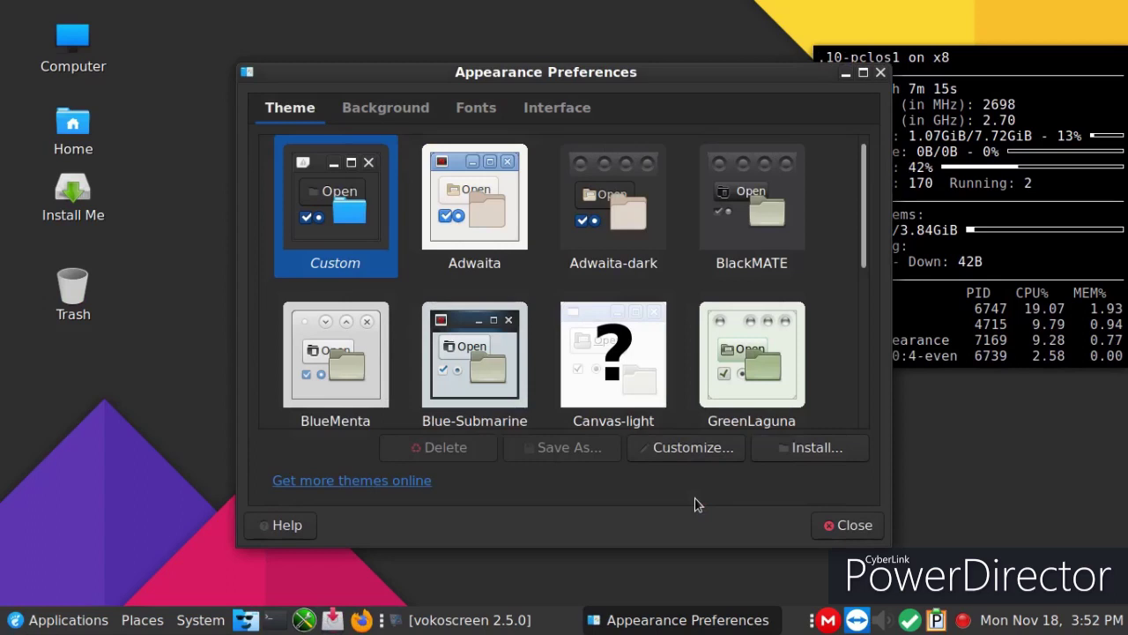
pyautogui.click(847, 524)
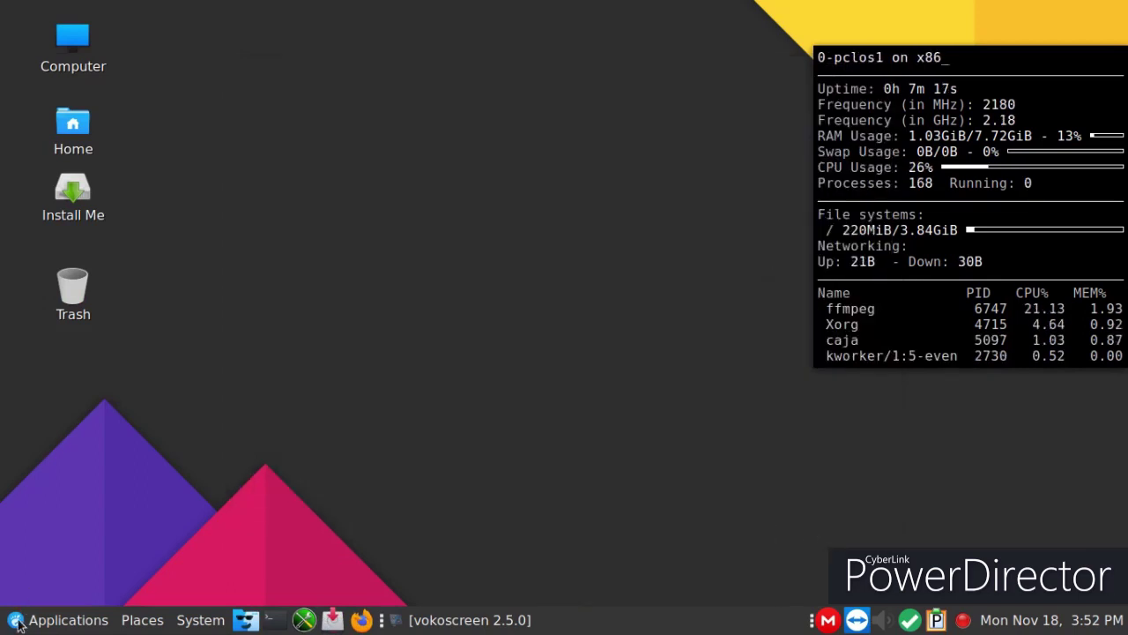
pyautogui.click(18, 622)
pyautogui.moveTo(53, 416)
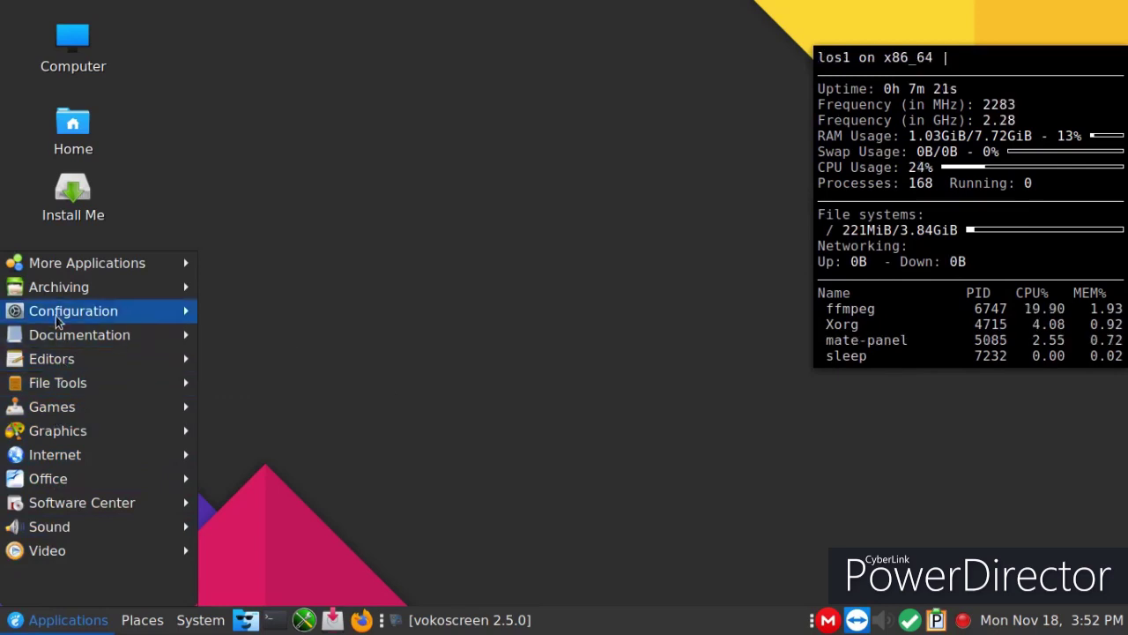
pyautogui.click(449, 213)
# Reopen the desktop background preferences and follow the online backgrounds link to the MATE wallpapers listing on Mate-Look.org.
pyautogui.rightClick(443, 212)
pyautogui.click(505, 389)
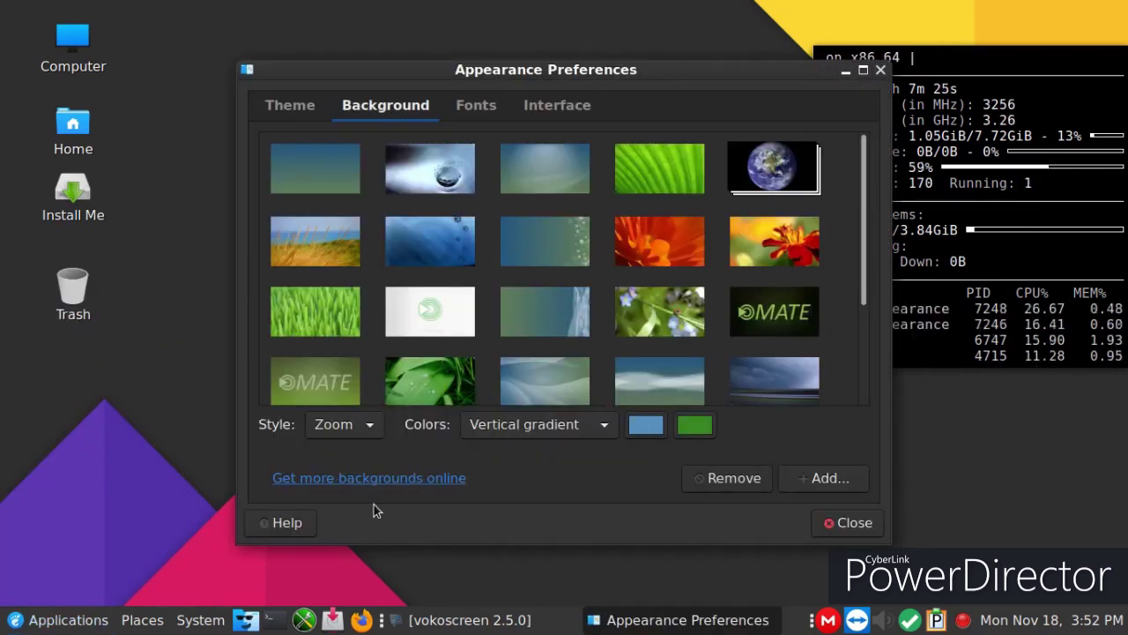
pyautogui.click(375, 483)
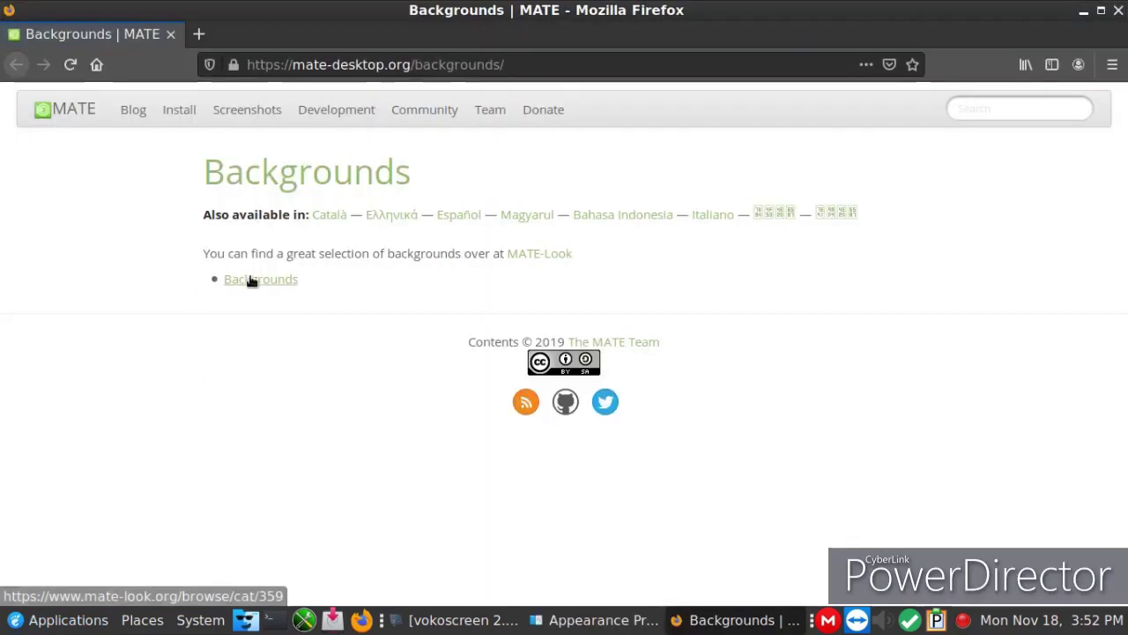
pyautogui.click(251, 281)
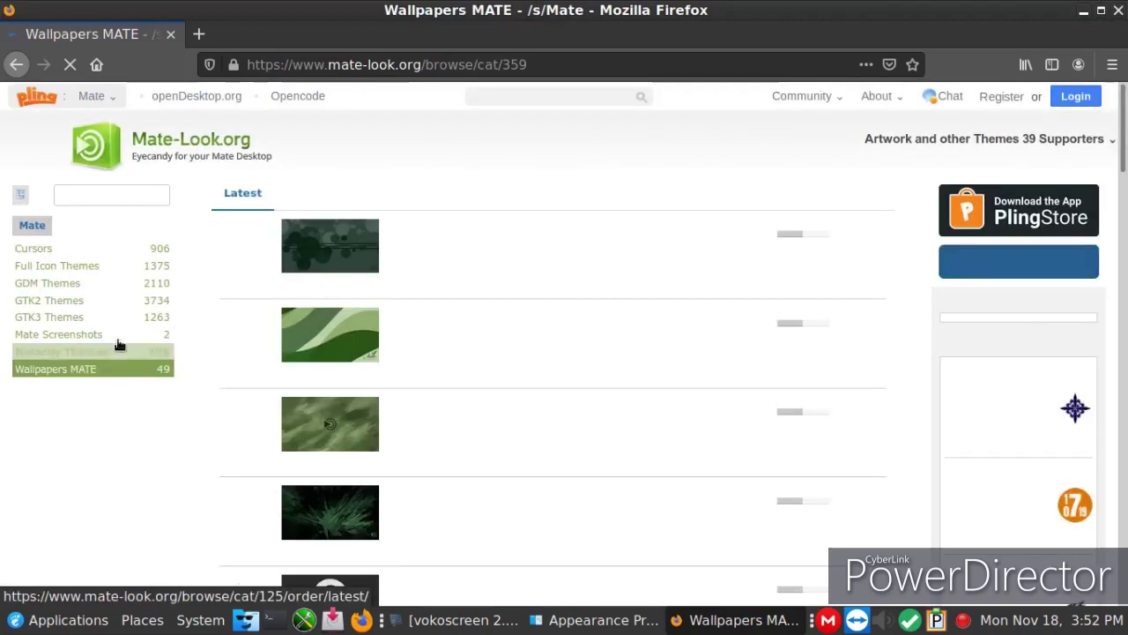
# Browse the MATE wallpapers listing, including page 4 and the popularity ranking.
pyautogui.scroll(-5, 382, 332)
pyautogui.scroll(-3, 375, 335)
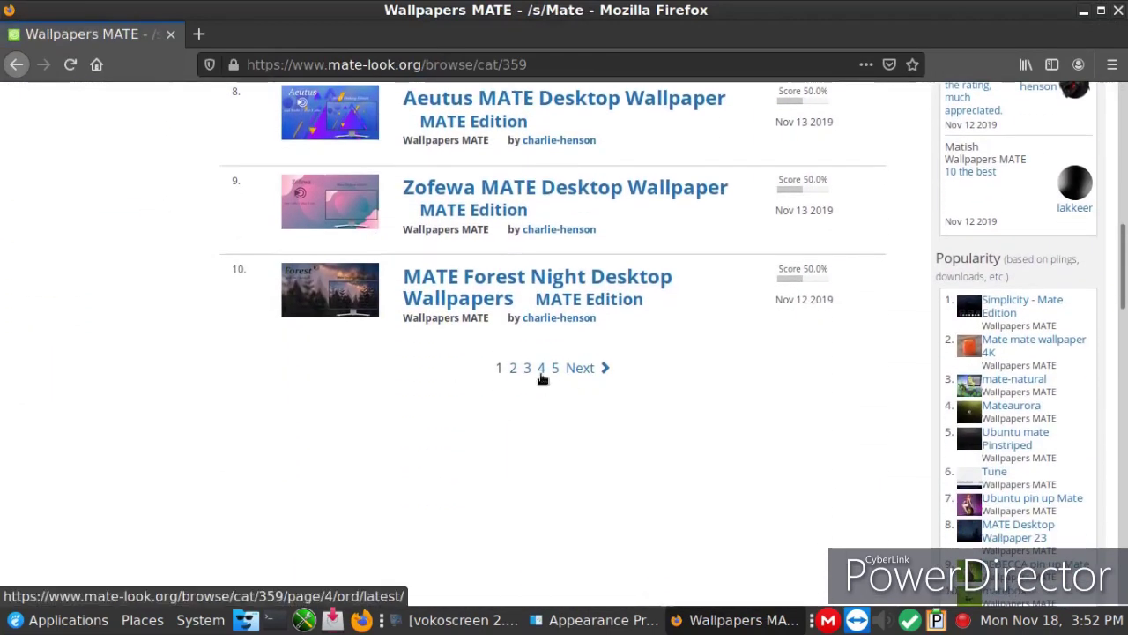
pyautogui.click(542, 371)
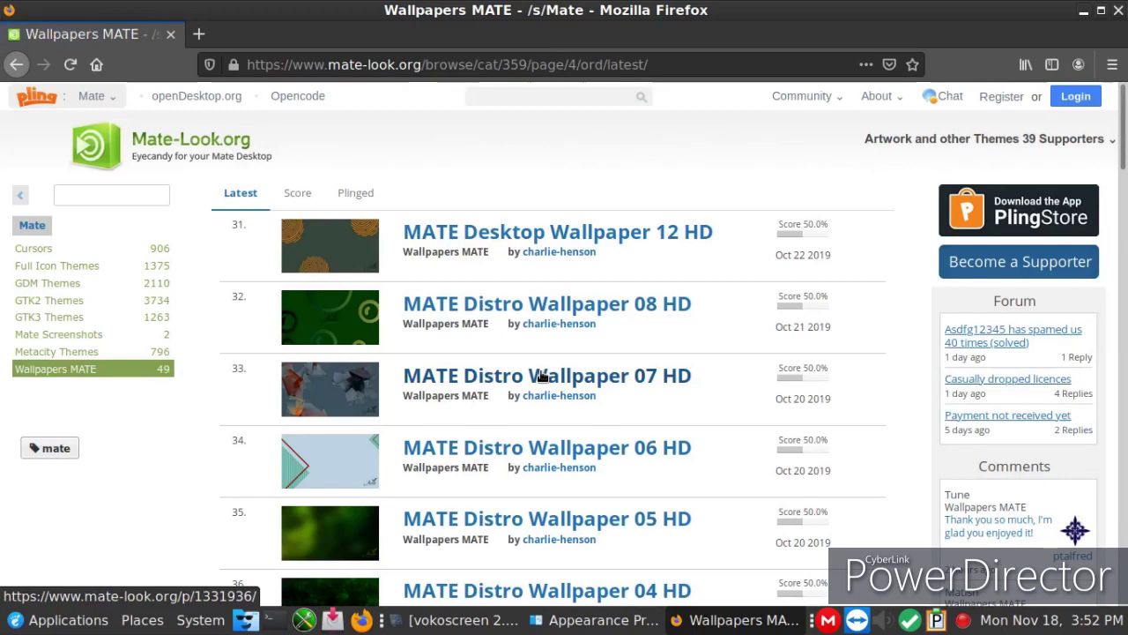
pyautogui.scroll(-5, 538, 379)
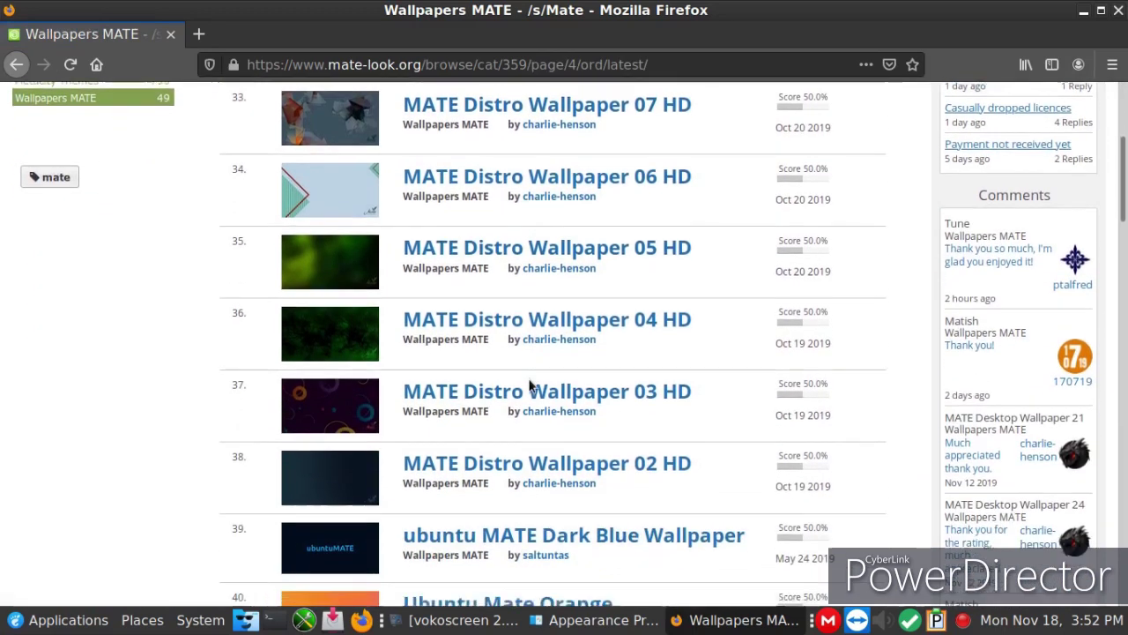
pyautogui.scroll(-2, 529, 385)
pyautogui.scroll(-3, 846, 462)
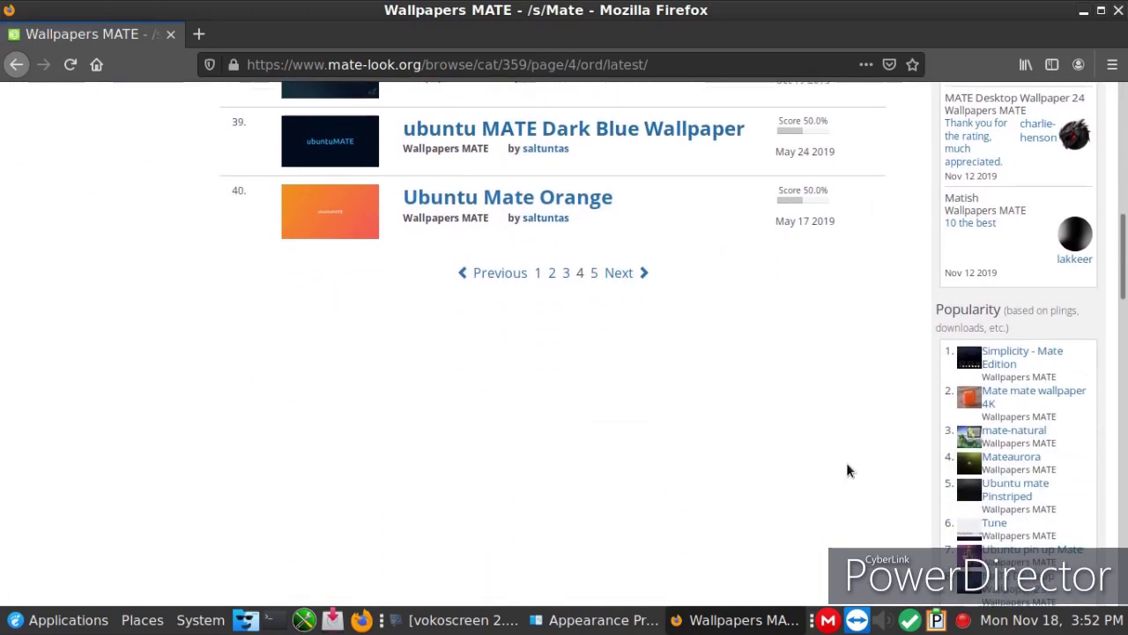
pyautogui.scroll(-2, 924, 440)
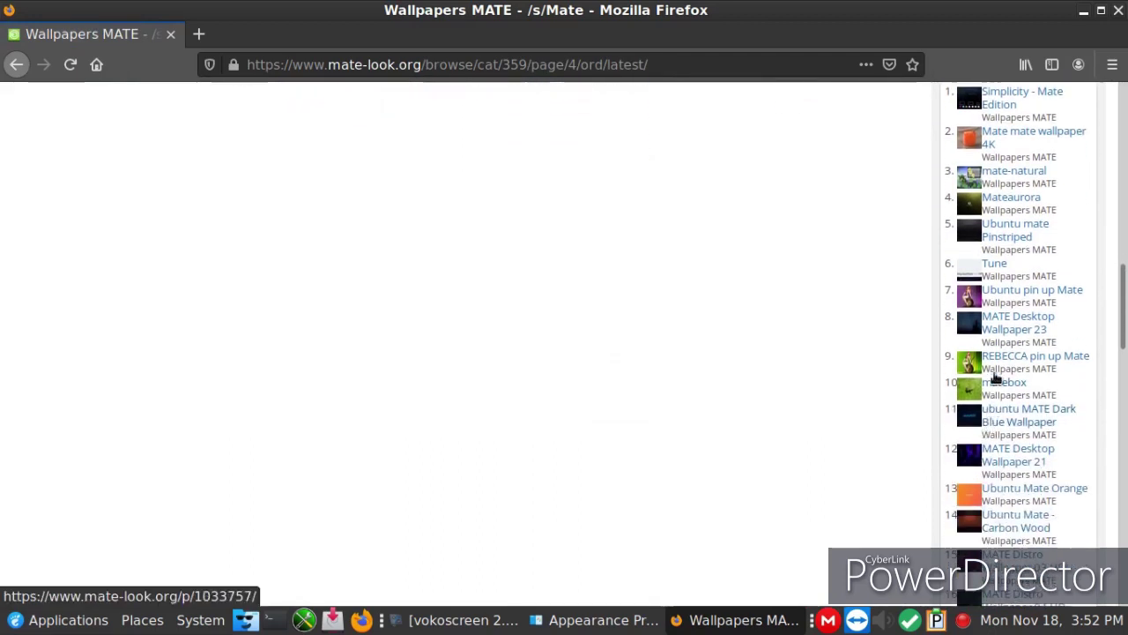
pyautogui.scroll(-3, 1027, 458)
pyautogui.scroll(-2, 1027, 459)
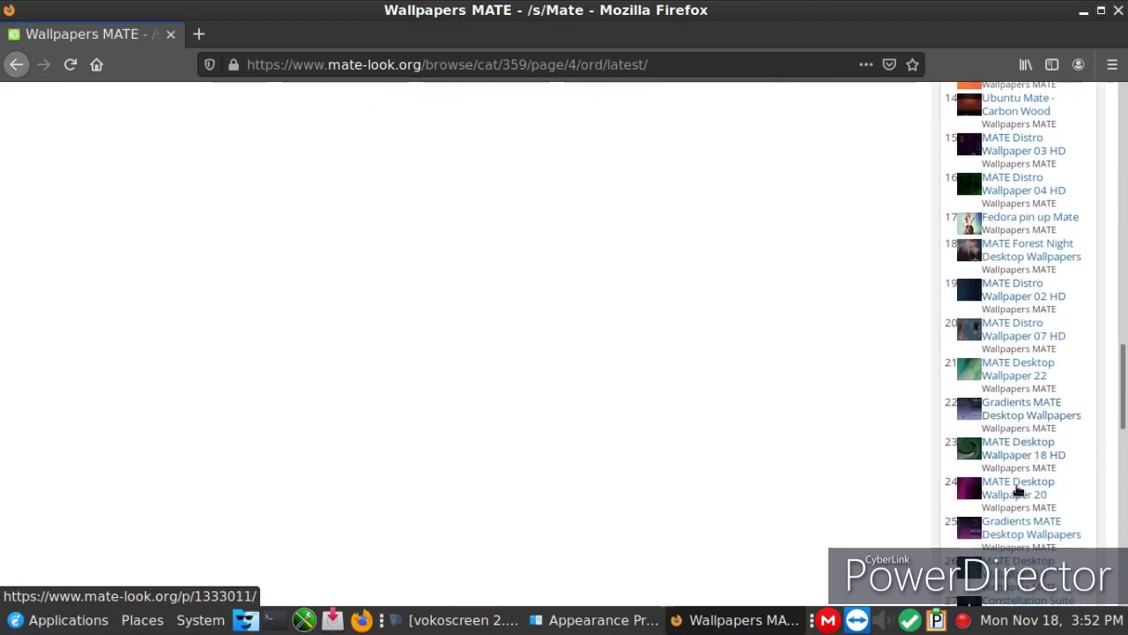
# Open the MATE Desktop Wallpaper 20 page, review its preview and description, and close the browser.
pyautogui.click(1018, 485)
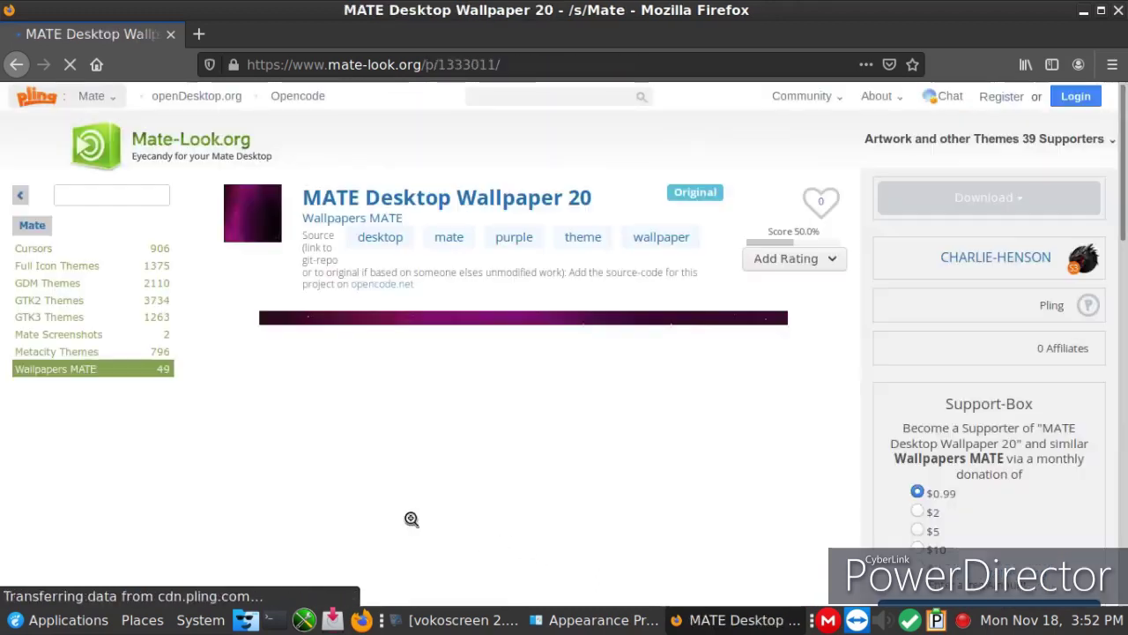
pyautogui.scroll(-2, 363, 475)
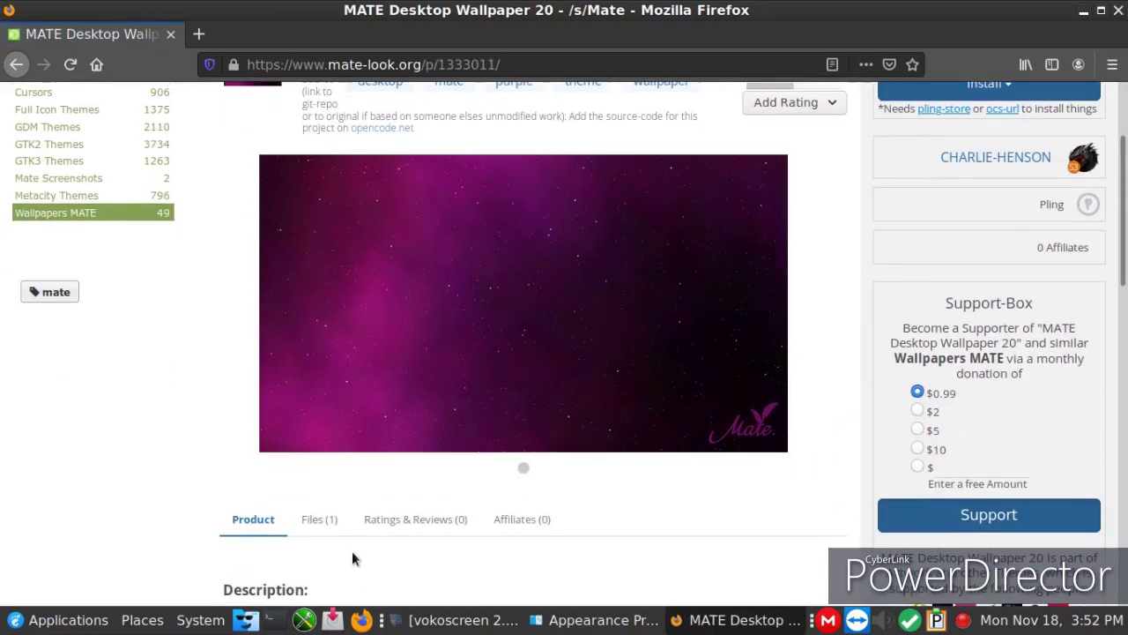
pyautogui.scroll(-2, 367, 529)
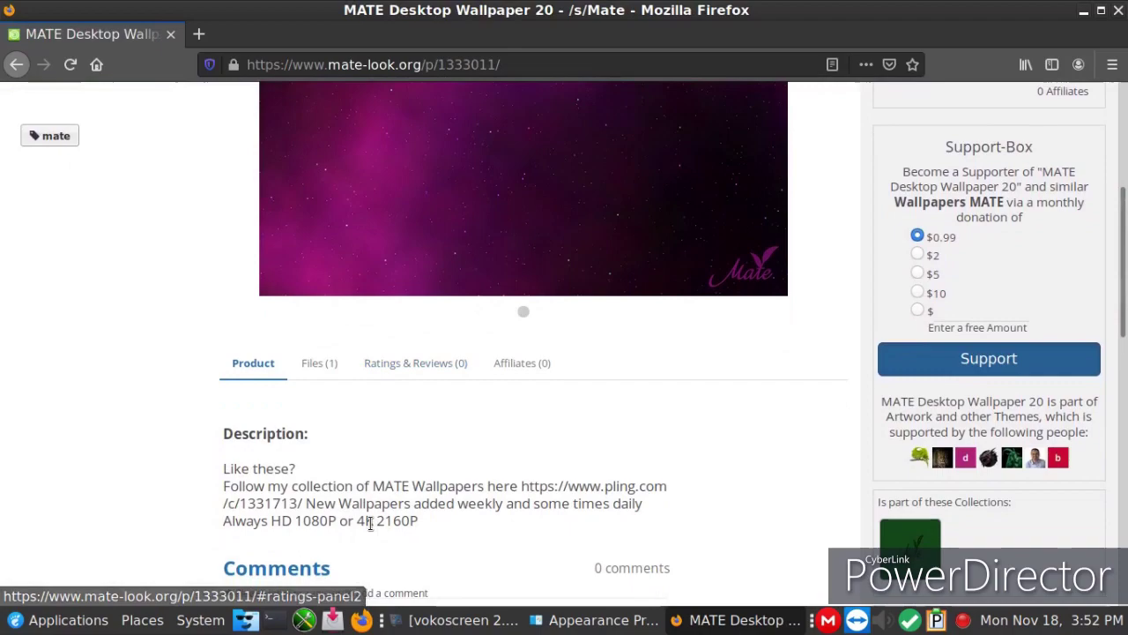
pyautogui.scroll(1, 370, 592)
pyautogui.click(1119, 10)
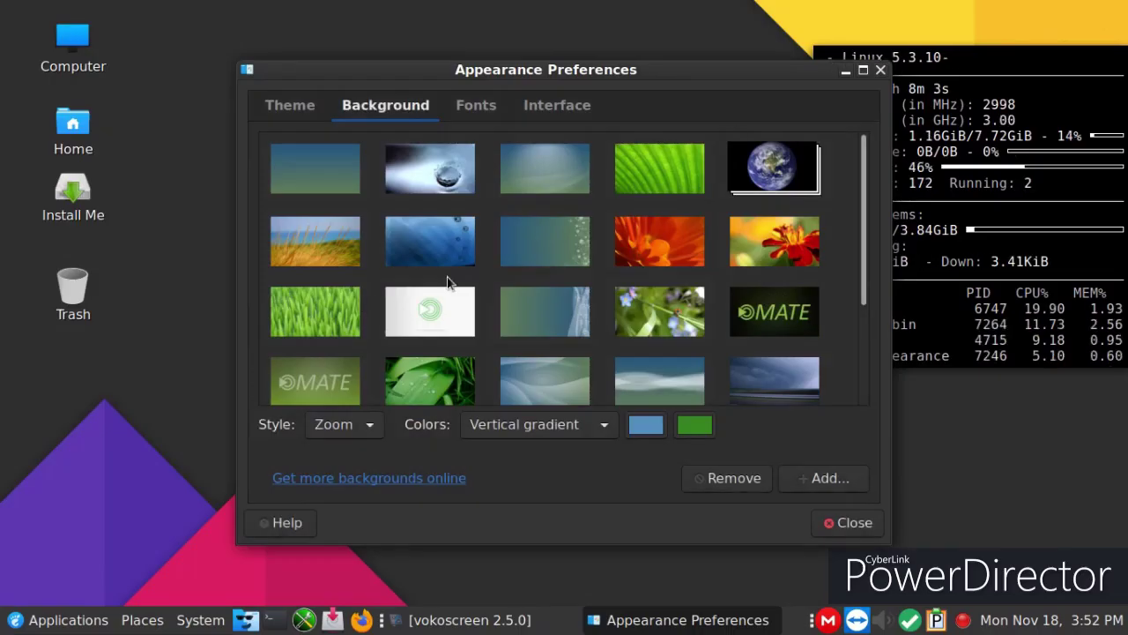
# Set the desktop background to the blue-green image with a horizontal white wave and close Appearance Preferences.
pyautogui.scroll(-1, 489, 376)
pyautogui.click(684, 340)
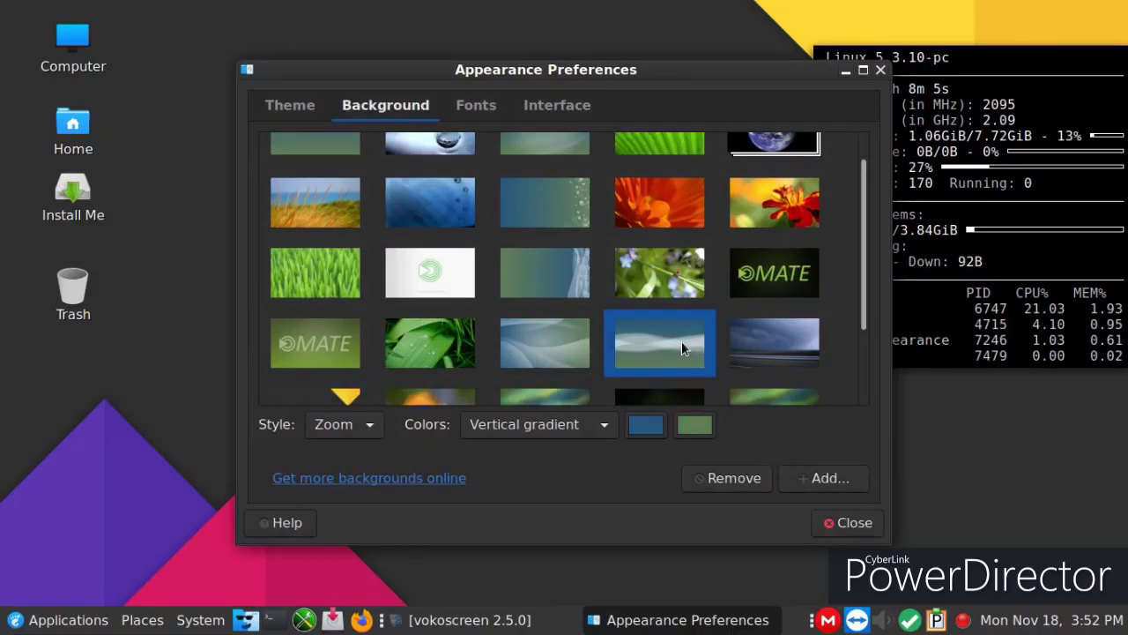
pyautogui.click(848, 522)
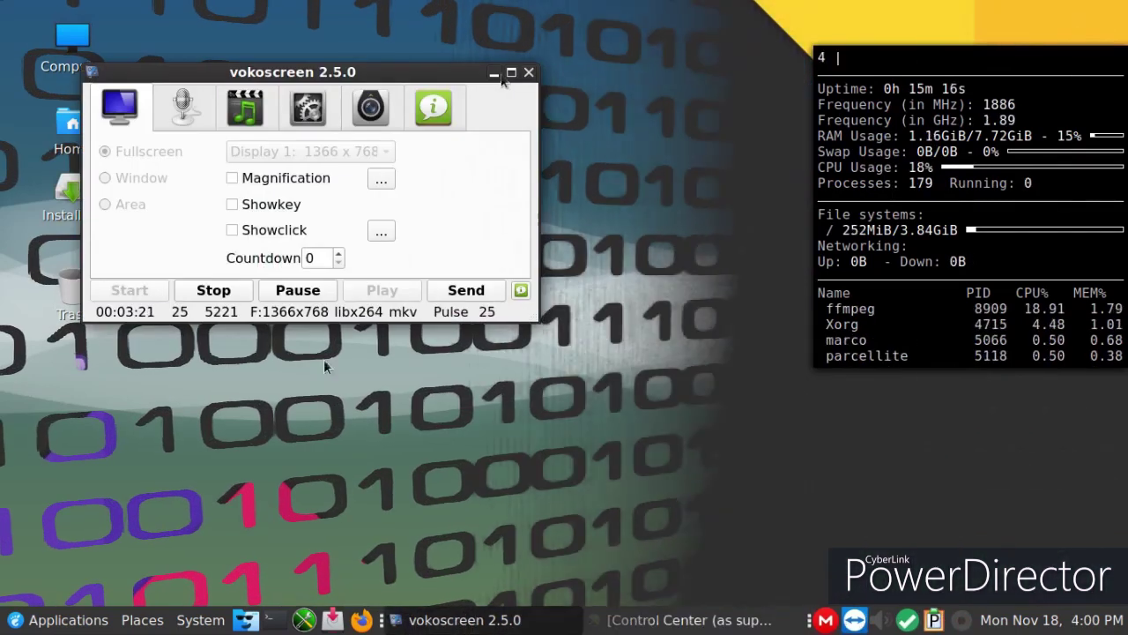
# Minimize vokoscreen, launch Install PCLinuxOS from the Configuration category, and proceed past the wizard's welcome page.
pyautogui.click(494, 73)
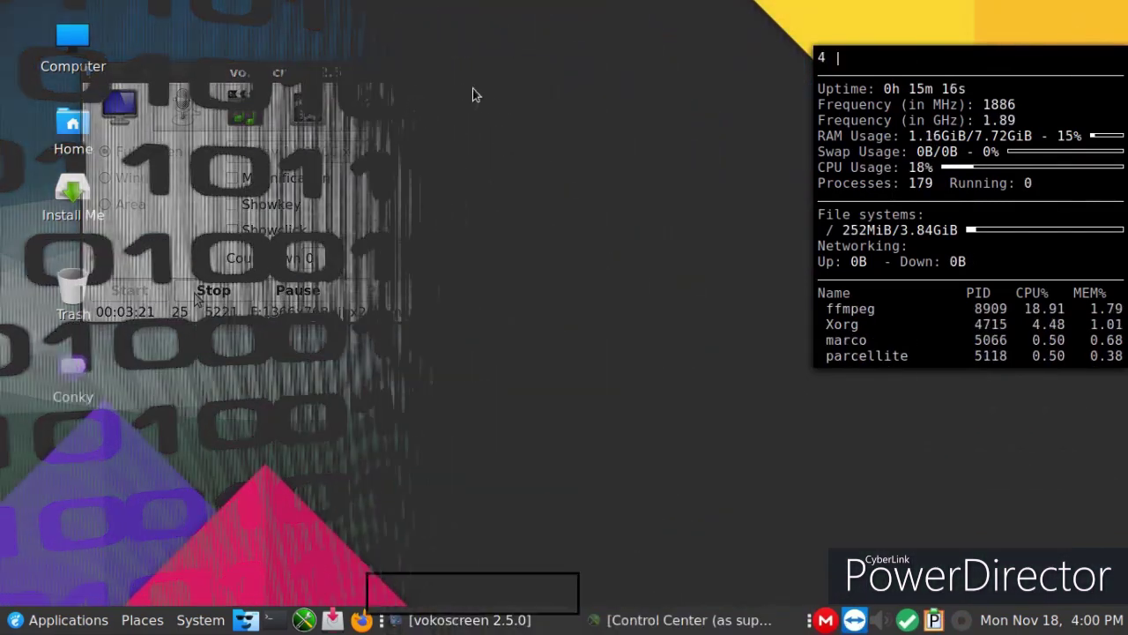
pyautogui.click(68, 619)
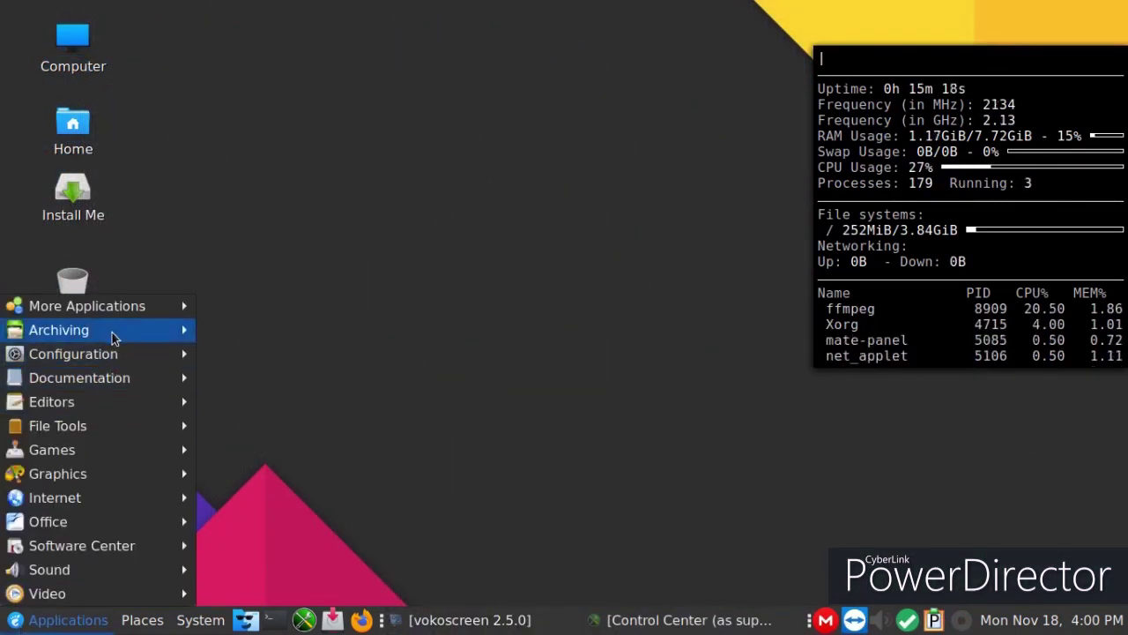
pyautogui.moveTo(116, 312)
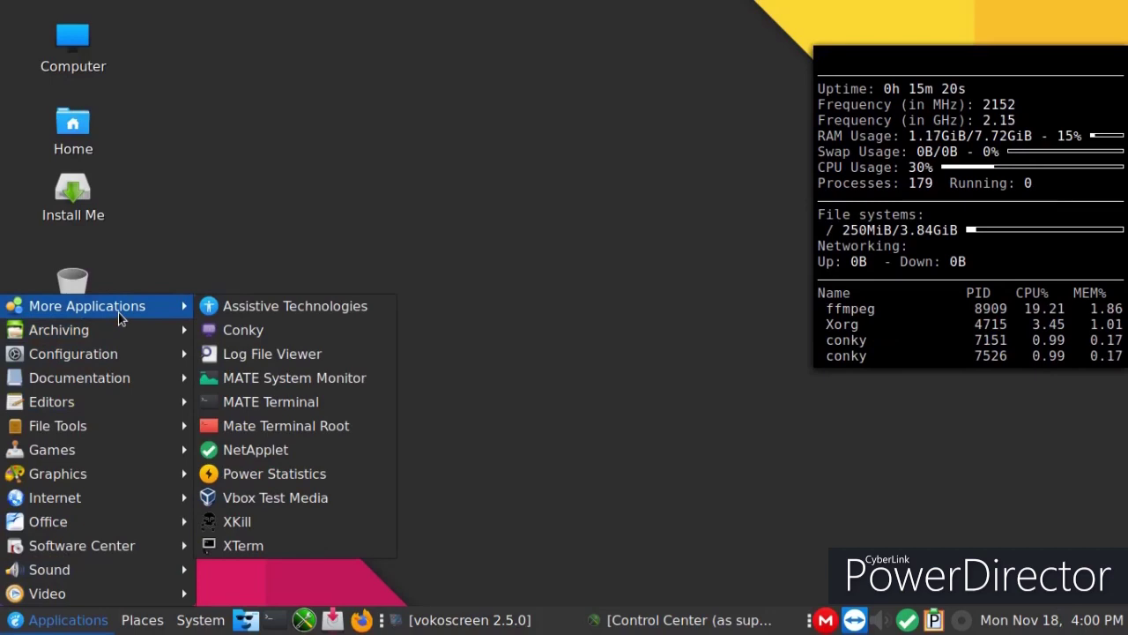
pyautogui.moveTo(120, 358)
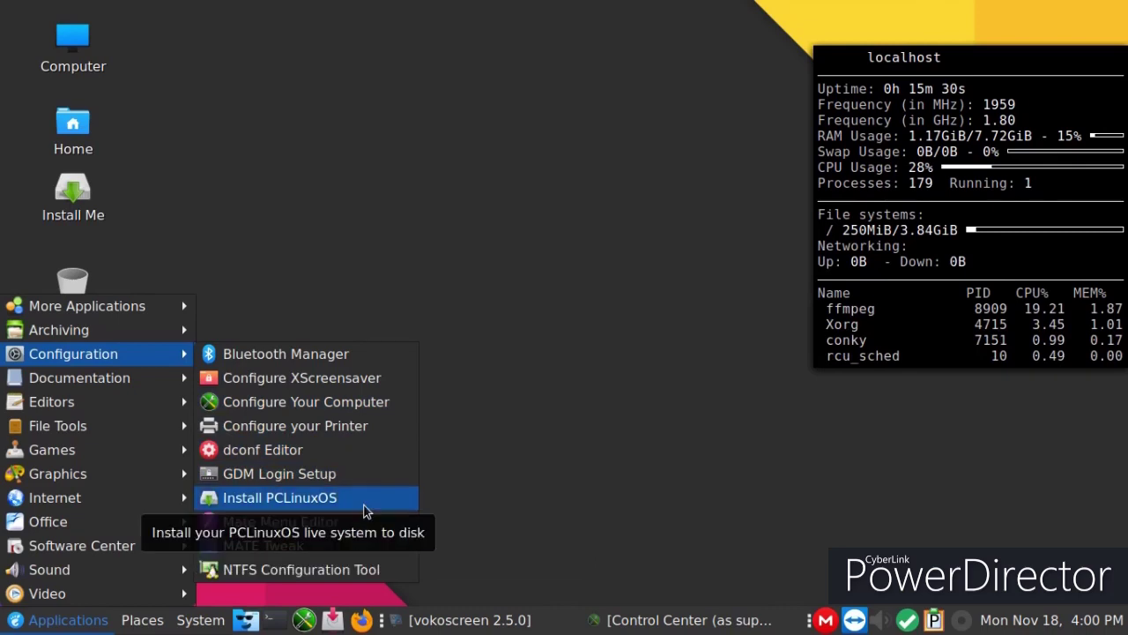
pyautogui.click(363, 504)
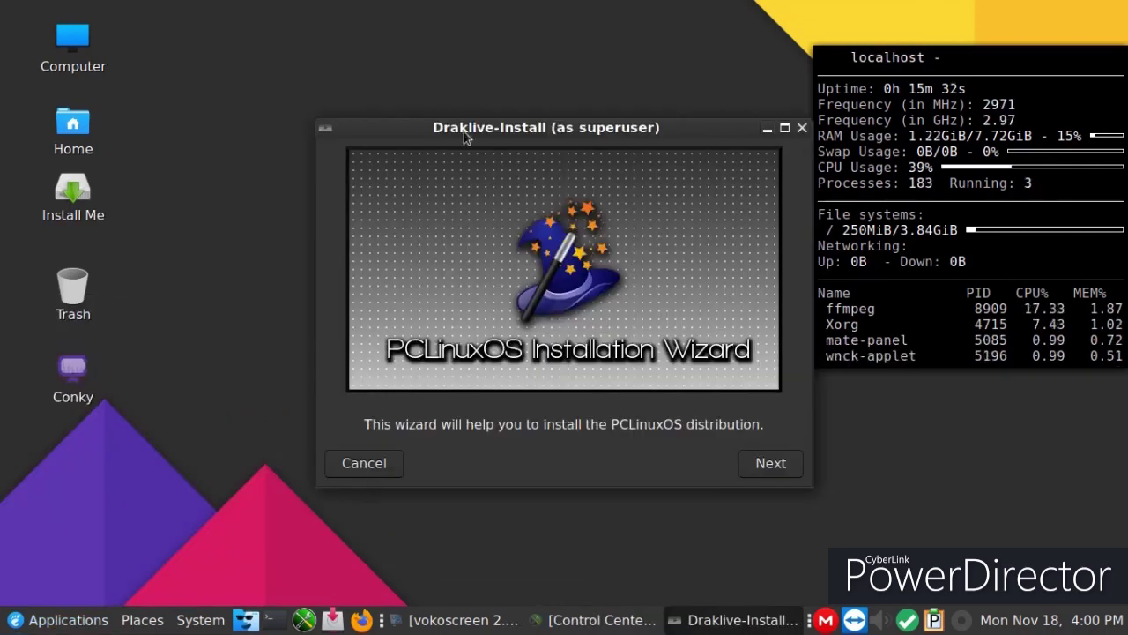
pyautogui.click(776, 465)
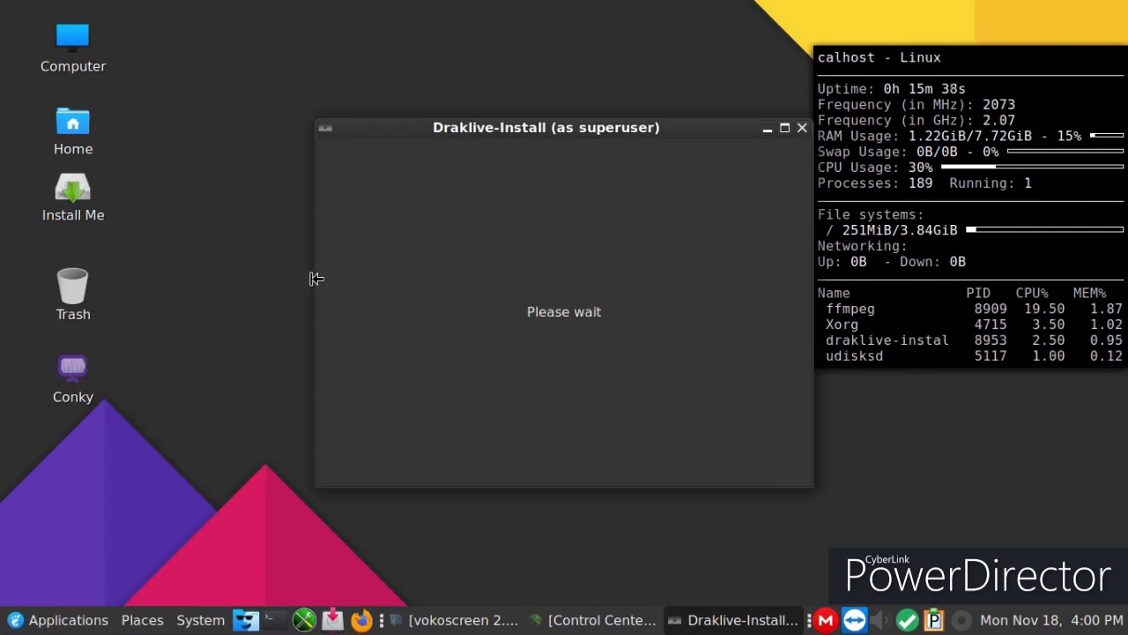
# Delete the Conky icon from the desktop while the installer computes the Windows partition size.
pyautogui.rightClick(79, 377)
pyautogui.click(105, 452)
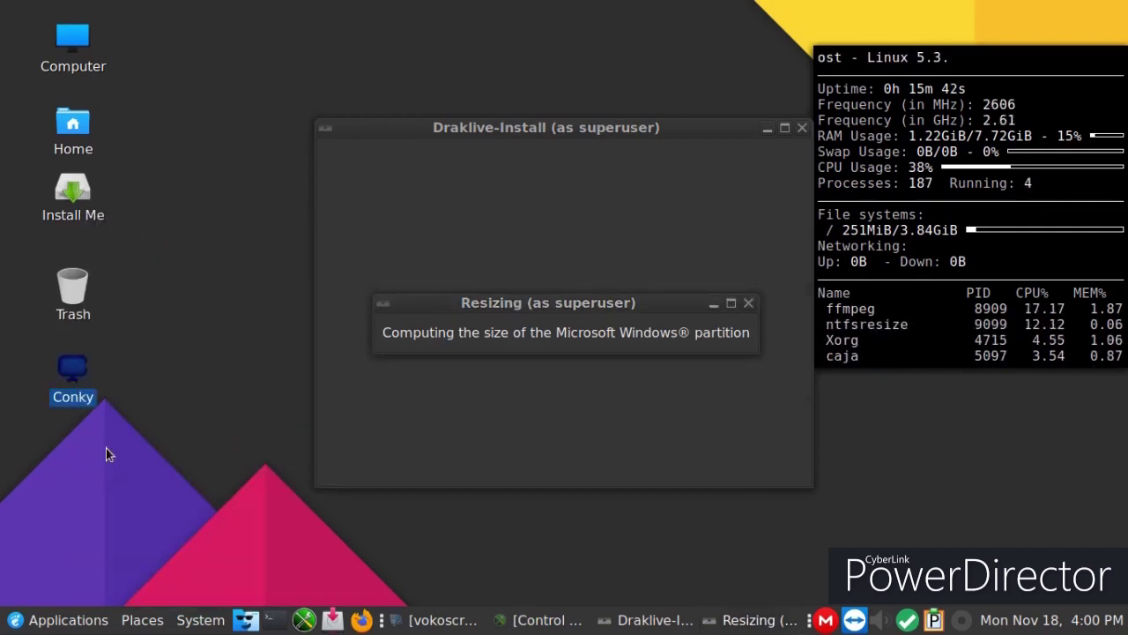
pyautogui.click(581, 384)
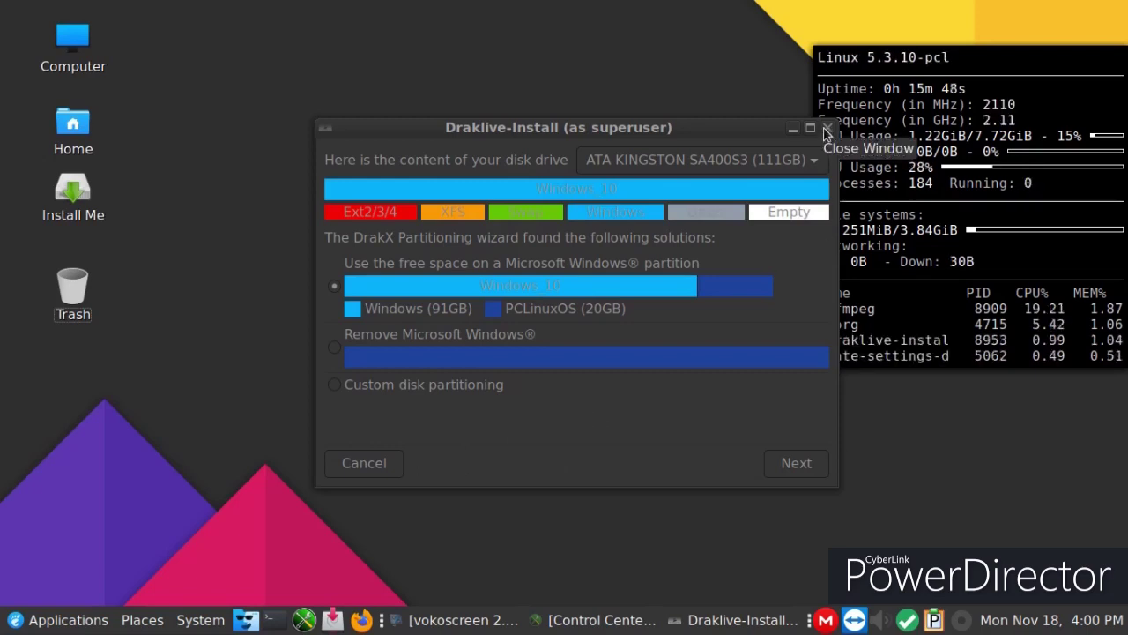
# Close the Draklive-Install wizard at its partitioning choices and confirm quitting the installation.
pyautogui.click(826, 130)
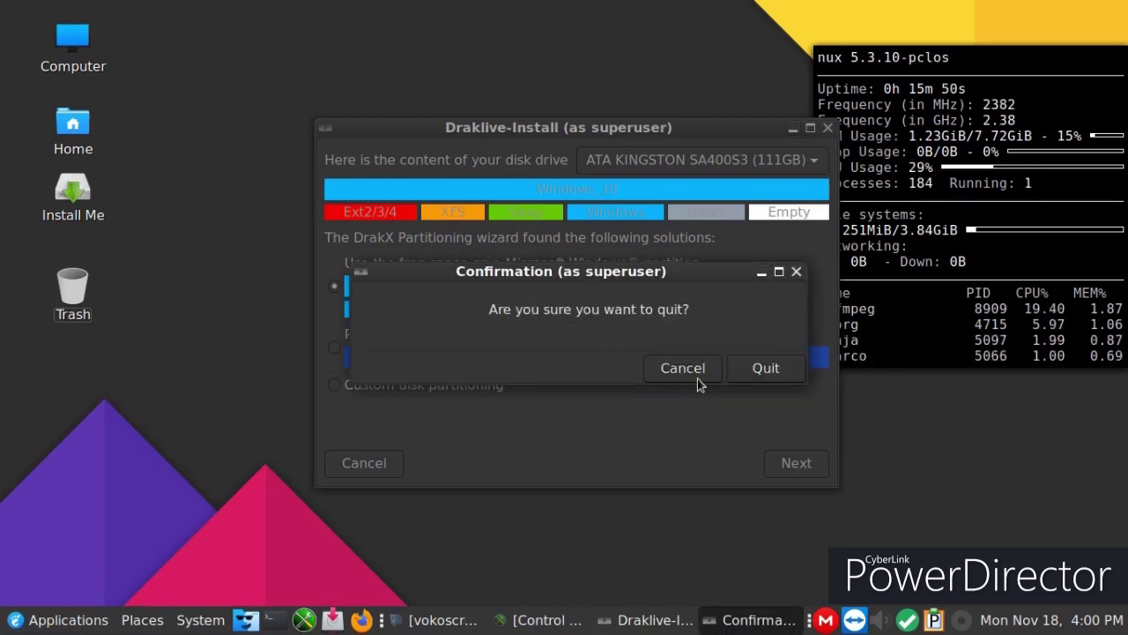
pyautogui.click(744, 374)
pyautogui.click(16, 627)
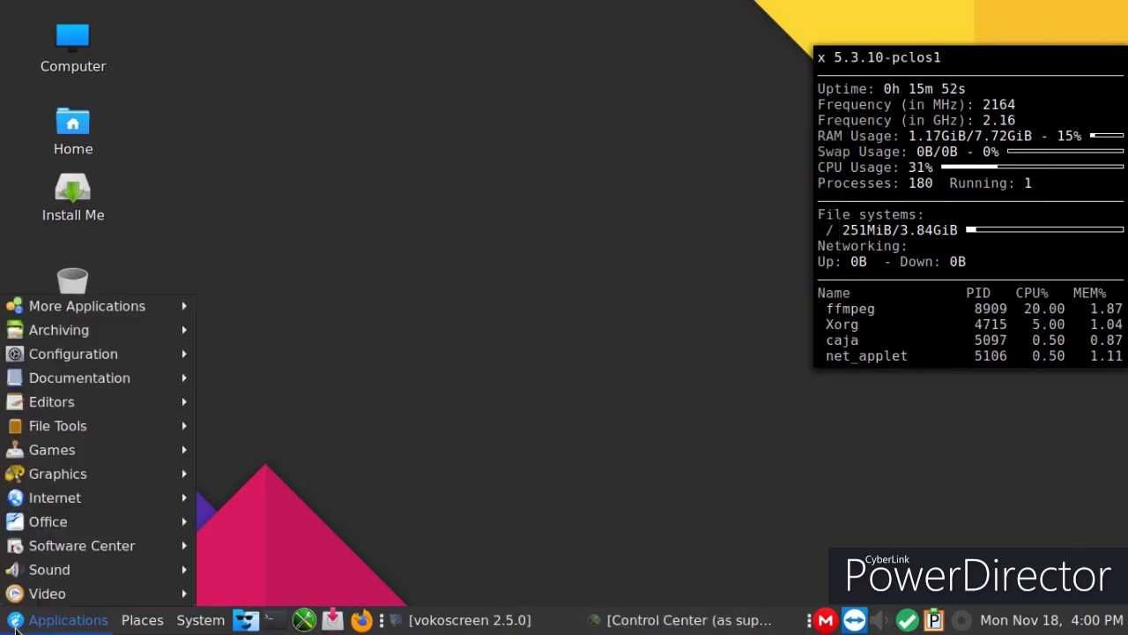
pyautogui.click(454, 190)
# Open the desktop background settings and review the available backgrounds, font settings, interface options and themes.
pyautogui.rightClick(414, 180)
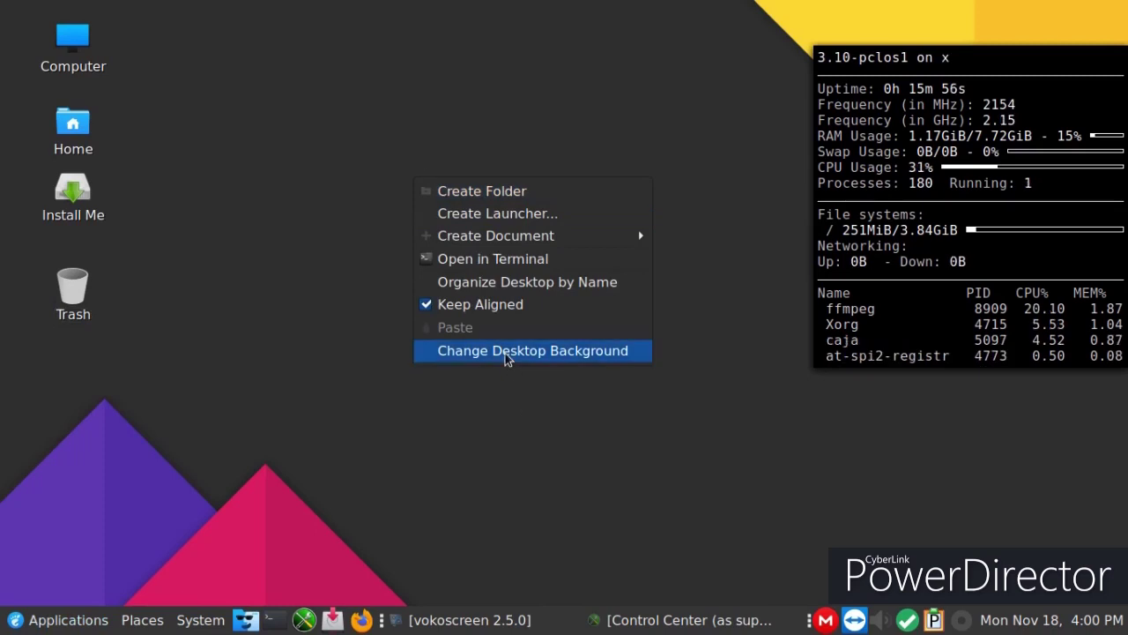
pyautogui.click(506, 351)
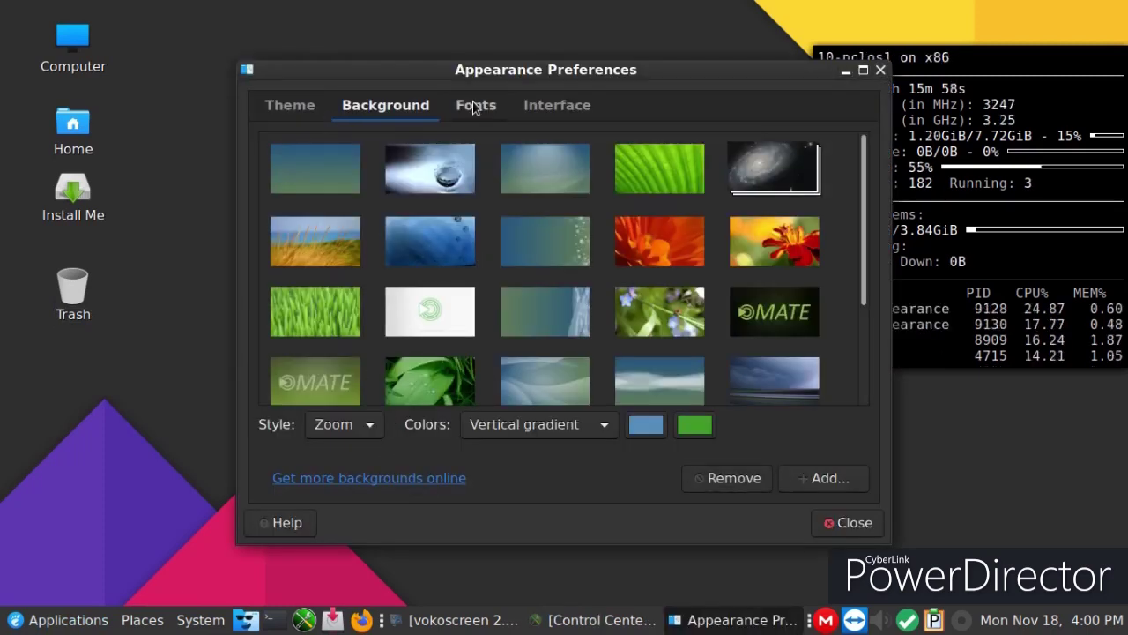
pyautogui.click(474, 107)
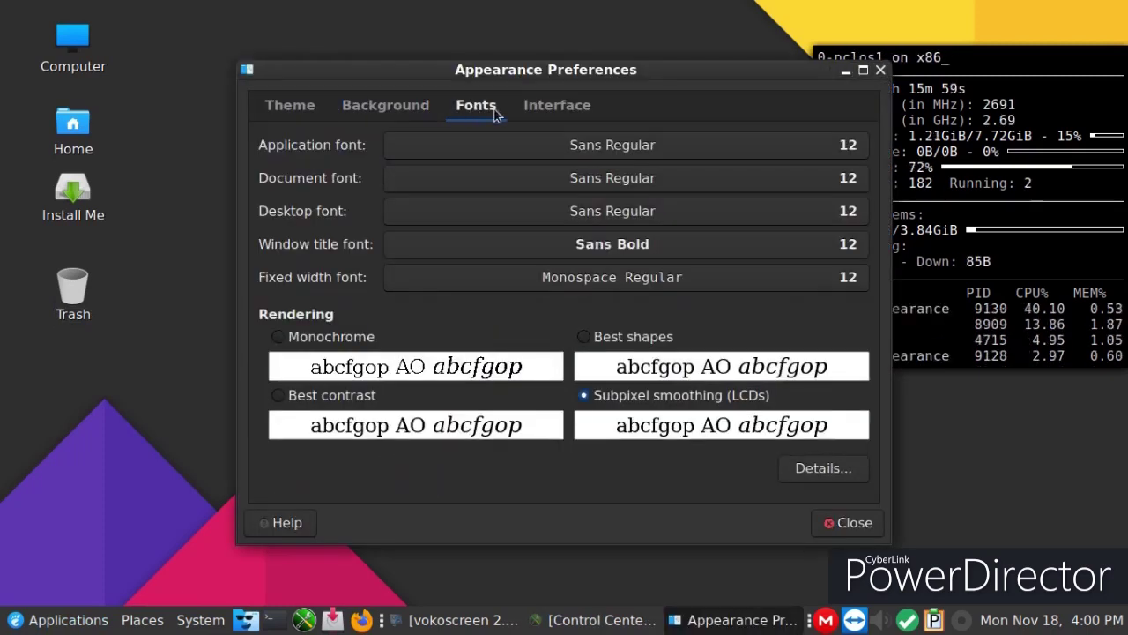
pyautogui.click(555, 108)
pyautogui.click(285, 112)
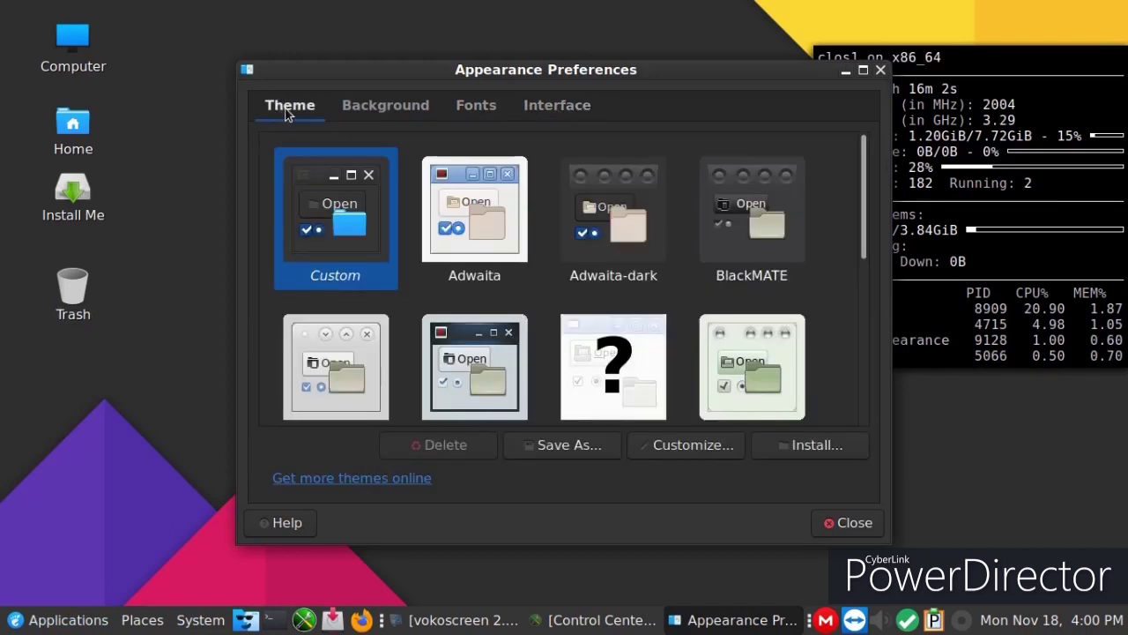
pyautogui.scroll(-5, 707, 335)
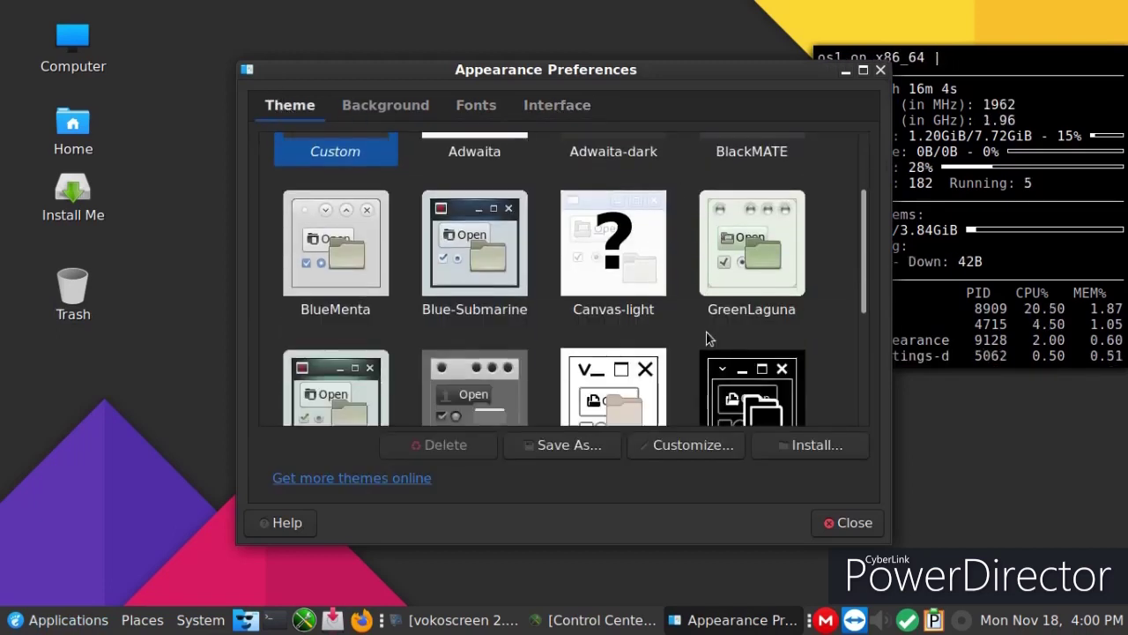
# Customize the current theme to use the Flat-Grey icons, check the applications list, and close Appearance Preferences.
pyautogui.click(685, 446)
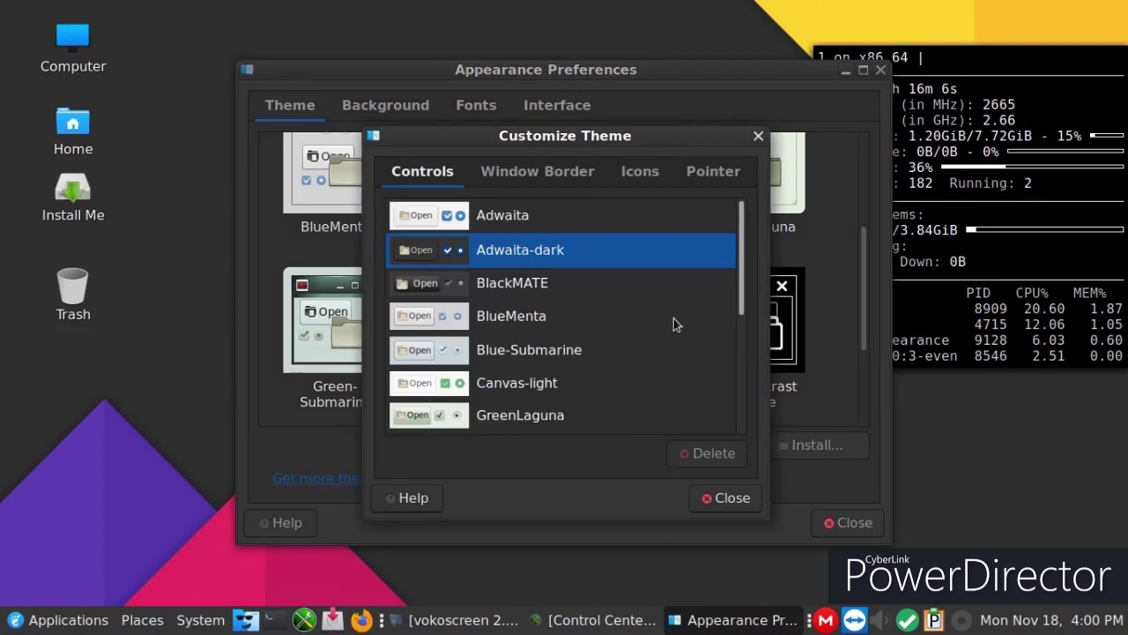
pyautogui.click(538, 171)
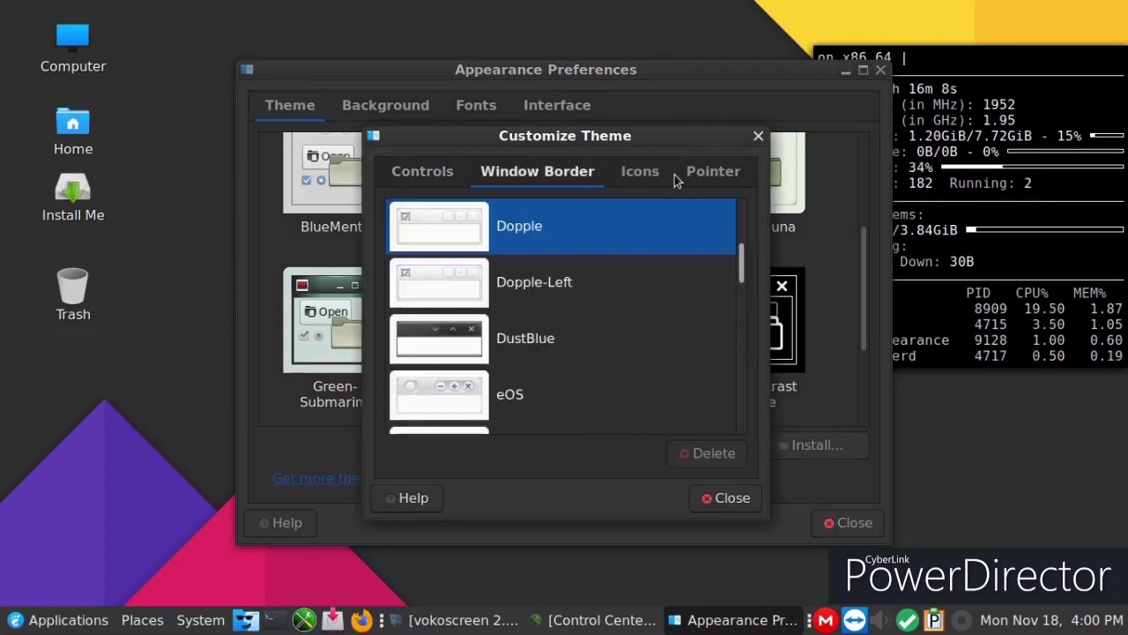
pyautogui.click(641, 173)
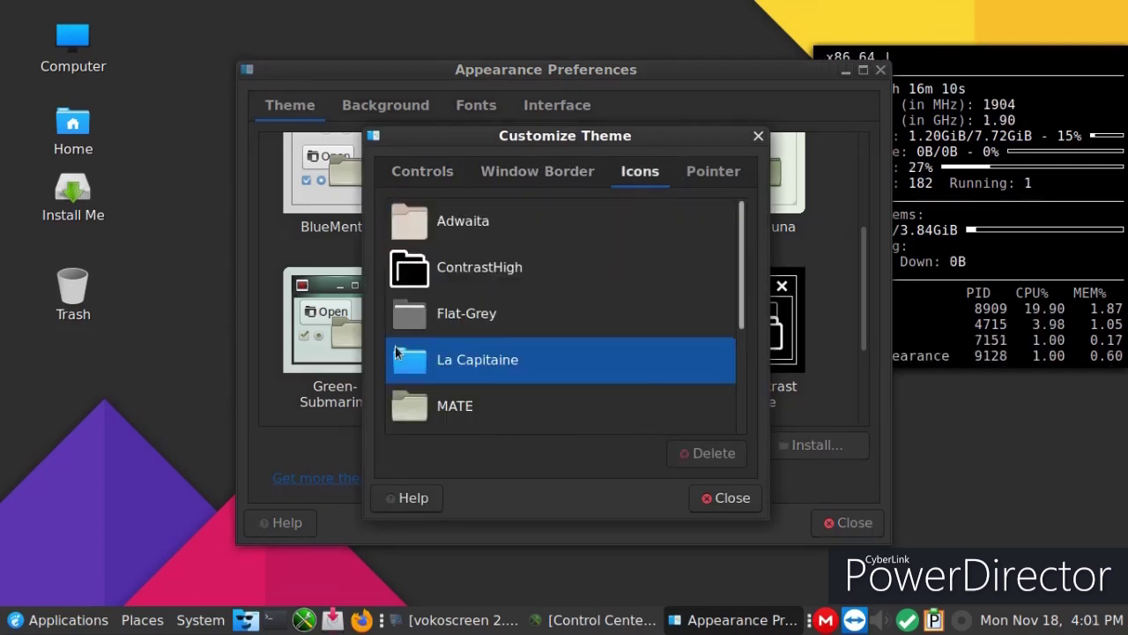
pyautogui.click(435, 315)
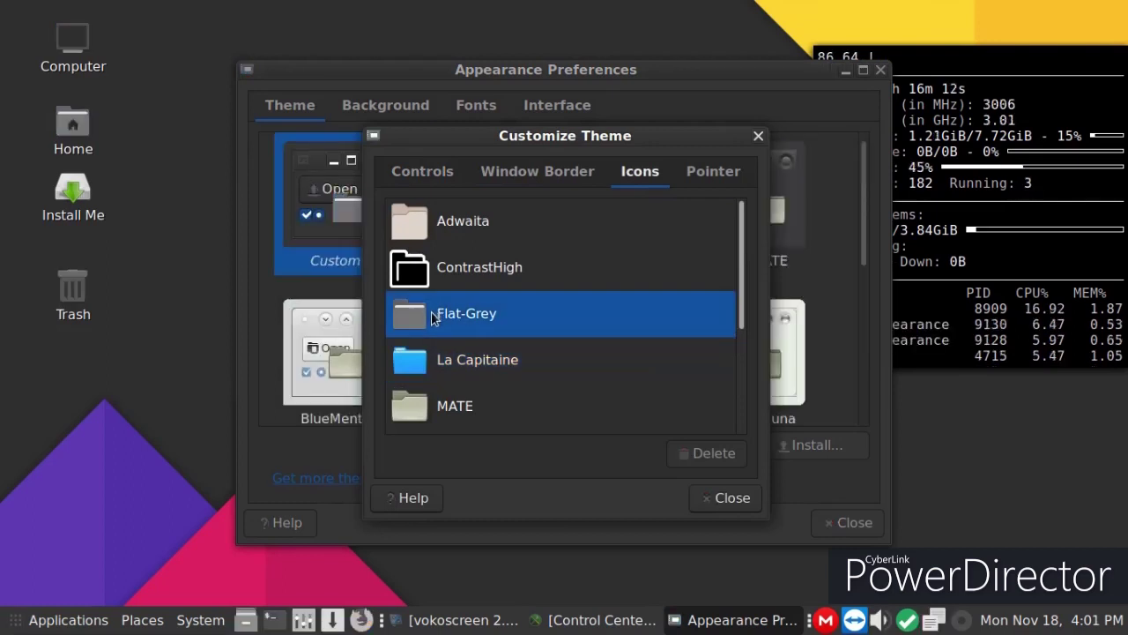
pyautogui.click(67, 620)
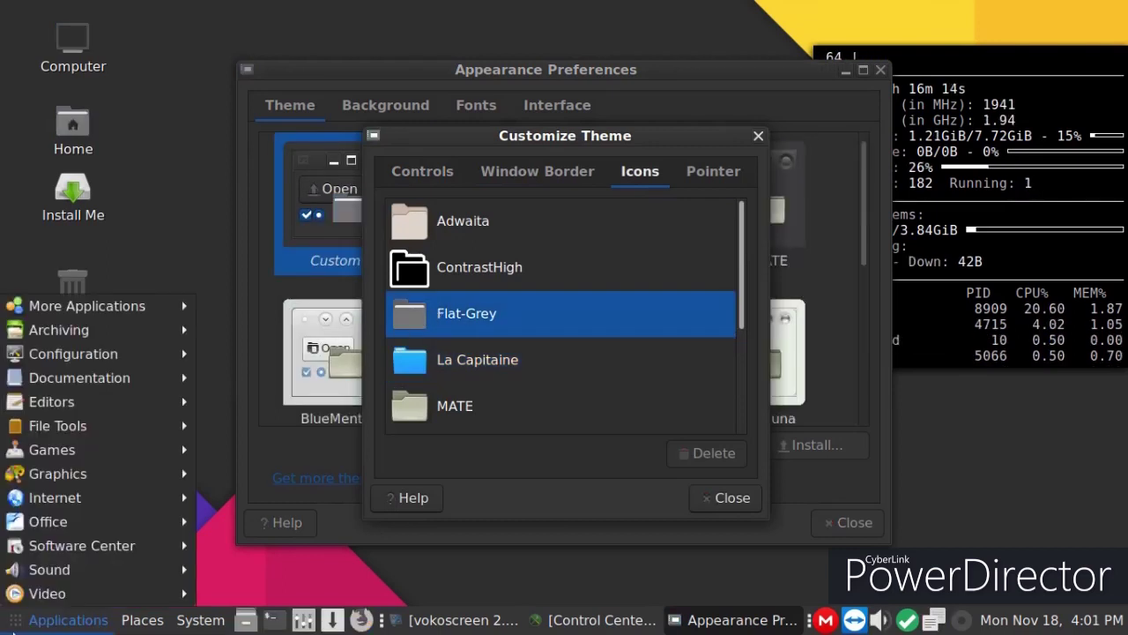
pyautogui.click(169, 229)
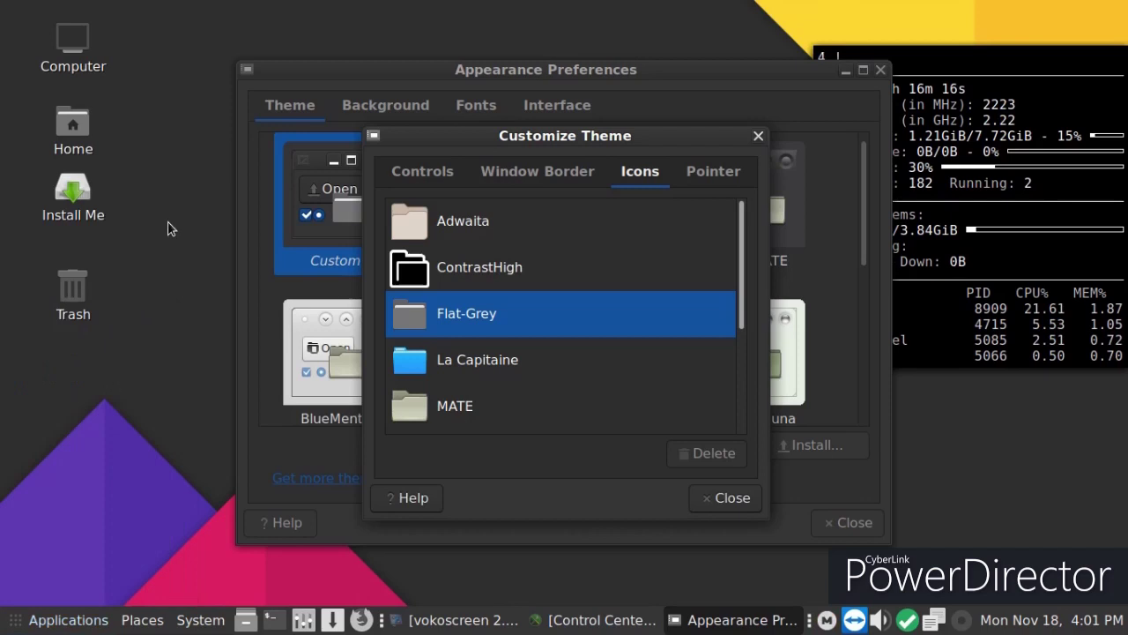
pyautogui.click(732, 498)
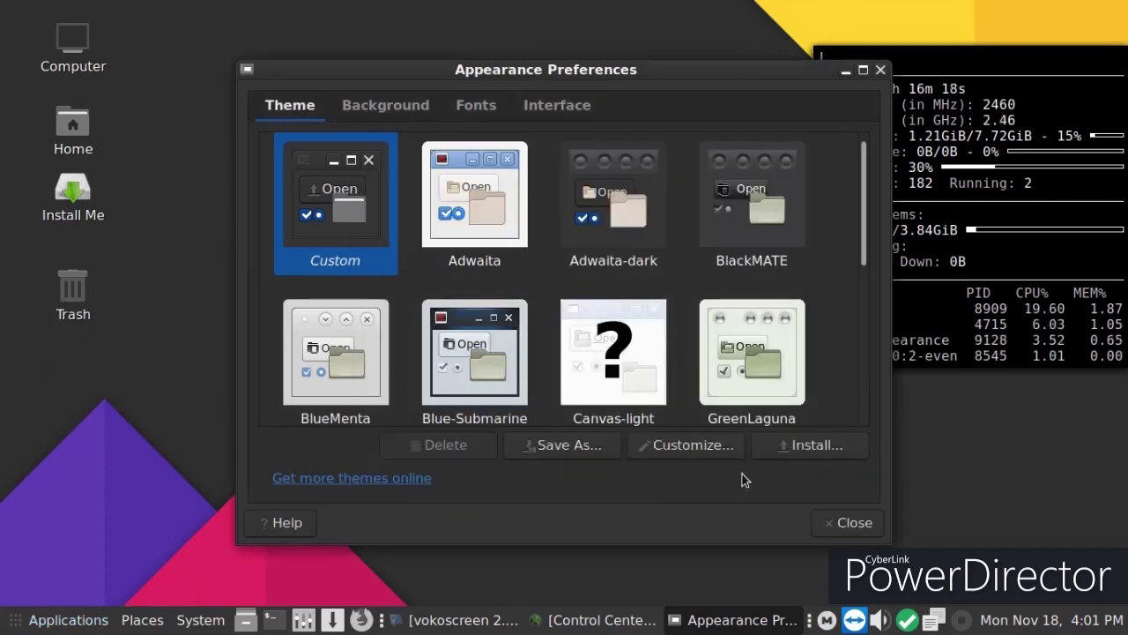
pyautogui.click(842, 523)
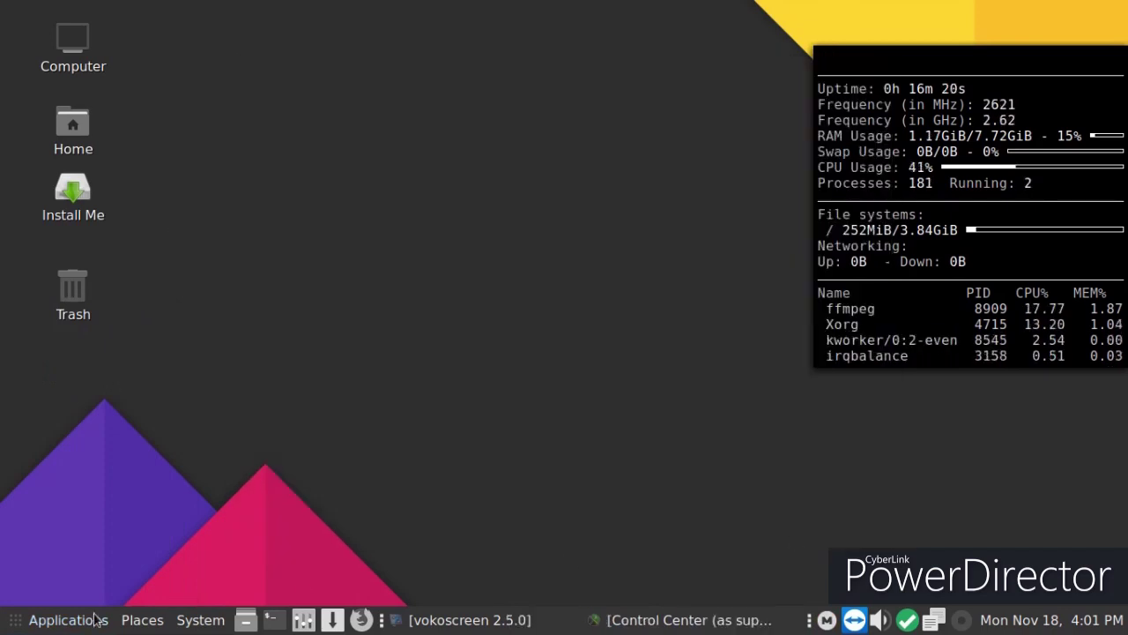
# Launch Spotify from the Sound category, view its start screen, and close it.
pyautogui.click(13, 620)
pyautogui.moveTo(89, 574)
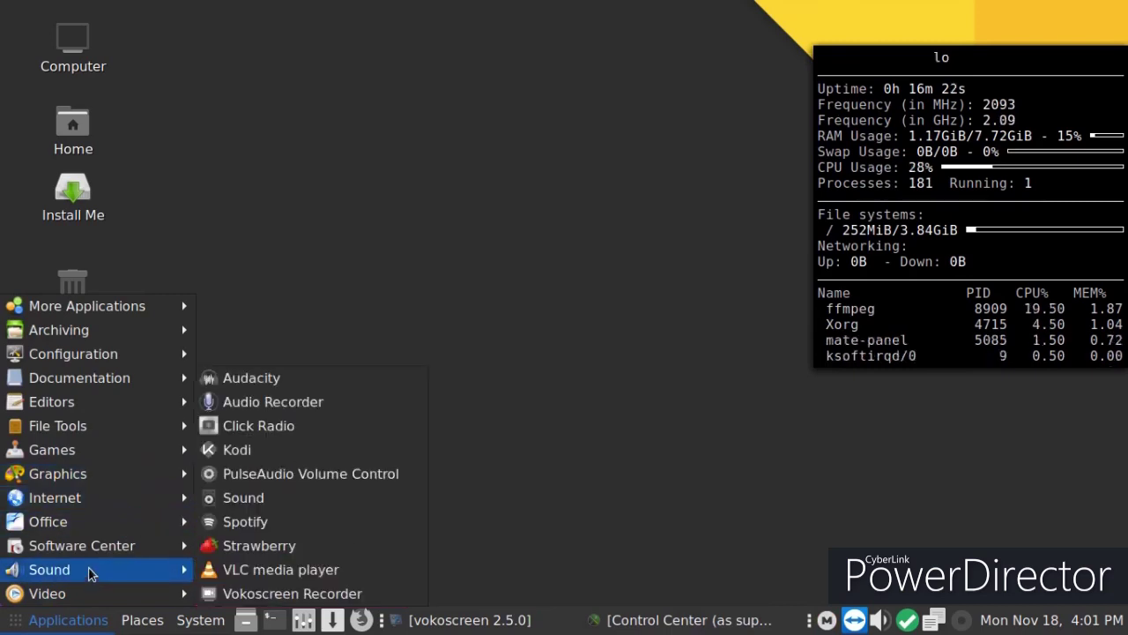
pyautogui.click(323, 527)
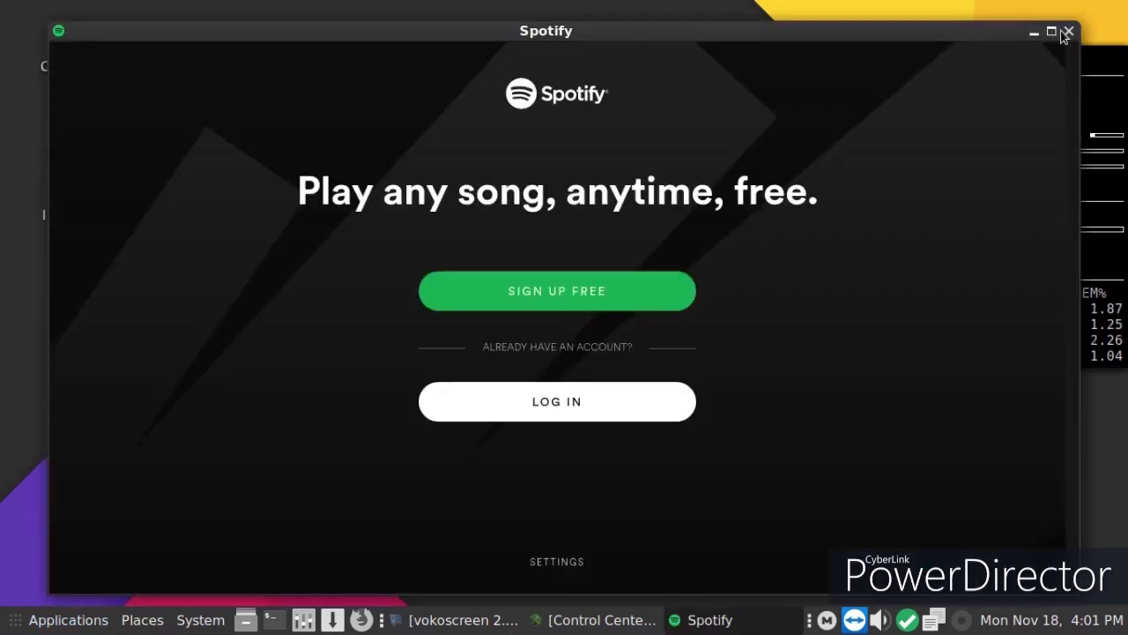
pyautogui.click(1067, 33)
# Restore the PCLinuxOS Control Center, view its Boot configuration options, and close it.
pyautogui.click(616, 622)
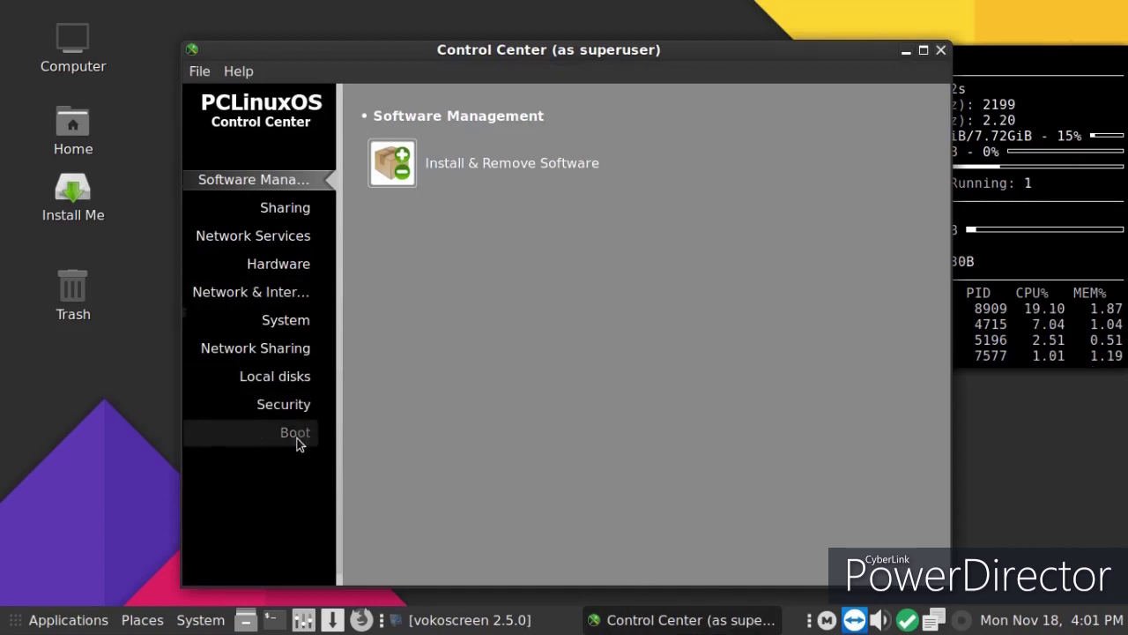
pyautogui.click(297, 442)
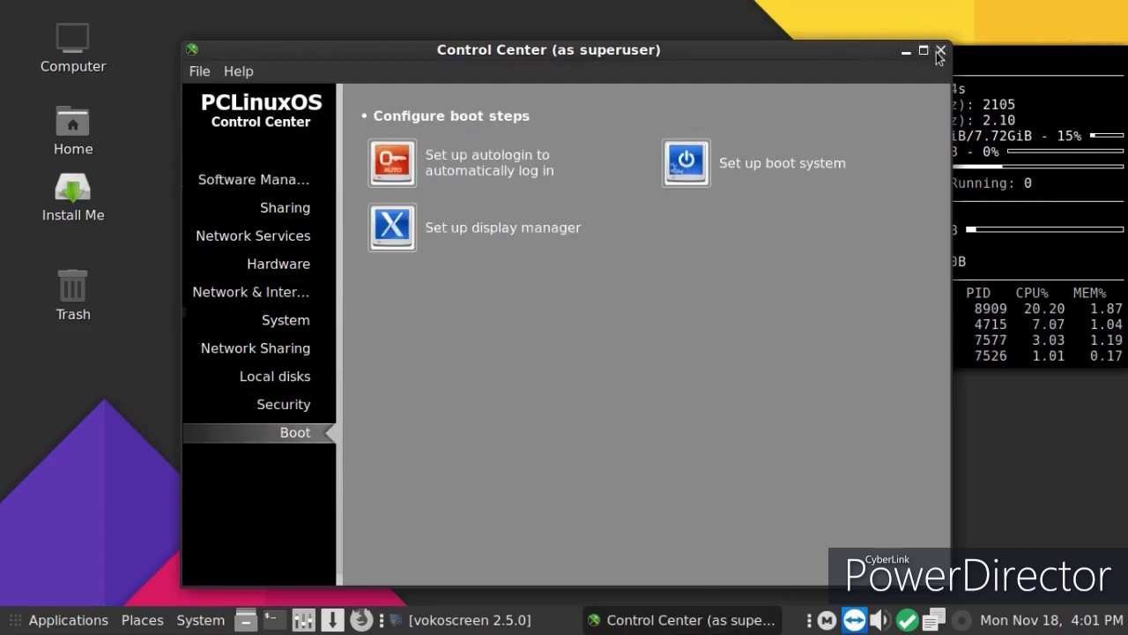
pyautogui.click(939, 51)
# Restore and minimize vokoscreen, then view the About MATE Desktop Environment information and close it.
pyautogui.click(465, 617)
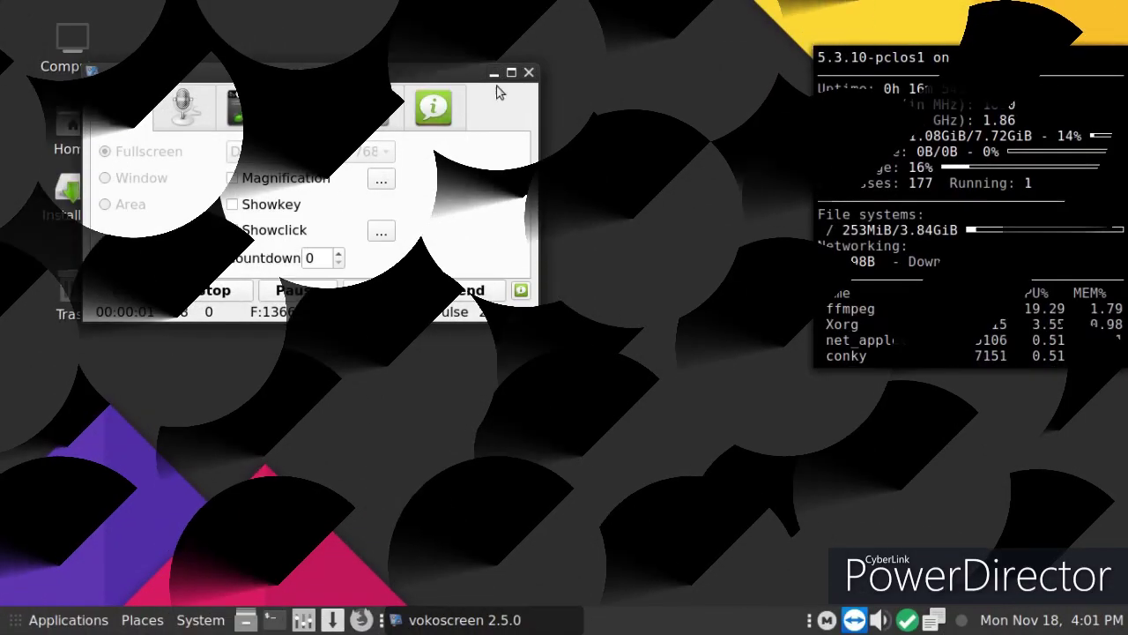
pyautogui.click(494, 74)
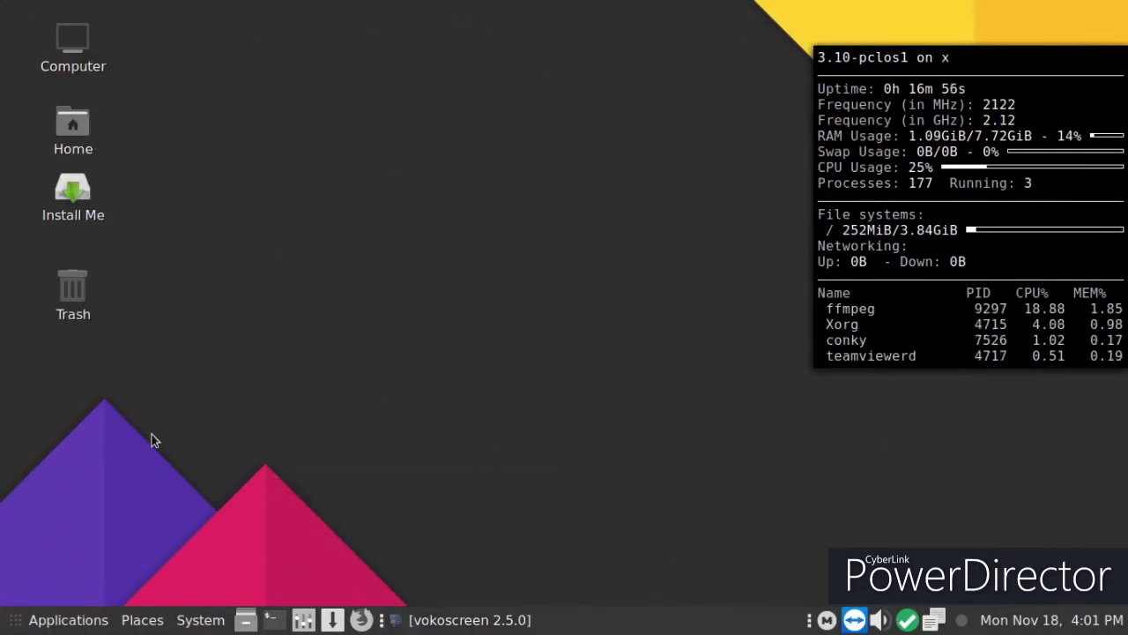
pyautogui.click(145, 622)
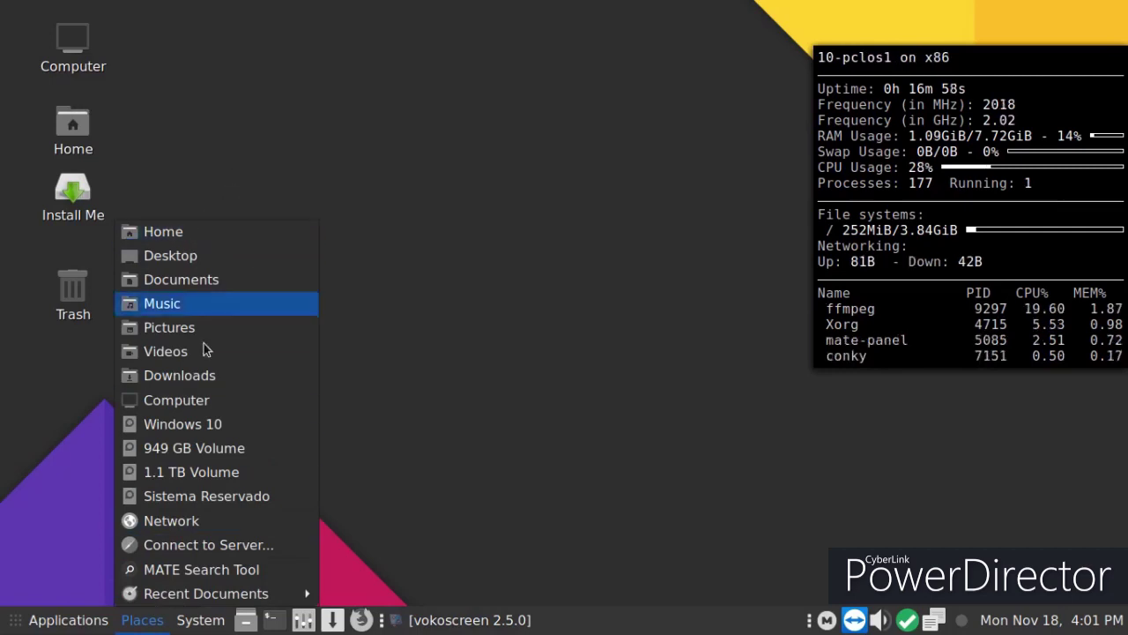
pyautogui.moveTo(198, 621)
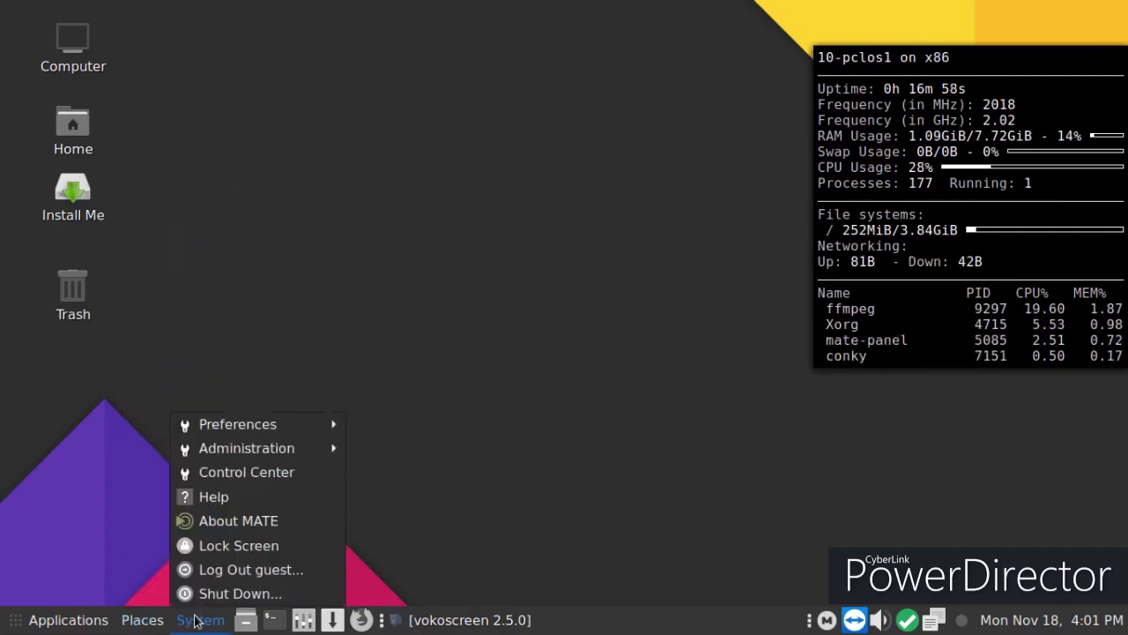
pyautogui.click(242, 525)
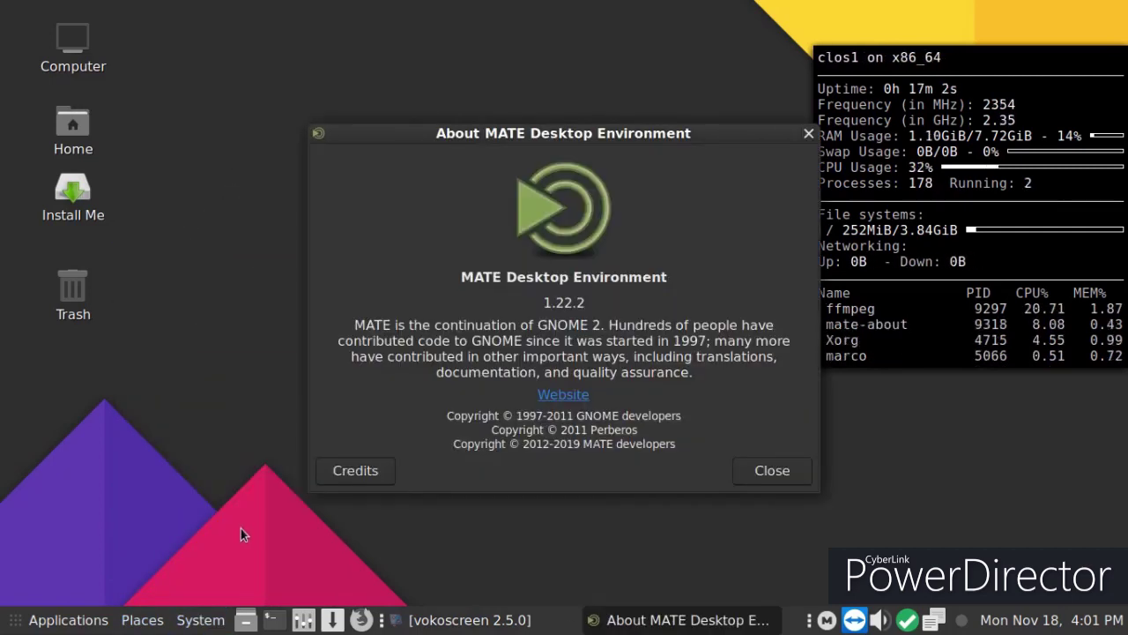
pyautogui.click(809, 134)
# Open the MATE Control Center, launch MyLiveUSB V.3 from Look and Feel, and agree to continue as root.
pyautogui.click(173, 627)
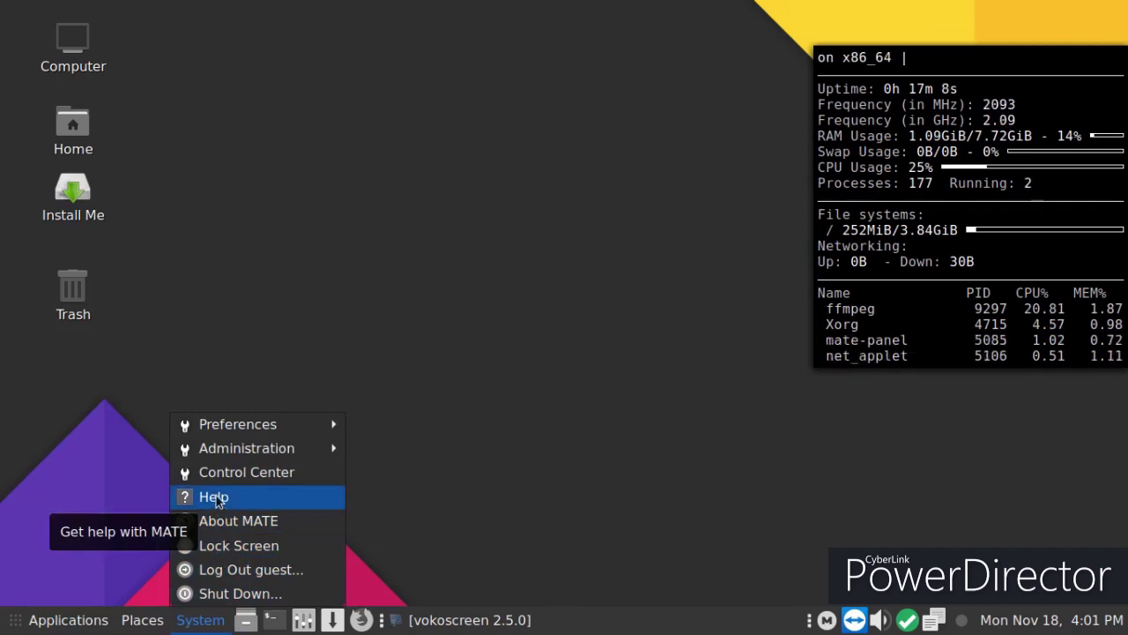
pyautogui.moveTo(217, 457)
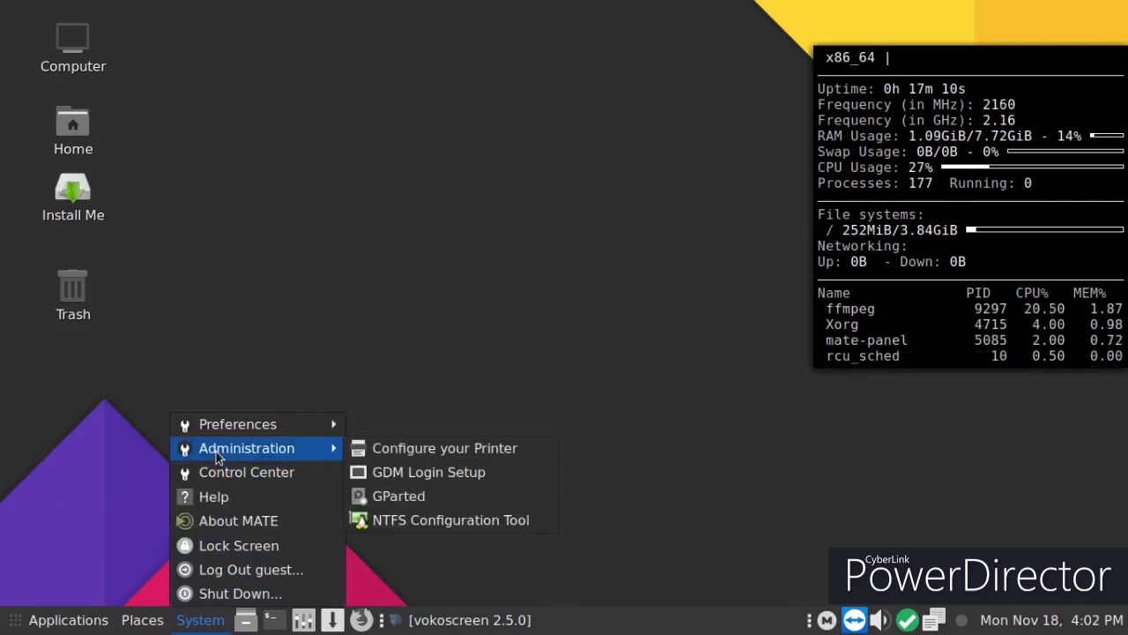
pyautogui.moveTo(221, 432)
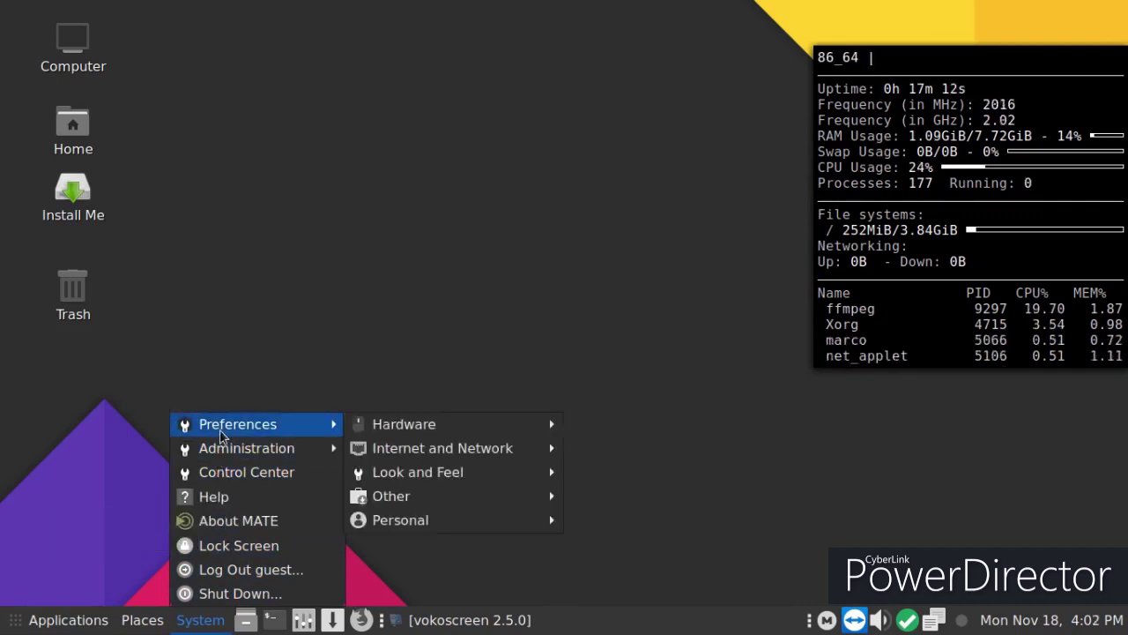
pyautogui.moveTo(491, 438)
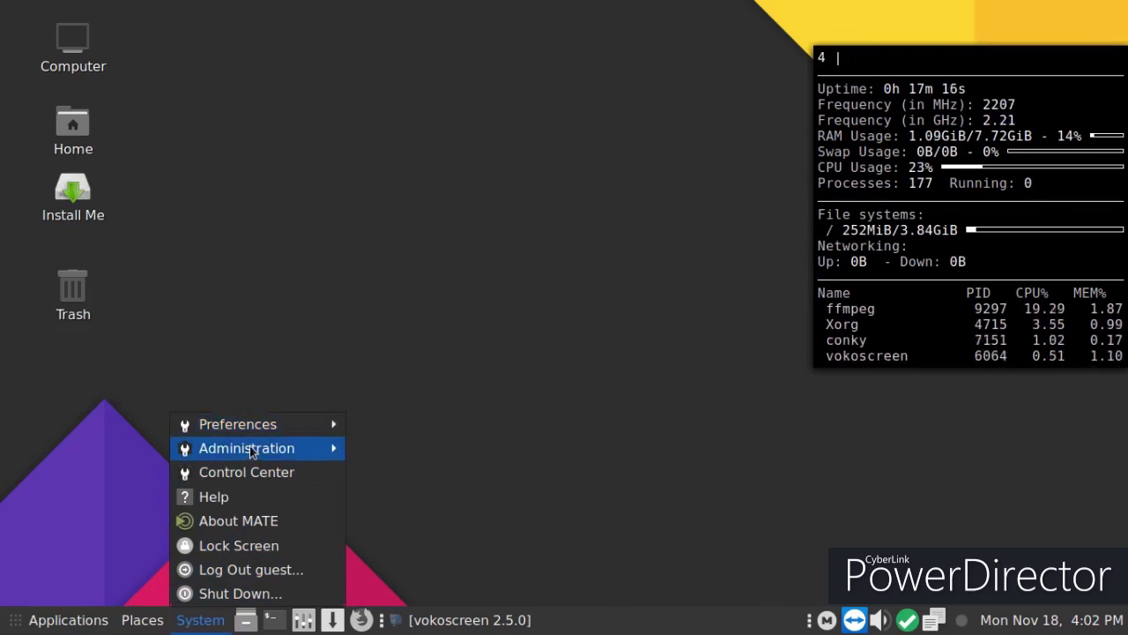
pyautogui.moveTo(250, 449)
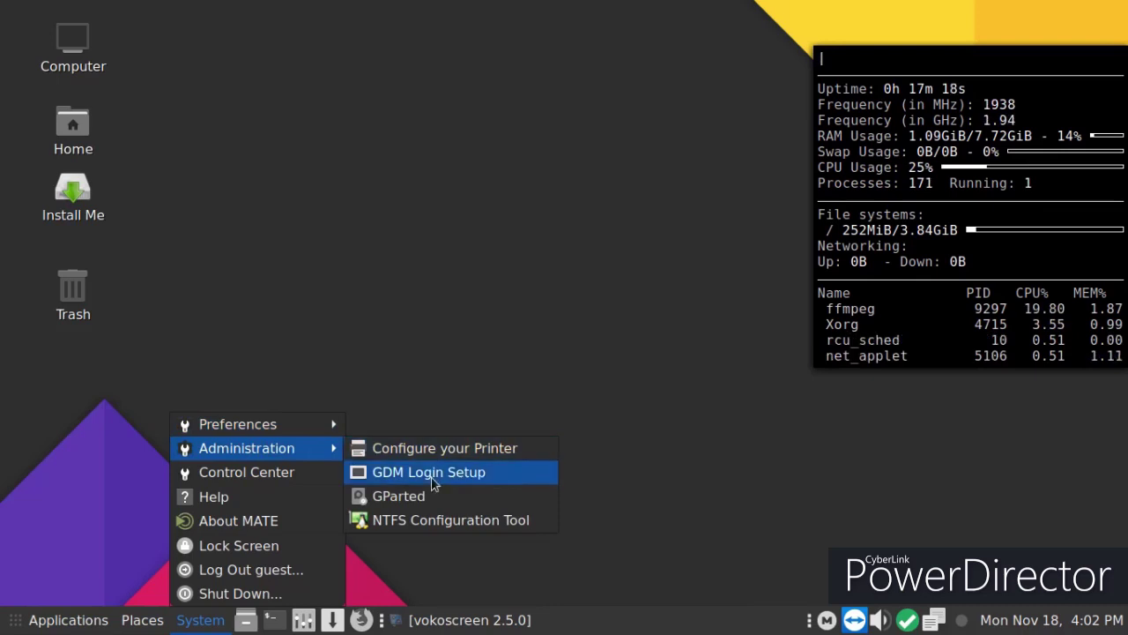
pyautogui.click(307, 471)
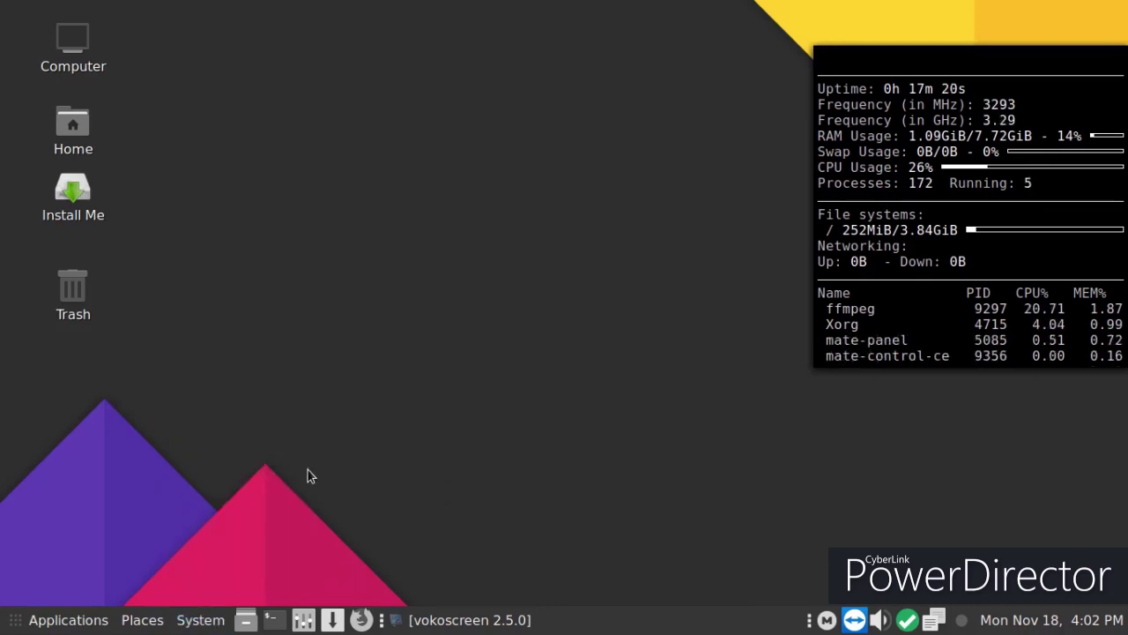
pyautogui.scroll(-6, 615, 362)
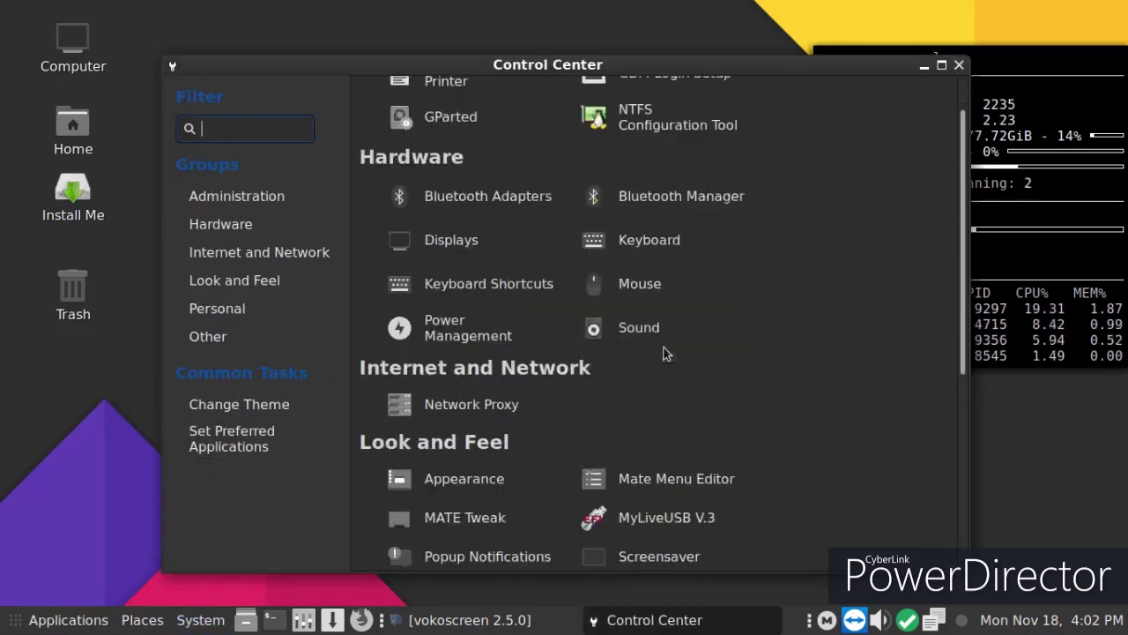
pyautogui.click(666, 293)
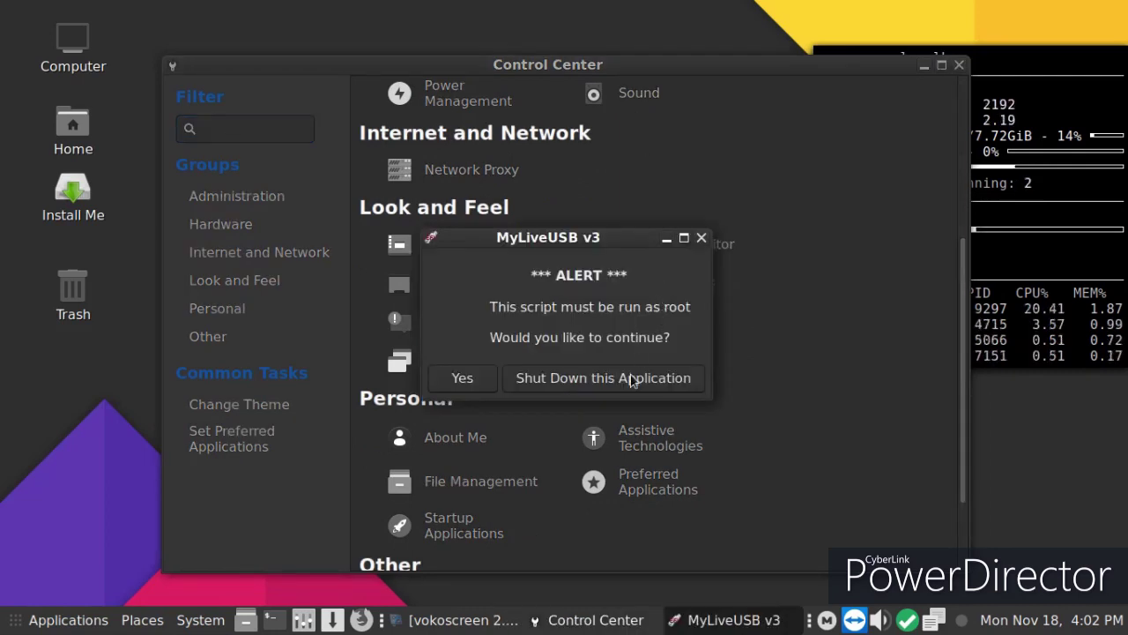
pyautogui.click(447, 369)
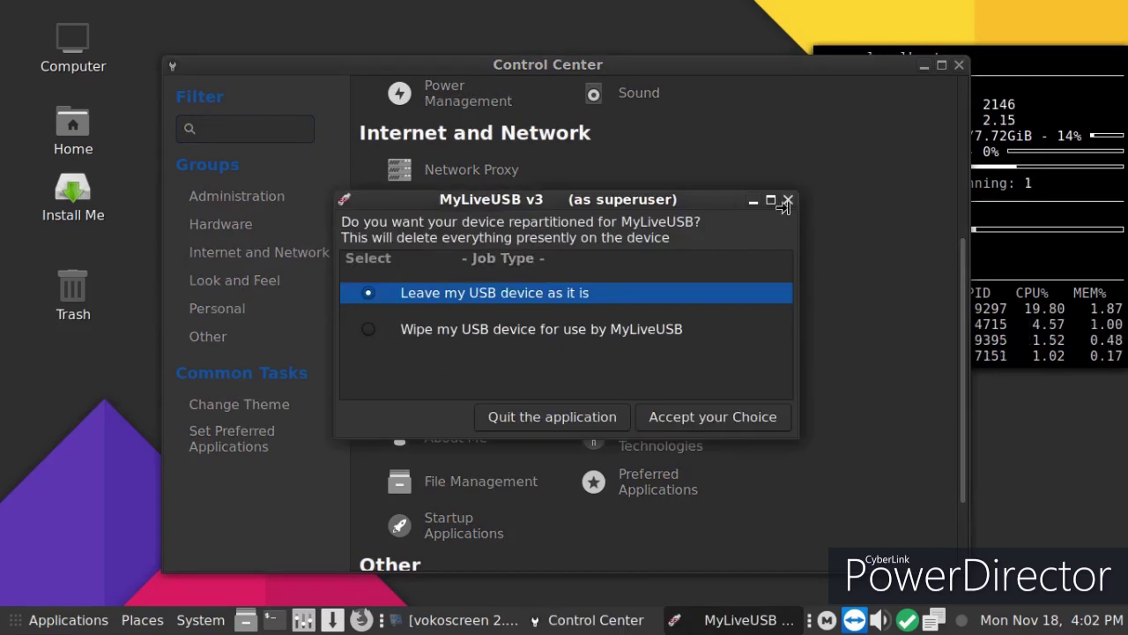
# Close the MyLiveUSB v3 repartitioning and device detection dialogs and quit the application without preparing a USB device.
pyautogui.click(788, 201)
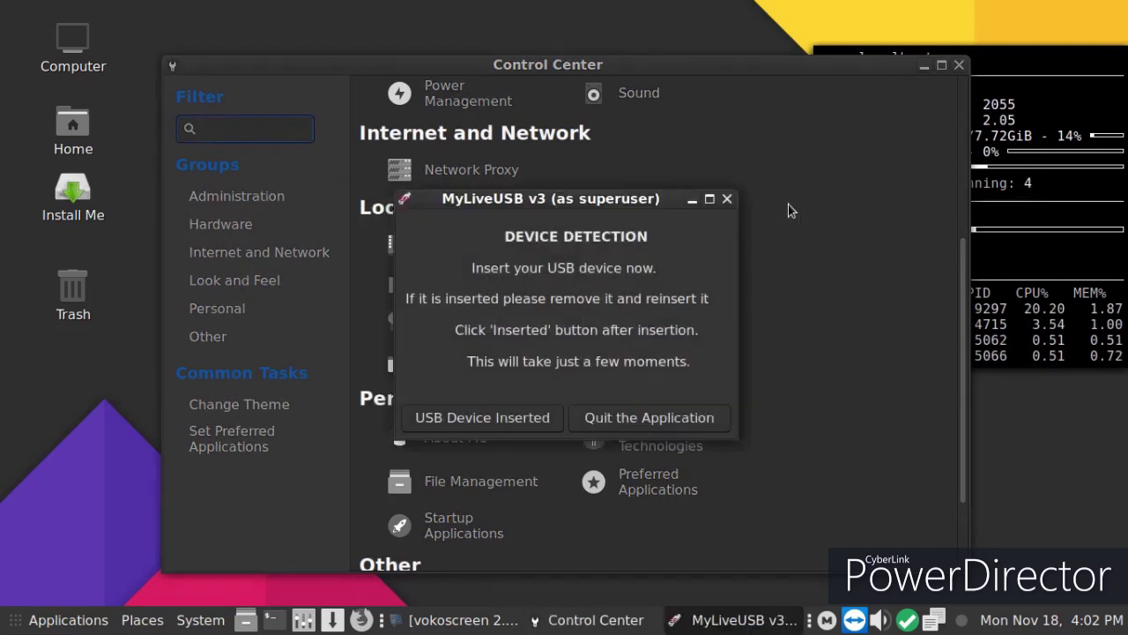
pyautogui.click(727, 200)
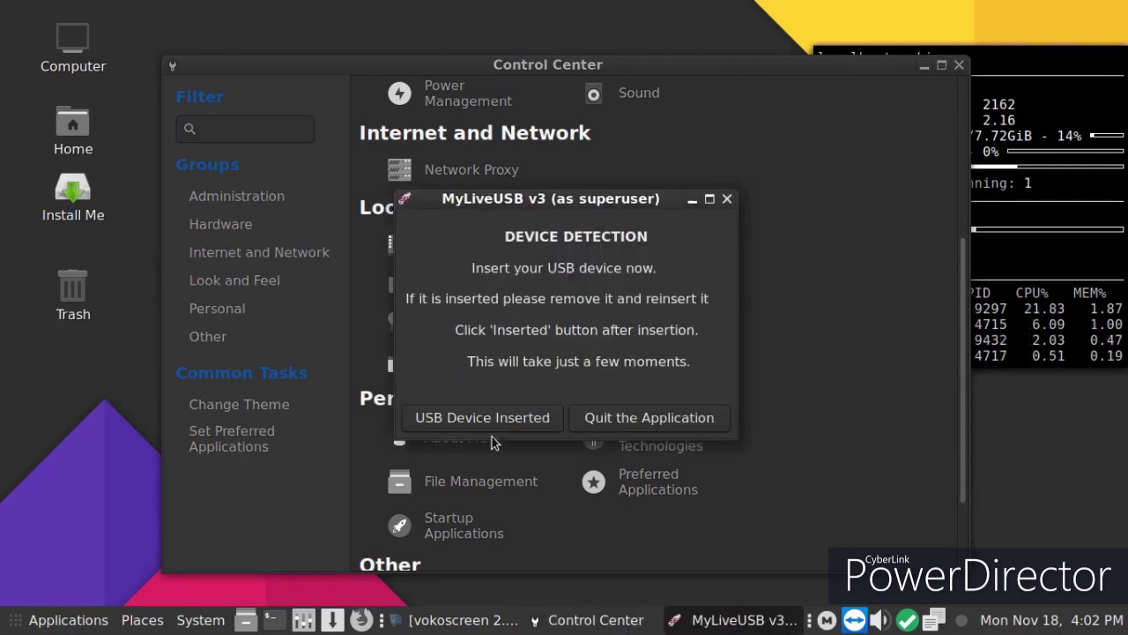
pyautogui.click(727, 199)
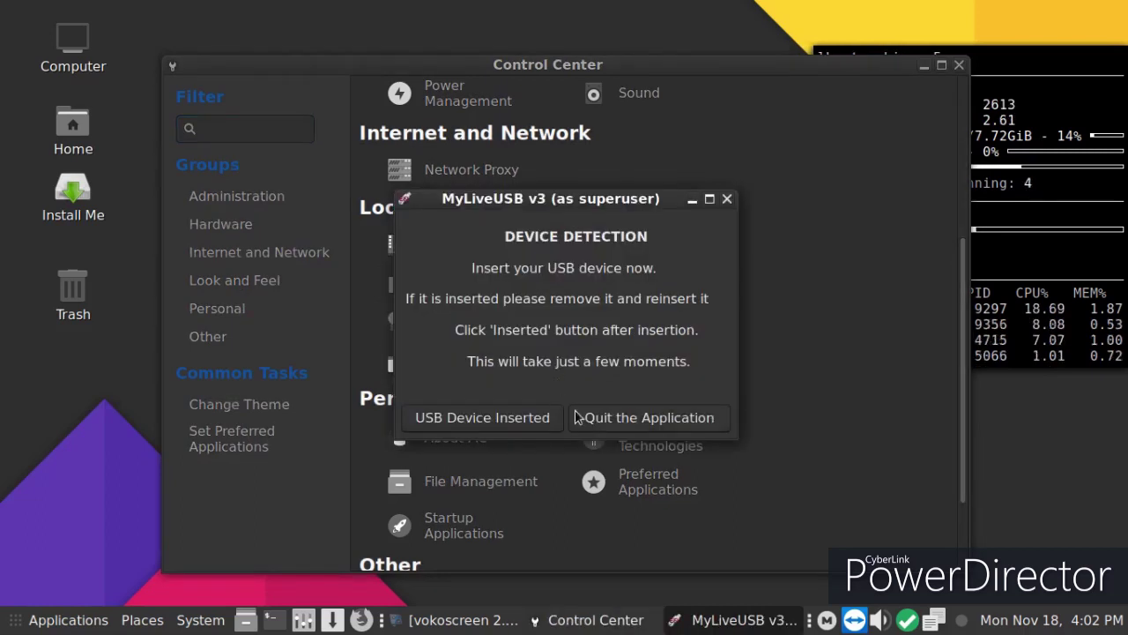
pyautogui.click(647, 417)
# Open MATE Tweak from Look and Feel, apply the PCLinuxOS panel layout, and check the Applications menu.
pyautogui.click(410, 286)
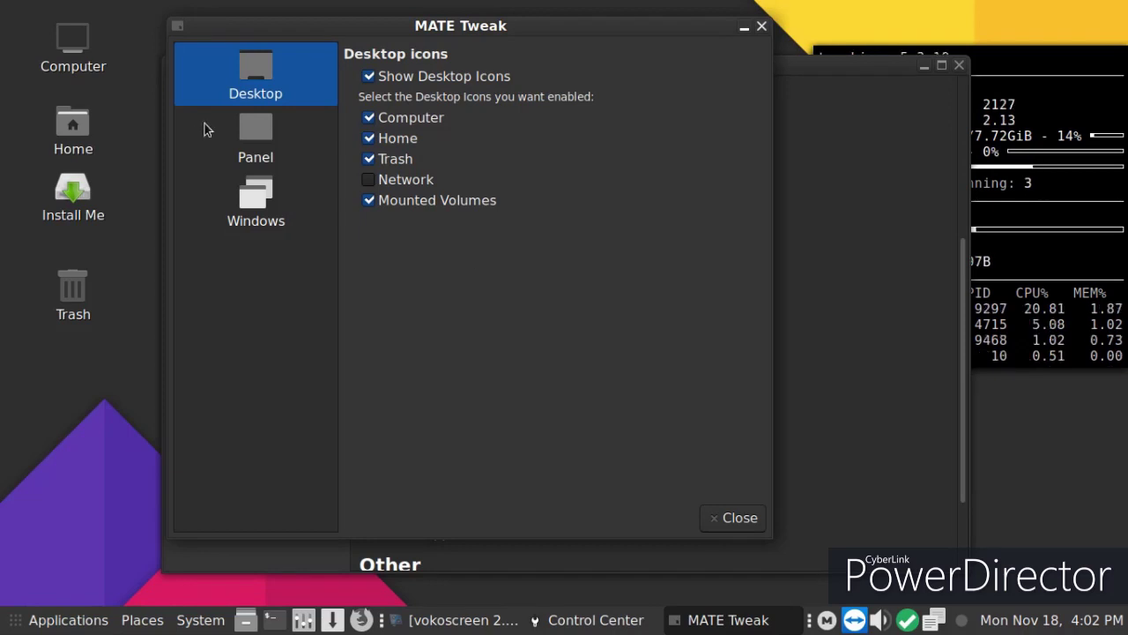
pyautogui.click(249, 137)
pyautogui.click(400, 107)
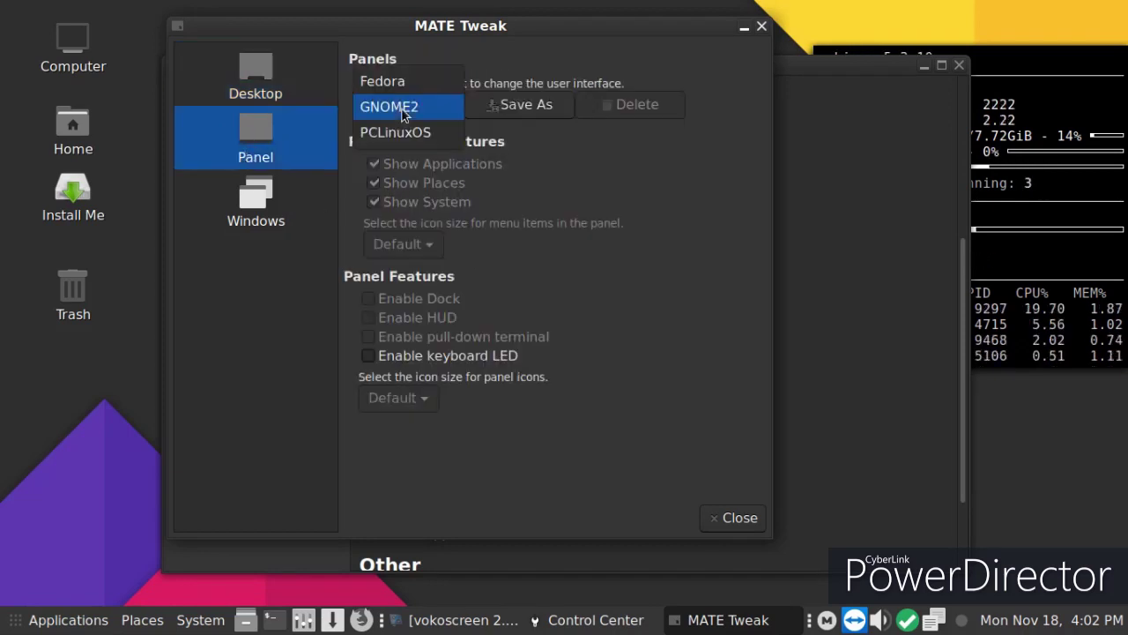
pyautogui.click(400, 132)
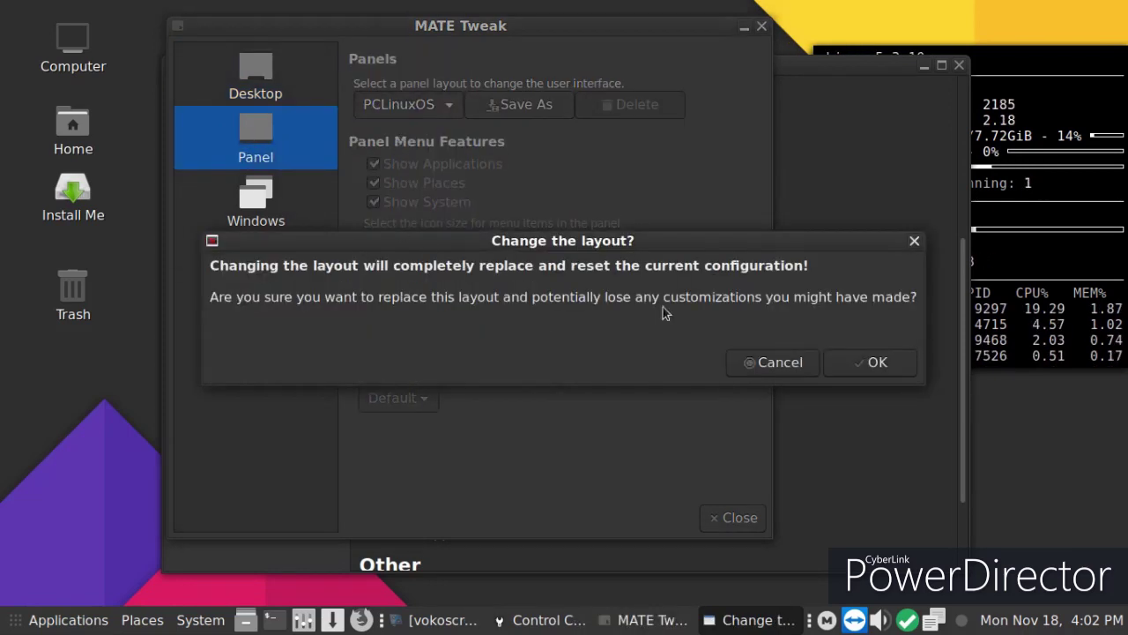
pyautogui.click(868, 363)
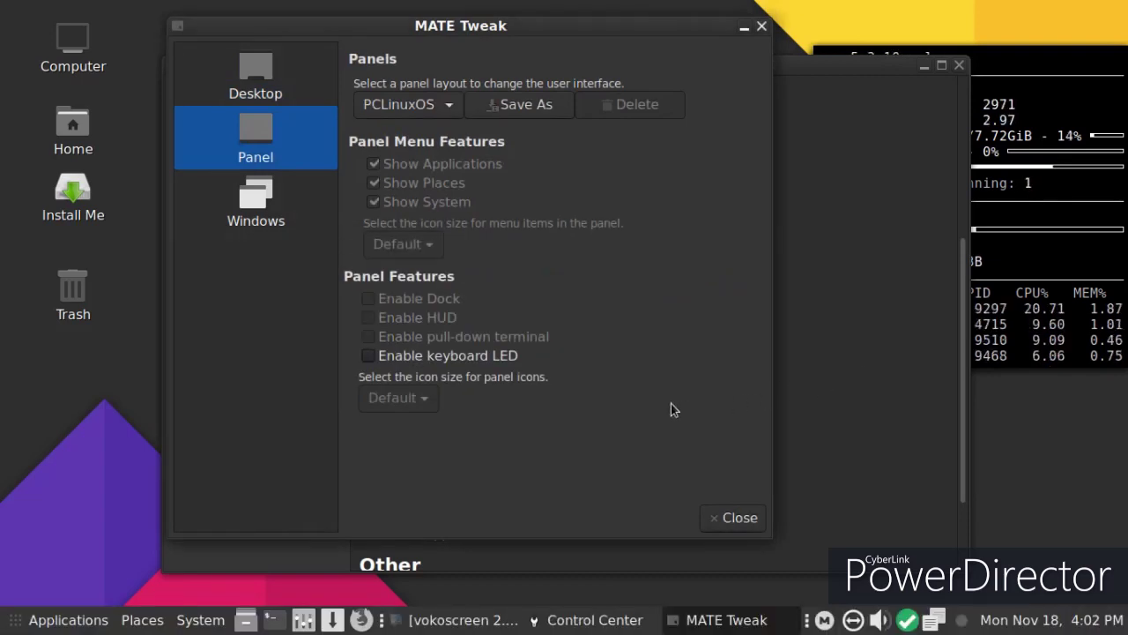
pyautogui.click(19, 627)
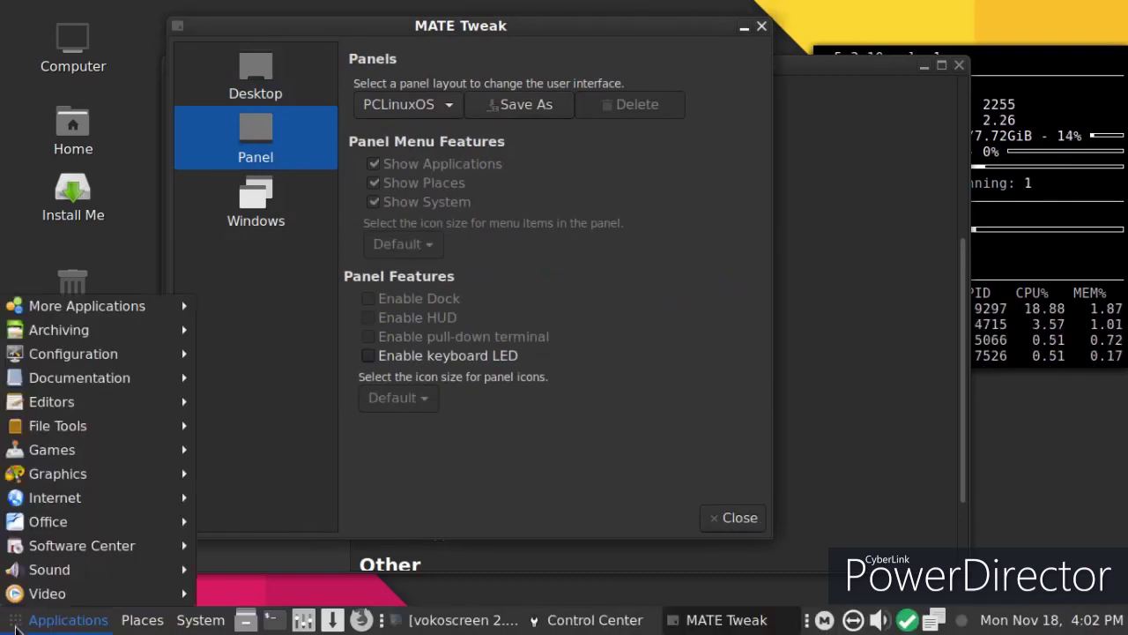
pyautogui.click(5, 232)
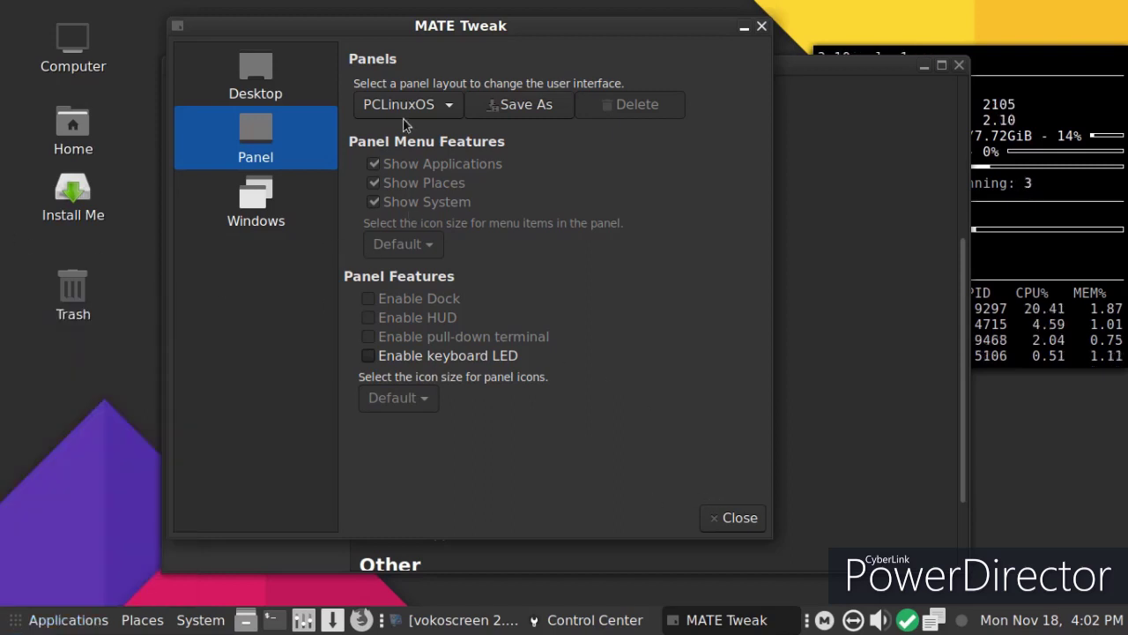
# Change the panel layout to Fedora in MATE Tweak, confirm the replacement, and check the panel's menus.
pyautogui.click(428, 113)
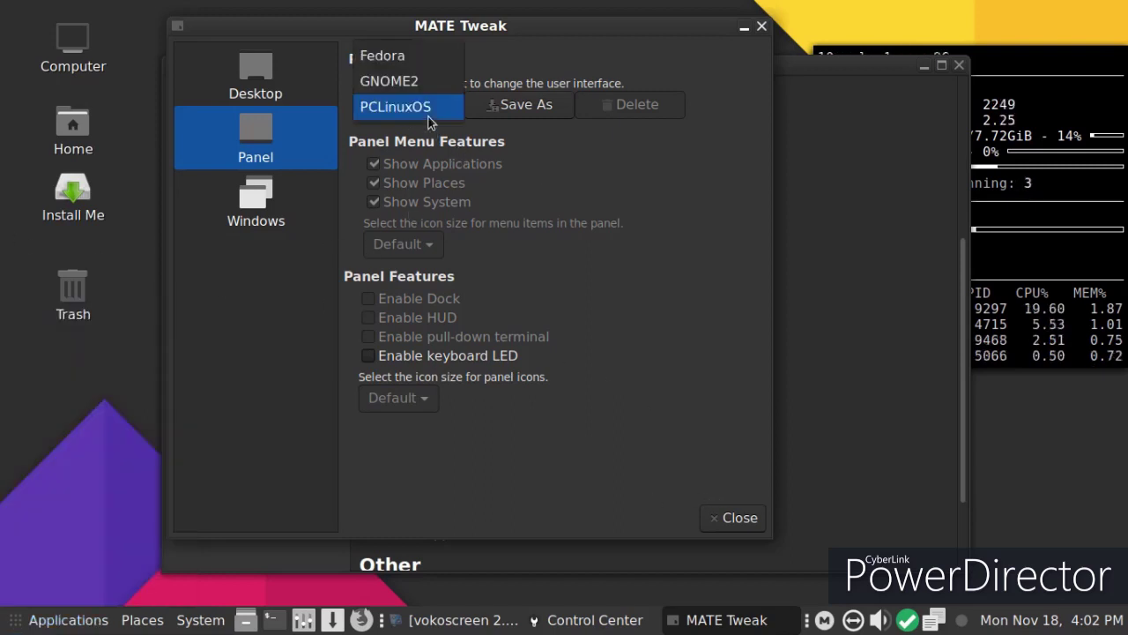
pyautogui.click(393, 54)
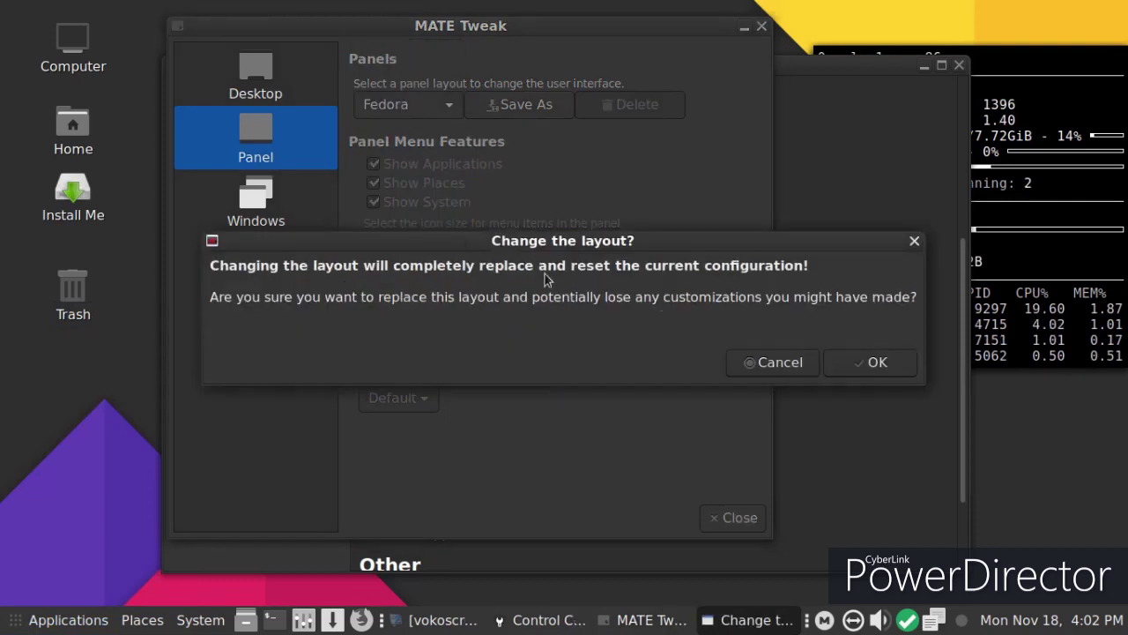
pyautogui.click(876, 369)
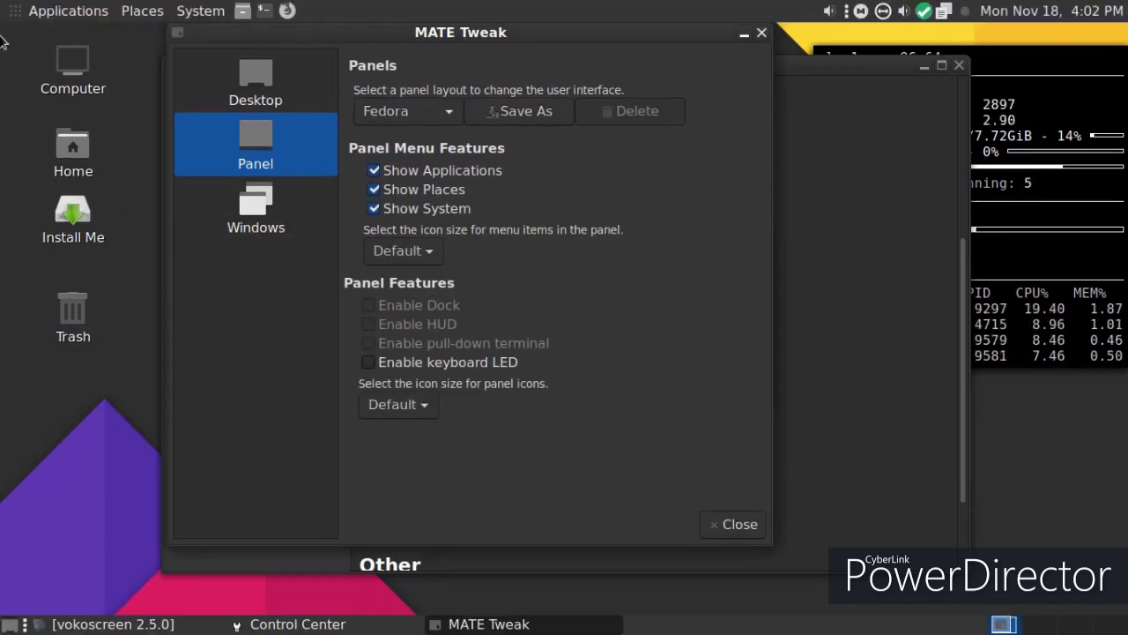
pyautogui.click(11, 14)
pyautogui.moveTo(185, 12)
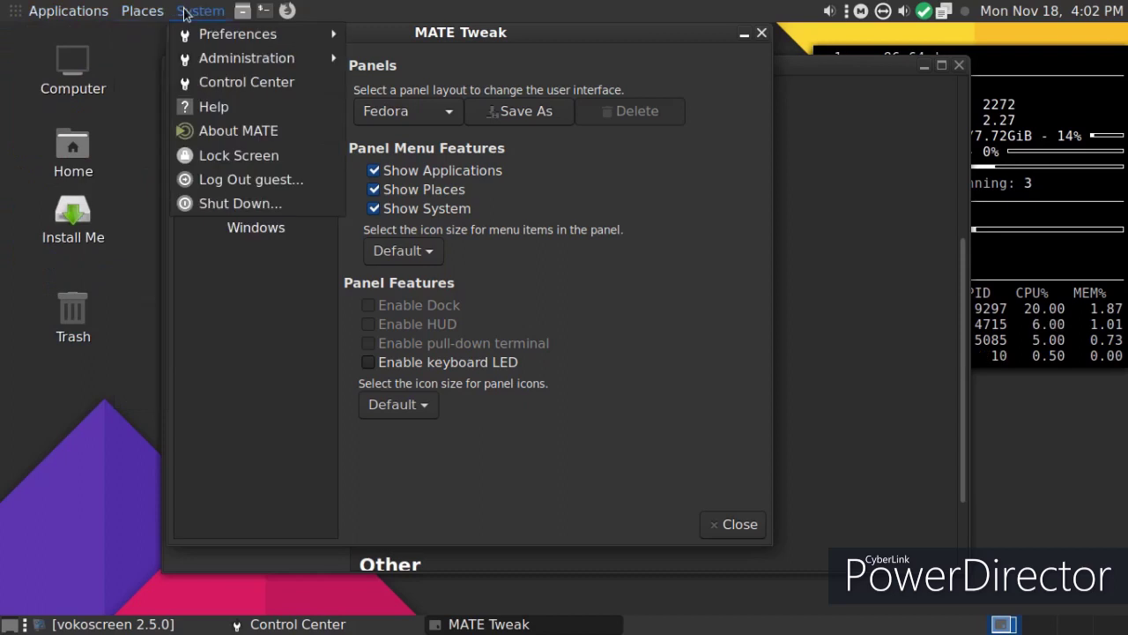
pyautogui.click(244, 386)
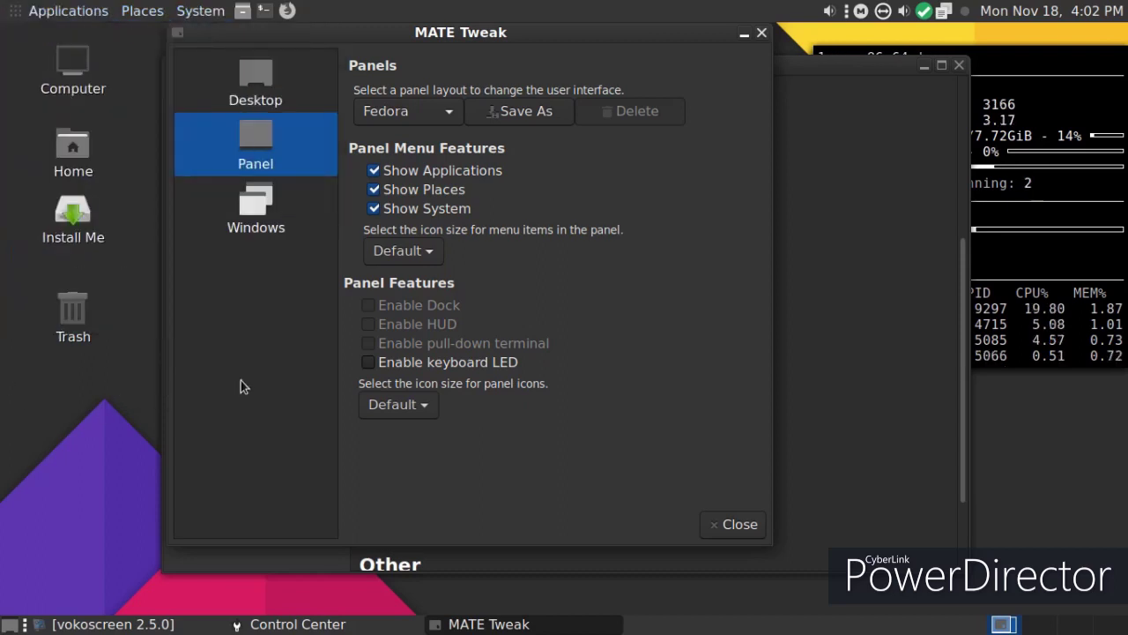
# View the Windows settings in MATE Tweak, then enable the keyboard LED panel feature and disable it again.
pyautogui.click(242, 204)
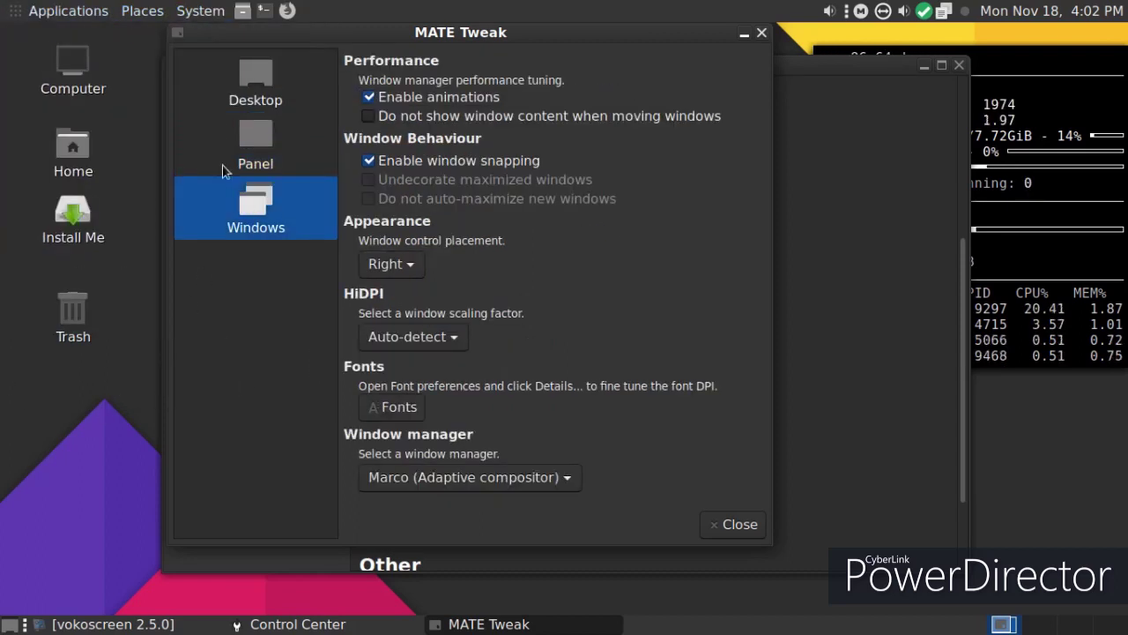
pyautogui.click(274, 137)
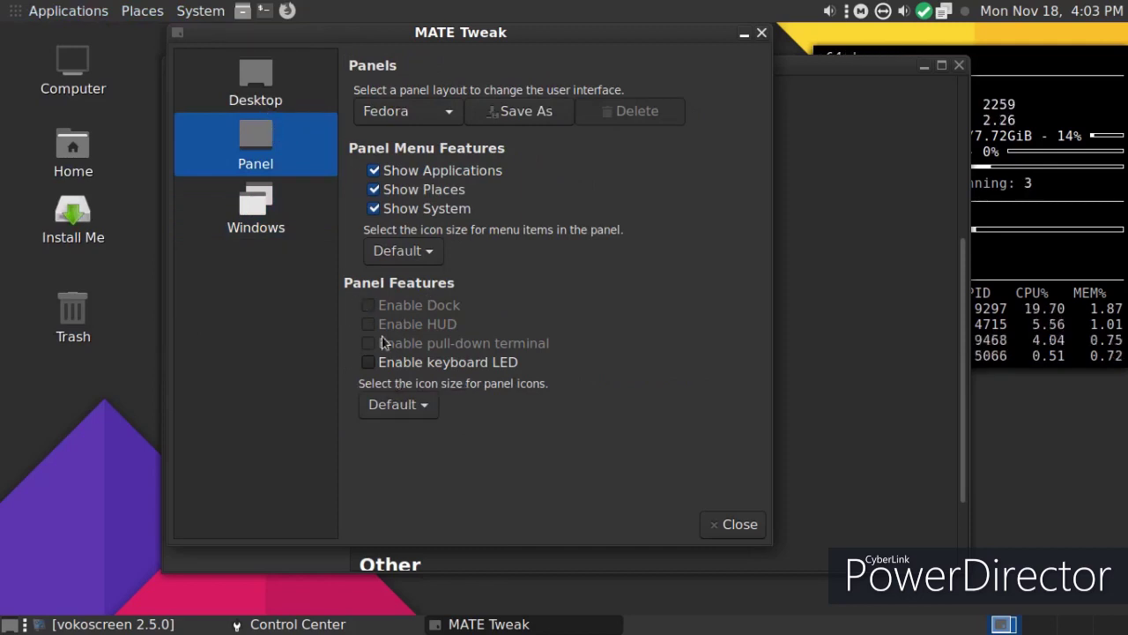
pyautogui.click(369, 362)
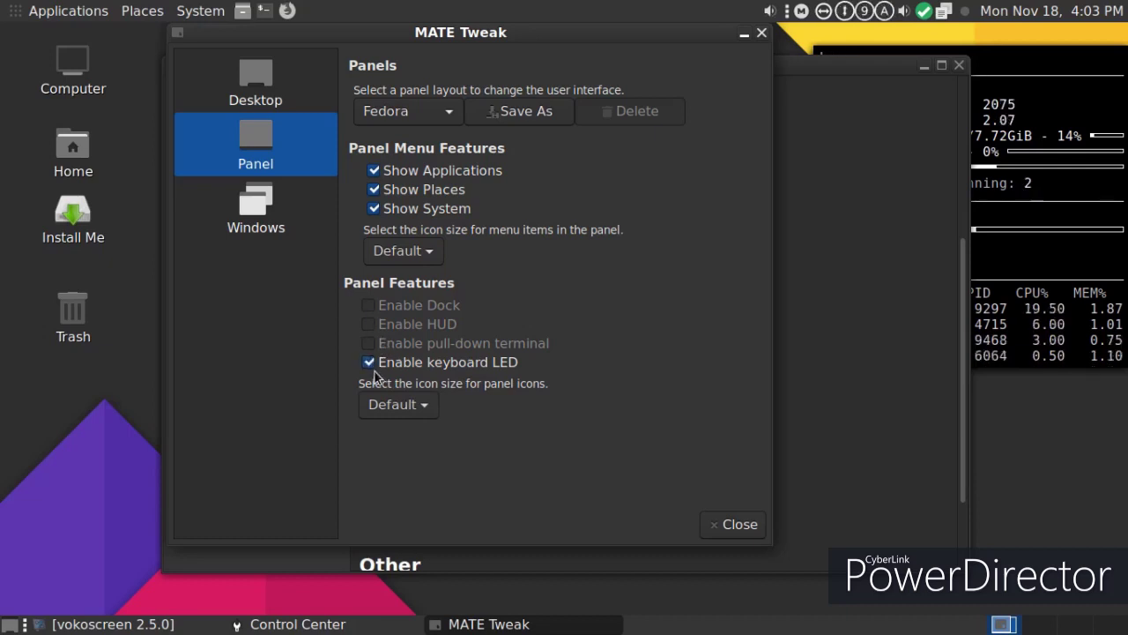
pyautogui.click(369, 363)
# Review the Windows, Panel and Desktop sections of MATE Tweak and close it.
pyautogui.click(235, 231)
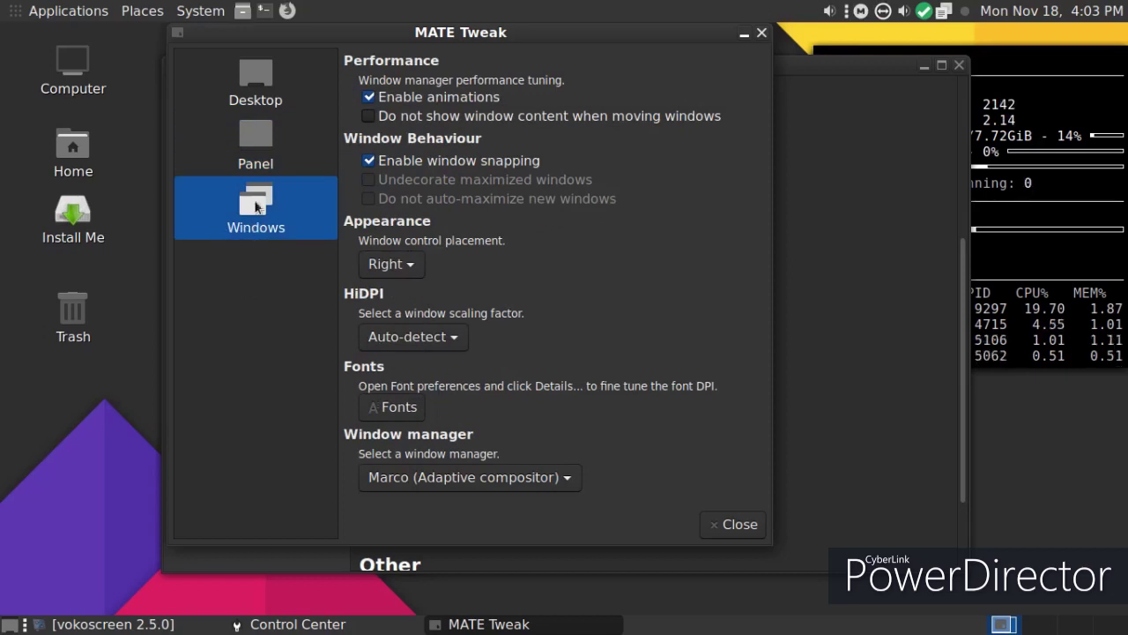
pyautogui.click(241, 170)
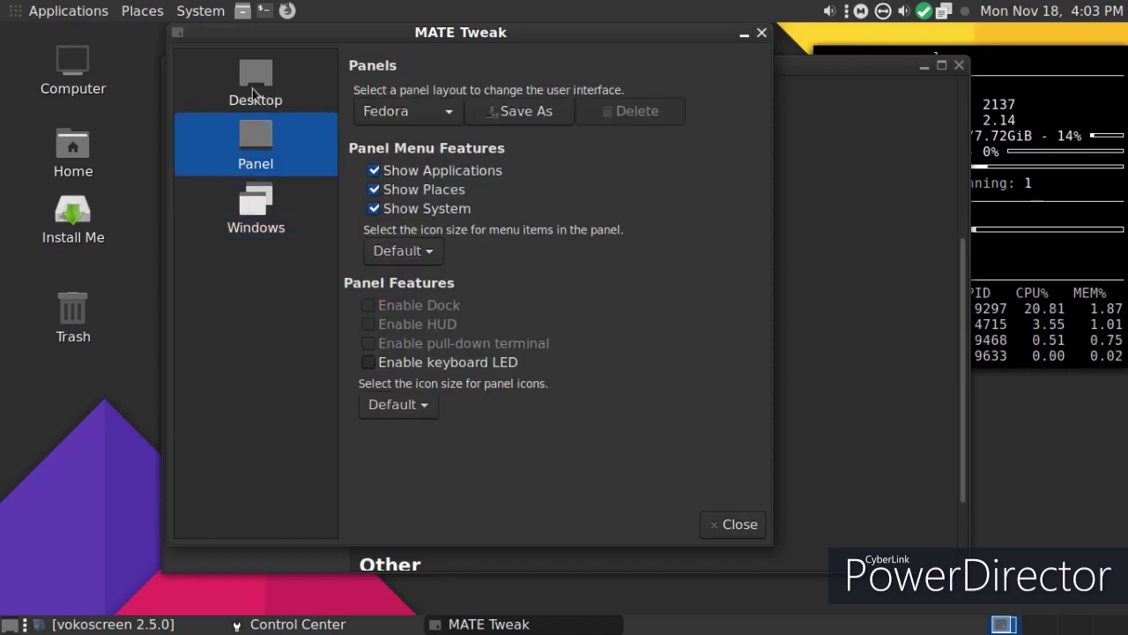
pyautogui.click(254, 89)
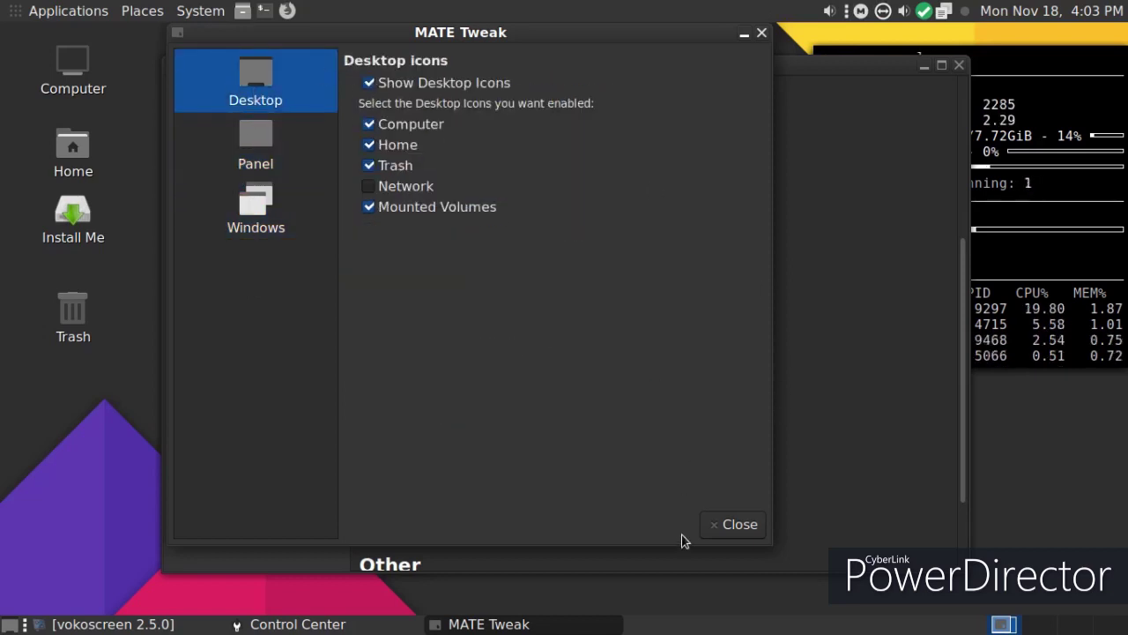
pyautogui.click(748, 526)
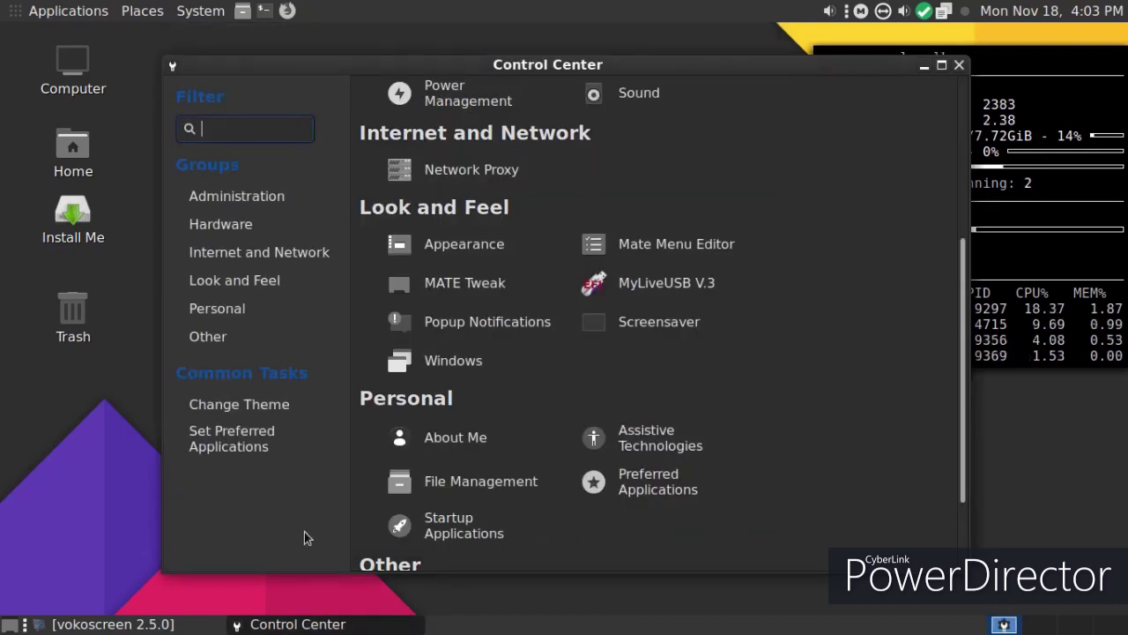
# Reopen MATE Tweak from the Control Center, view its Panel settings, and close it.
pyautogui.click(510, 281)
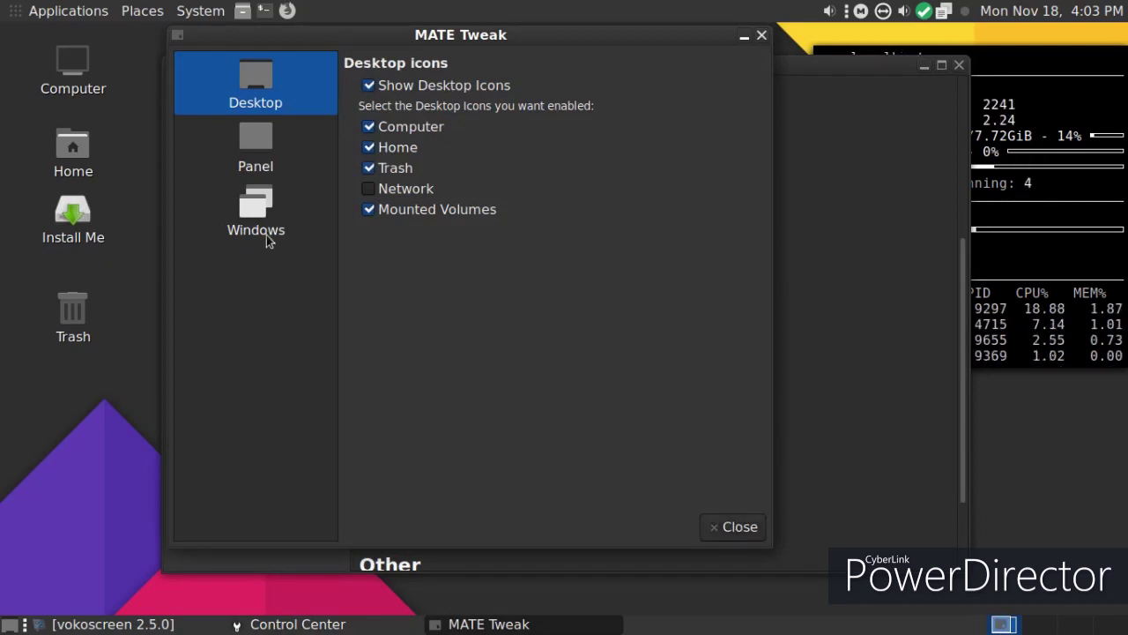
pyautogui.click(250, 155)
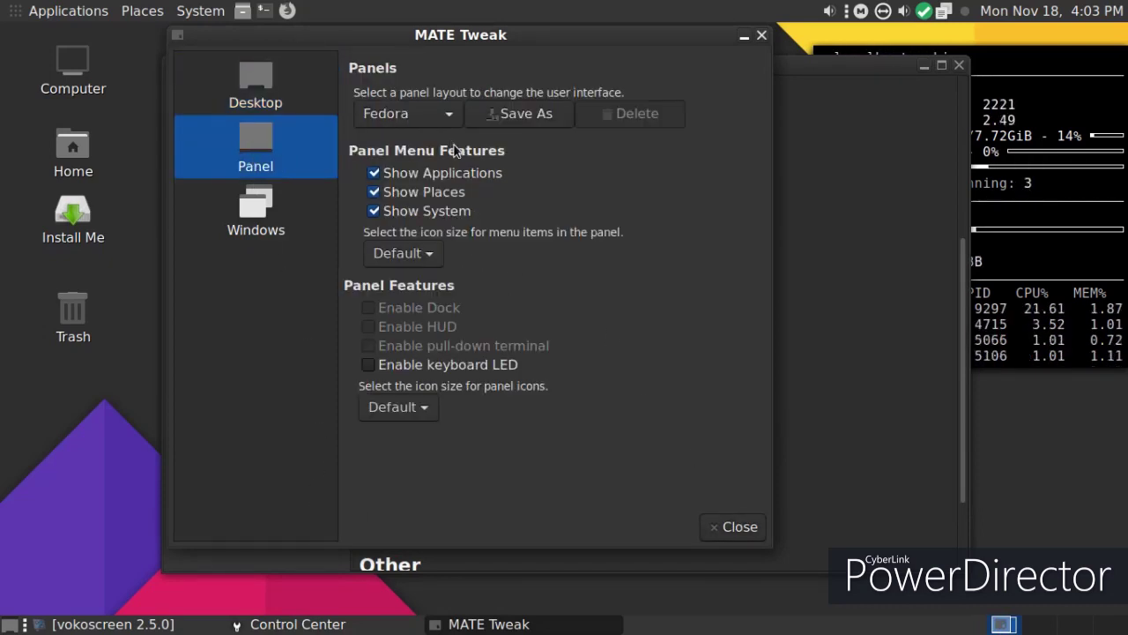
pyautogui.click(762, 36)
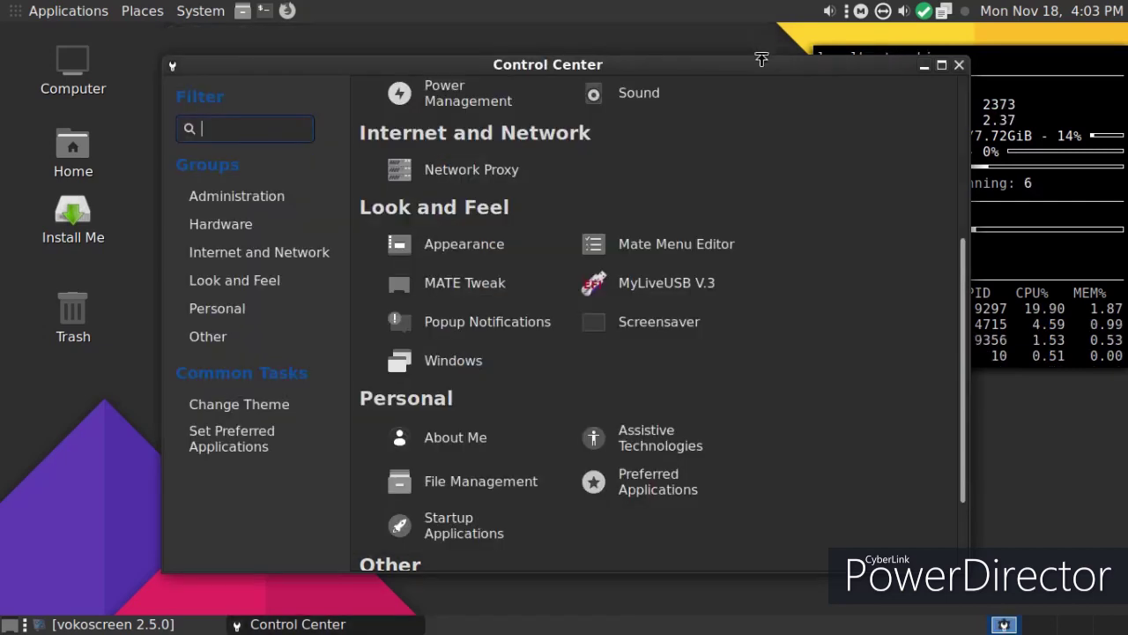
# Open the Appearance preferences, browse the available themes, and close both the preferences and the Control Center.
pyautogui.click(439, 259)
pyautogui.scroll(-2, 531, 291)
pyautogui.scroll(-5, 531, 291)
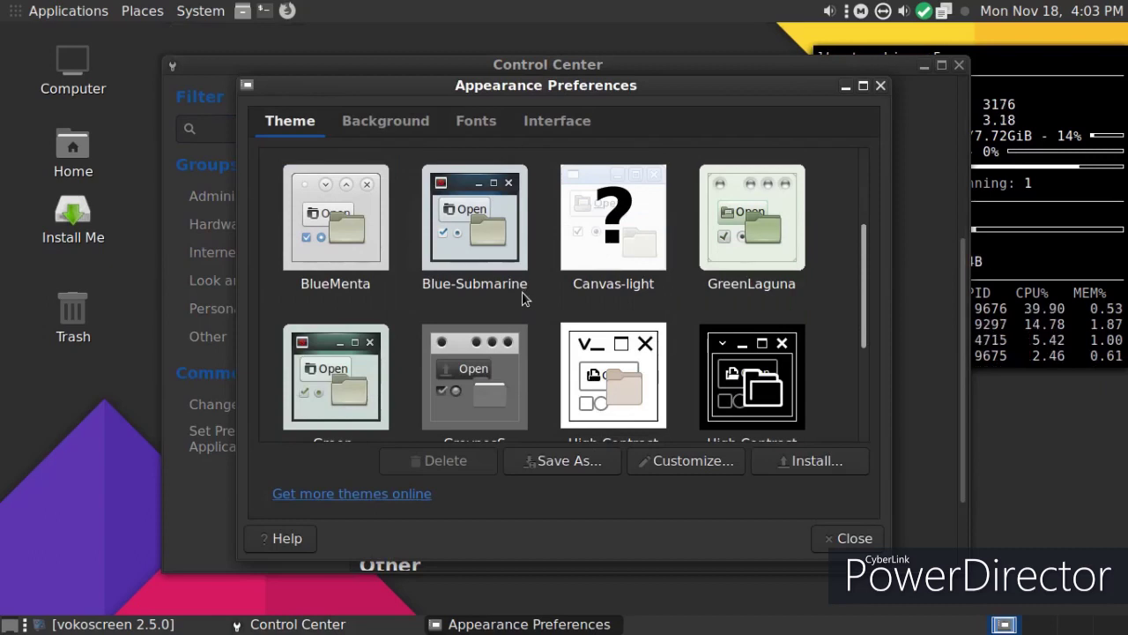
pyautogui.click(823, 544)
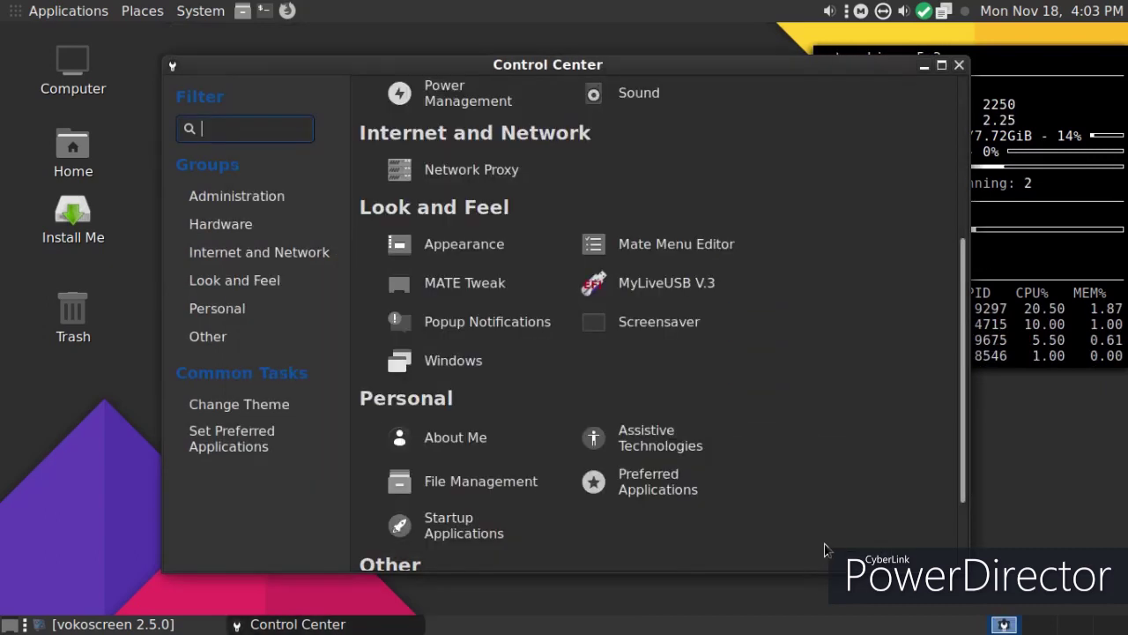
pyautogui.click(962, 67)
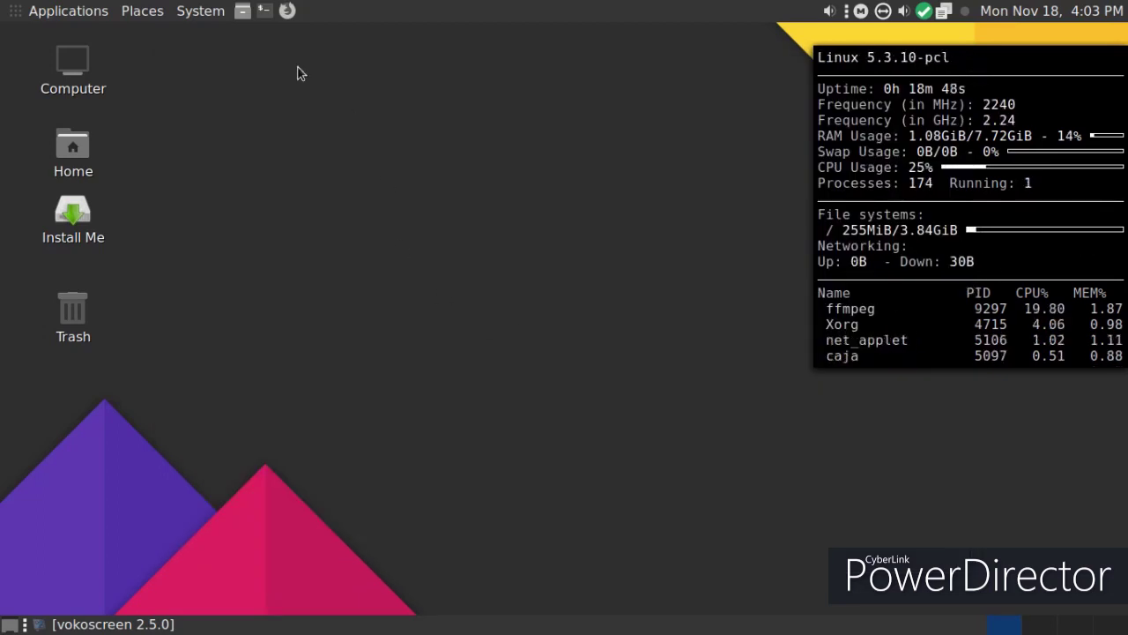
# Look through the System and Applications menus in the Fedora-style panel.
pyautogui.click(189, 10)
pyautogui.moveTo(67, 10)
pyautogui.click(16, 393)
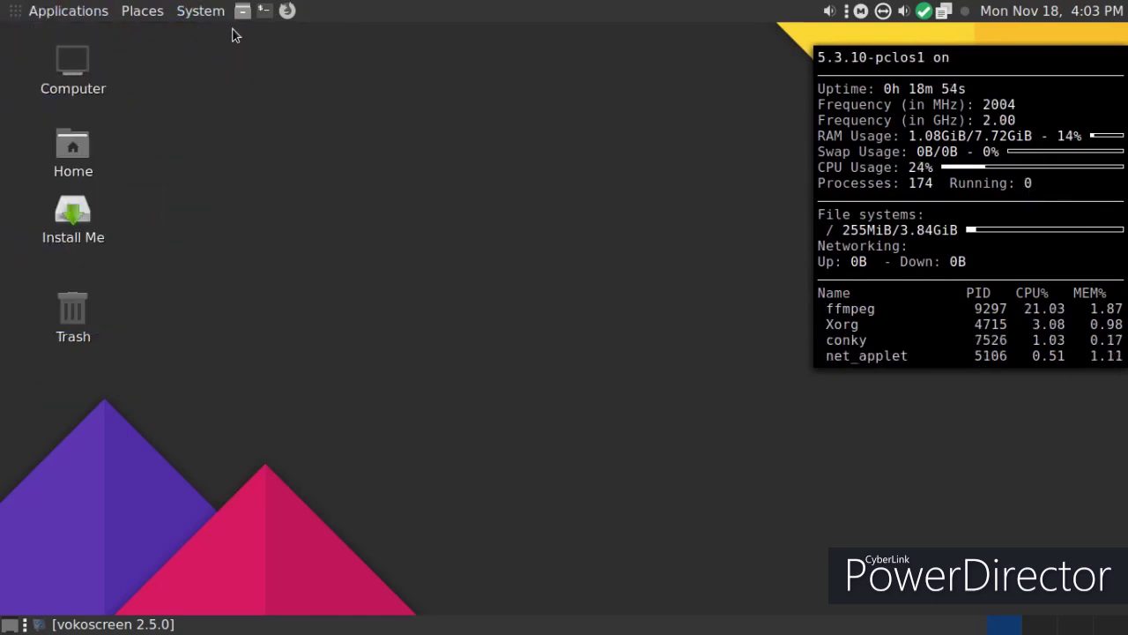
# Restore and minimize vokoscreen, then hide everything open to show the bare desktop.
pyautogui.click(86, 628)
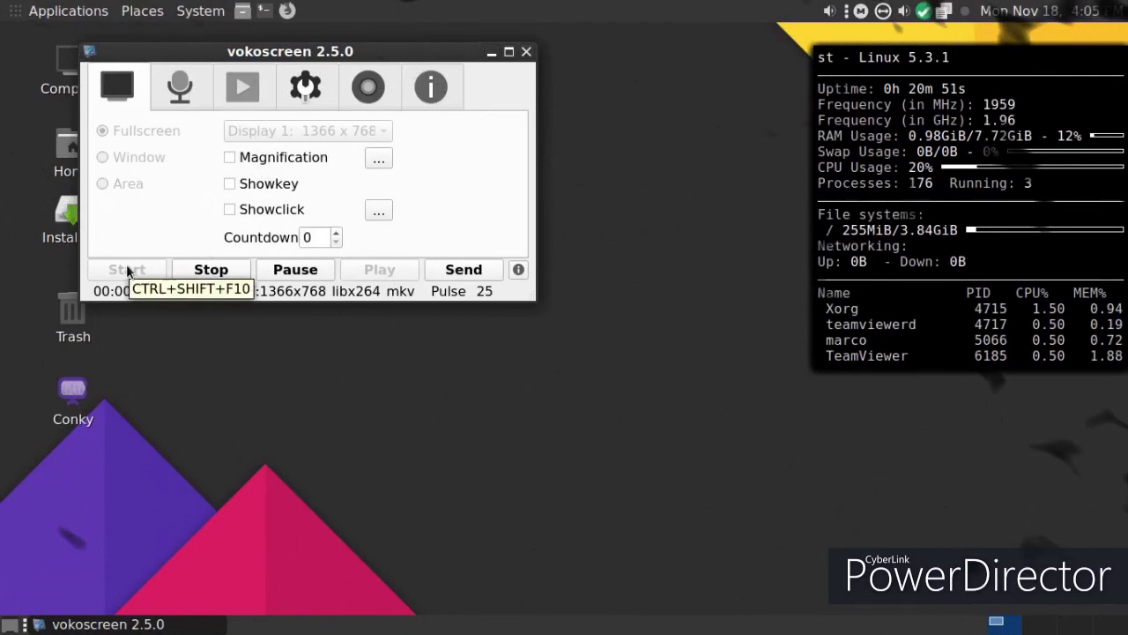
pyautogui.click(488, 55)
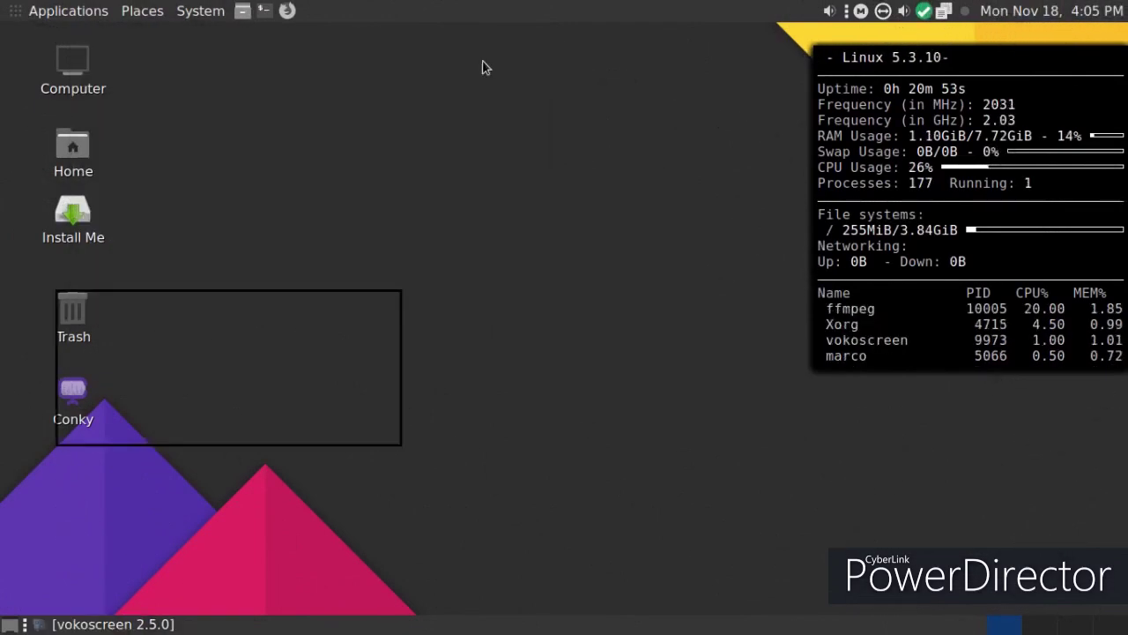
pyautogui.click(22, 626)
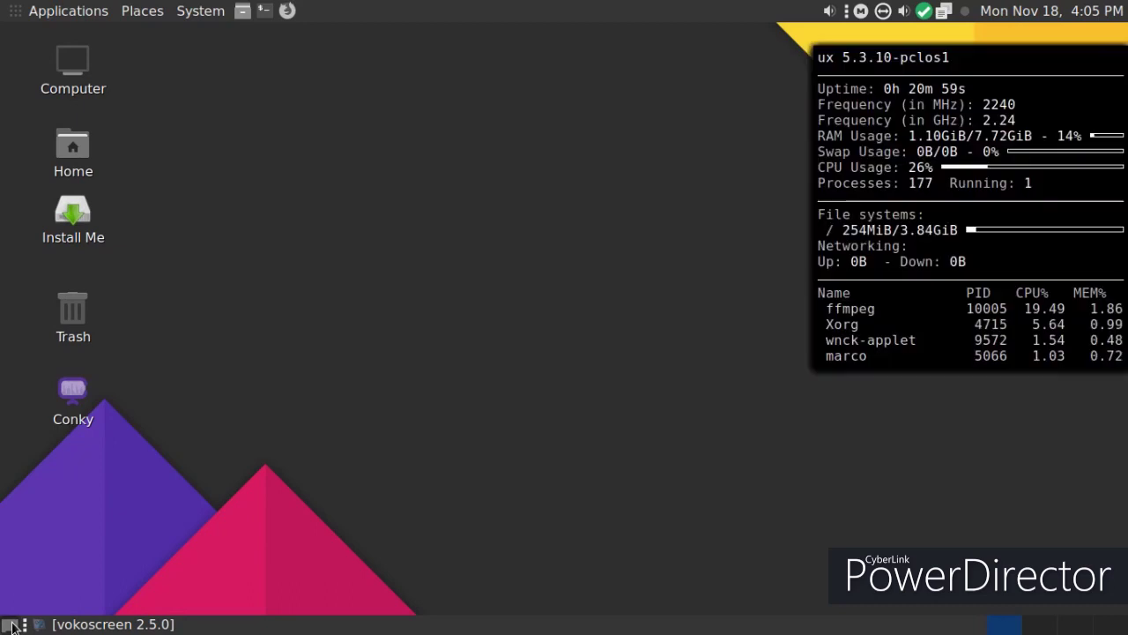
# Open the desktop background settings, view the available wallpapers, and close the Appearance preferences.
pyautogui.rightClick(344, 139)
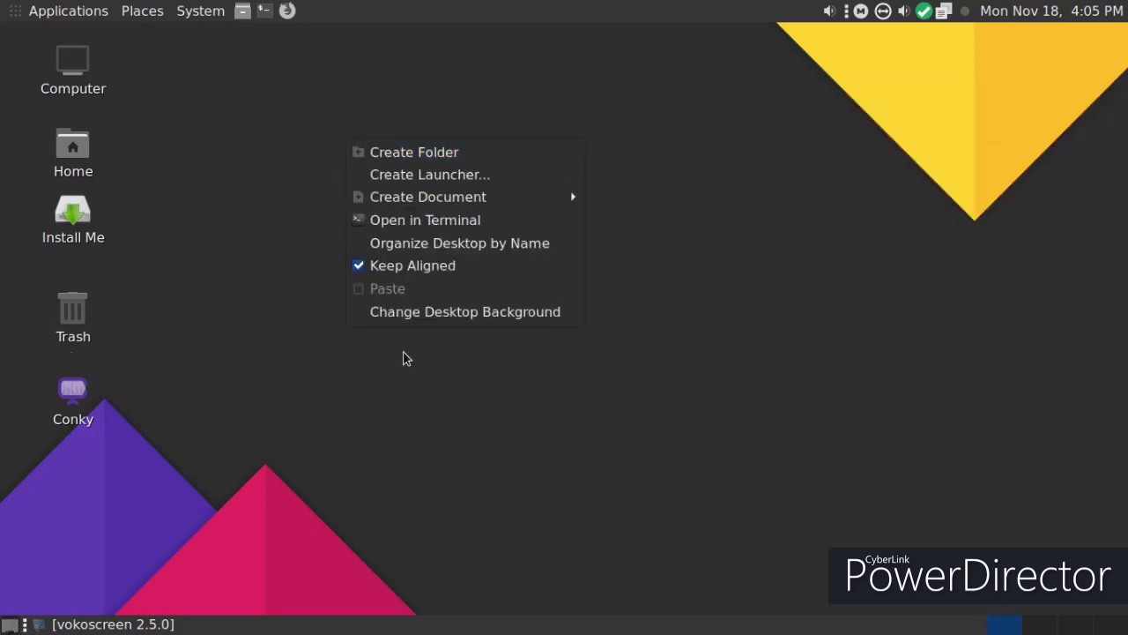
pyautogui.click(395, 313)
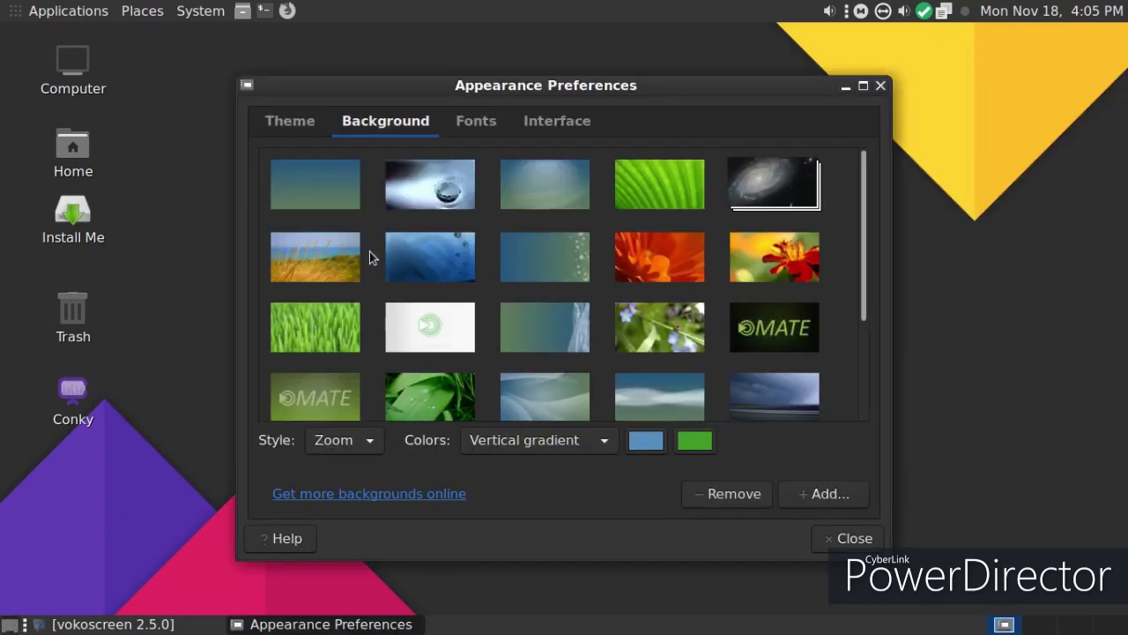
pyautogui.click(850, 537)
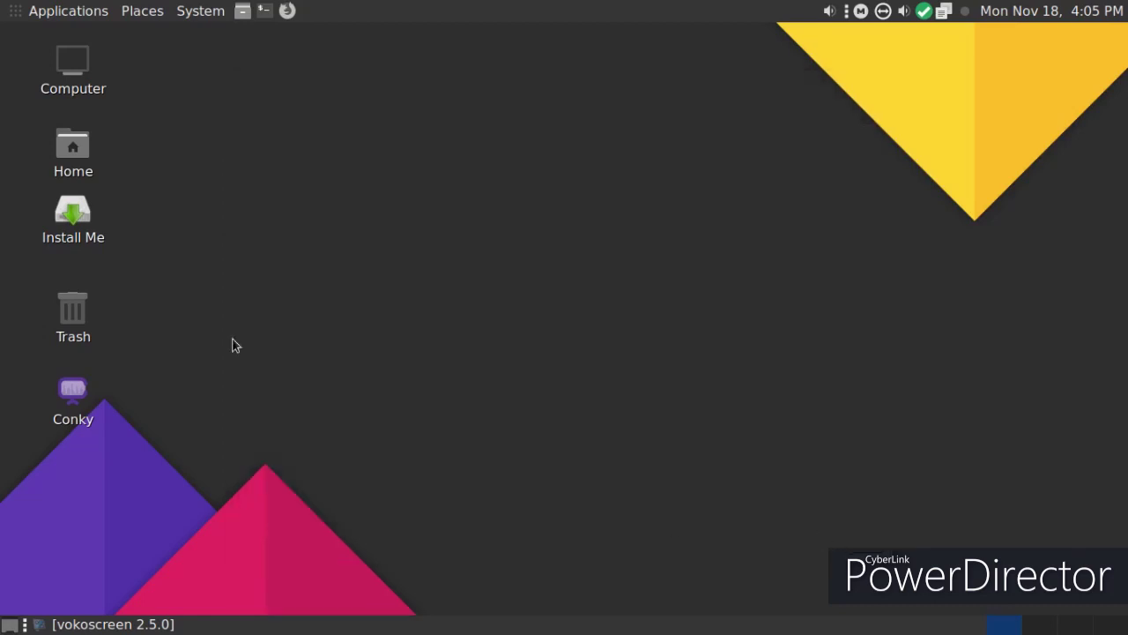
# Launch Mozilla Firefox with a new tab page.
pyautogui.click(287, 10)
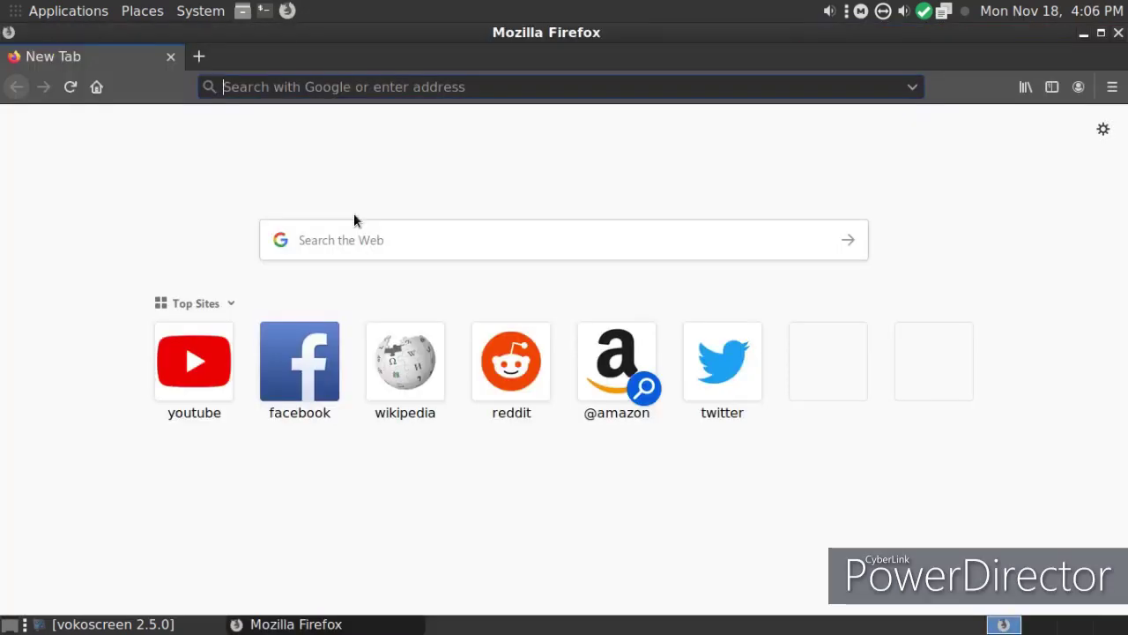
# Search the web for "wallpaper" and switch to the image results.
pyautogui.click(393, 229)
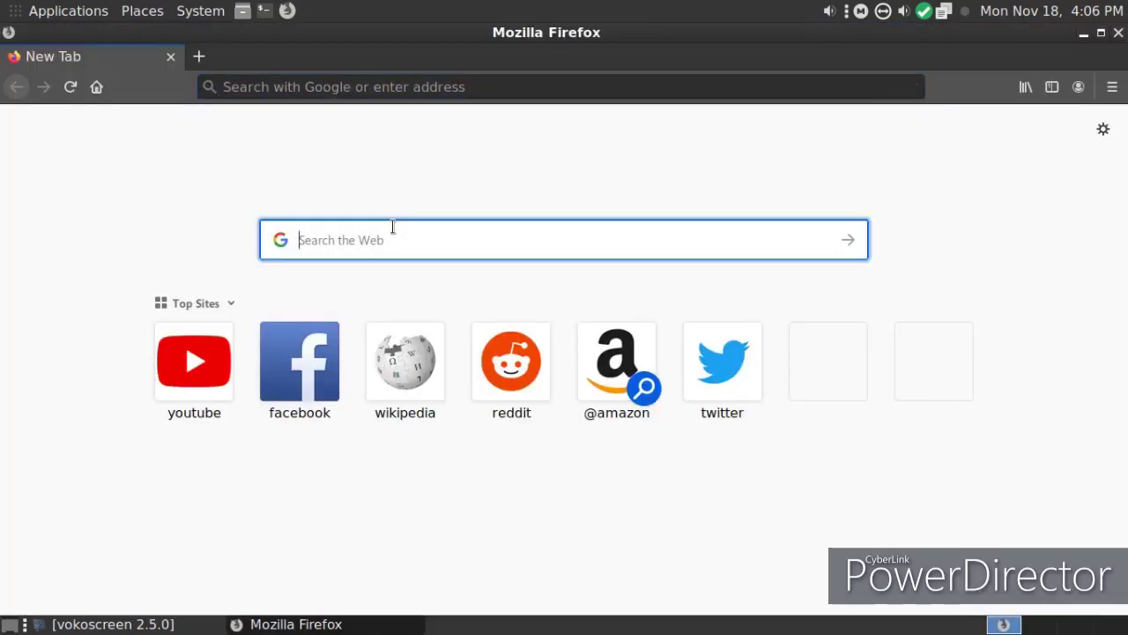
pyautogui.write('wal')
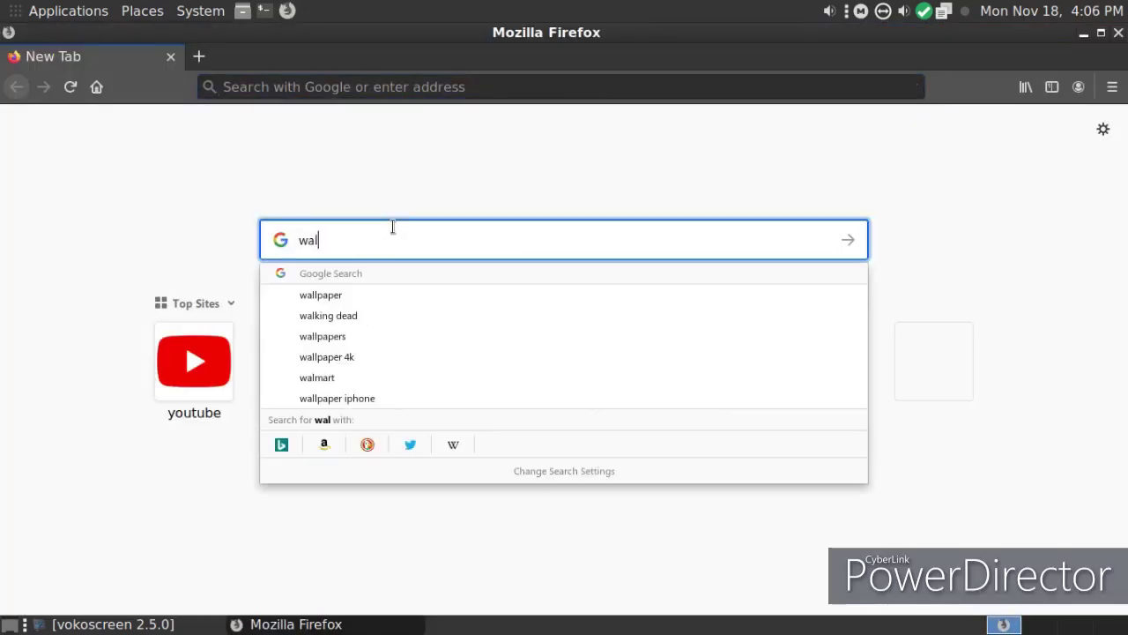
pyautogui.press('Down')
pyautogui.press('Return')
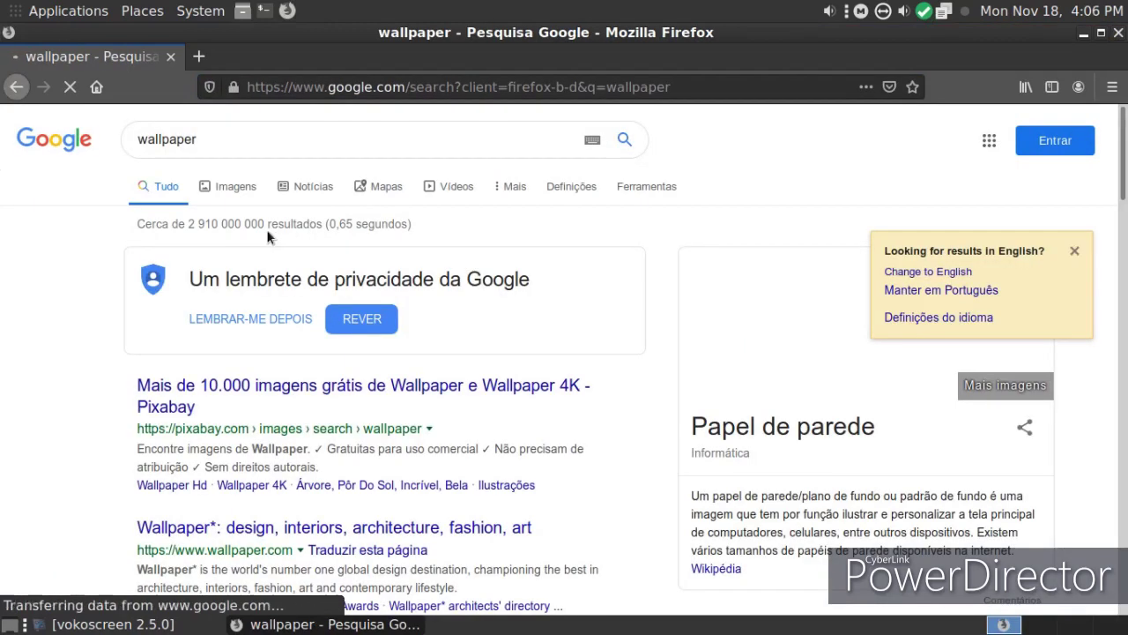
pyautogui.click(224, 188)
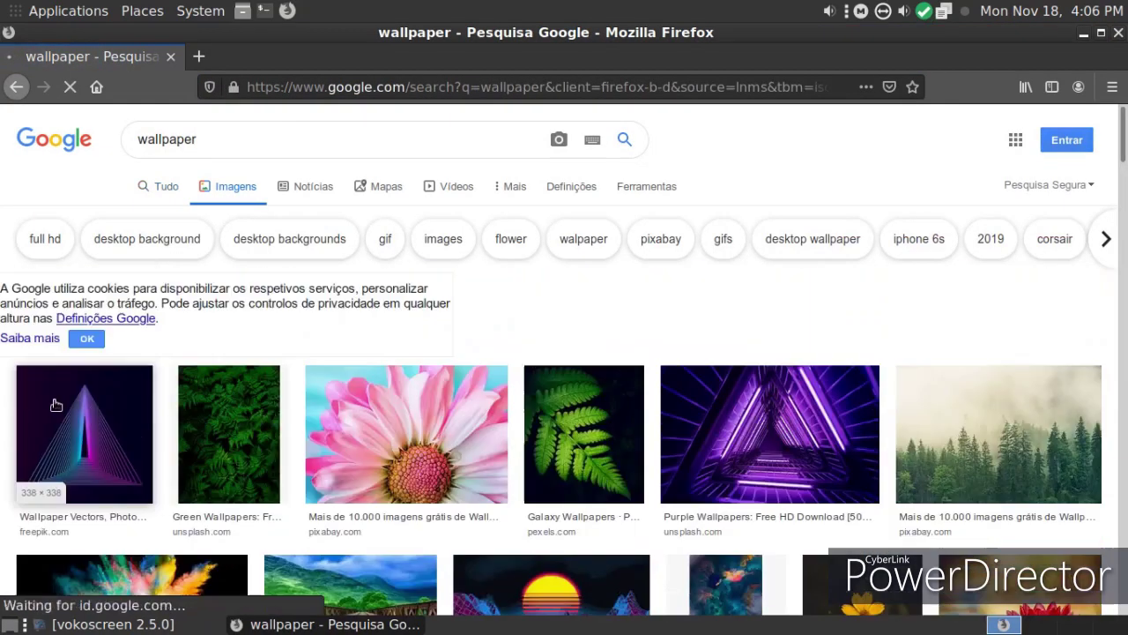
# Save the Pexels railway track wallpaper to the Downloads folder as pexels-photo-556416.jpeg.
pyautogui.scroll(-5, 339, 322)
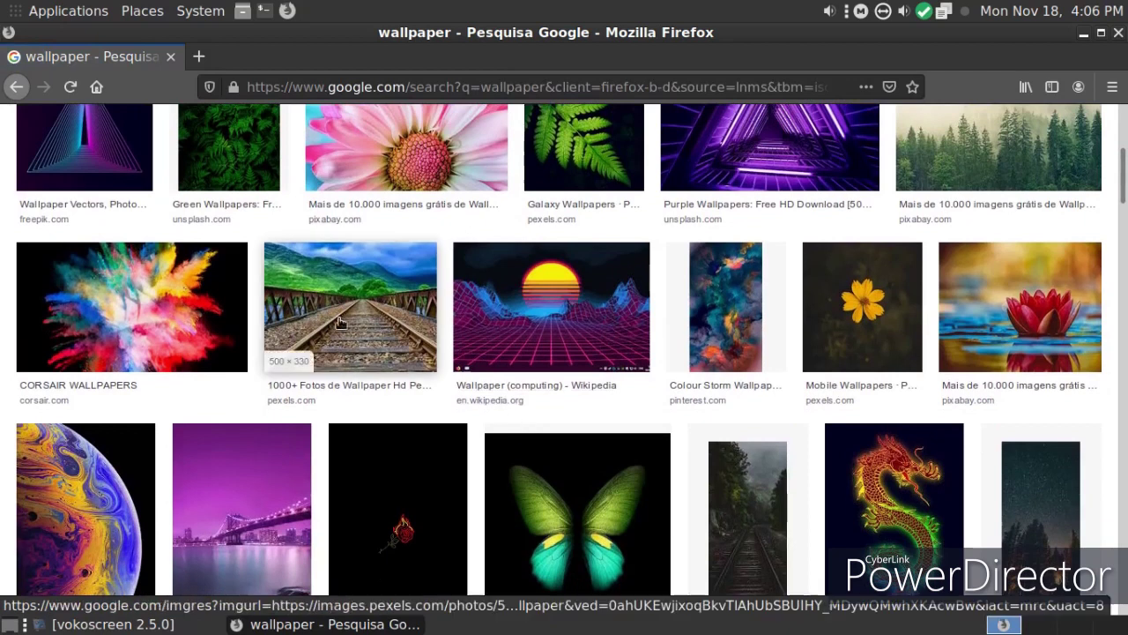
pyautogui.click(397, 305)
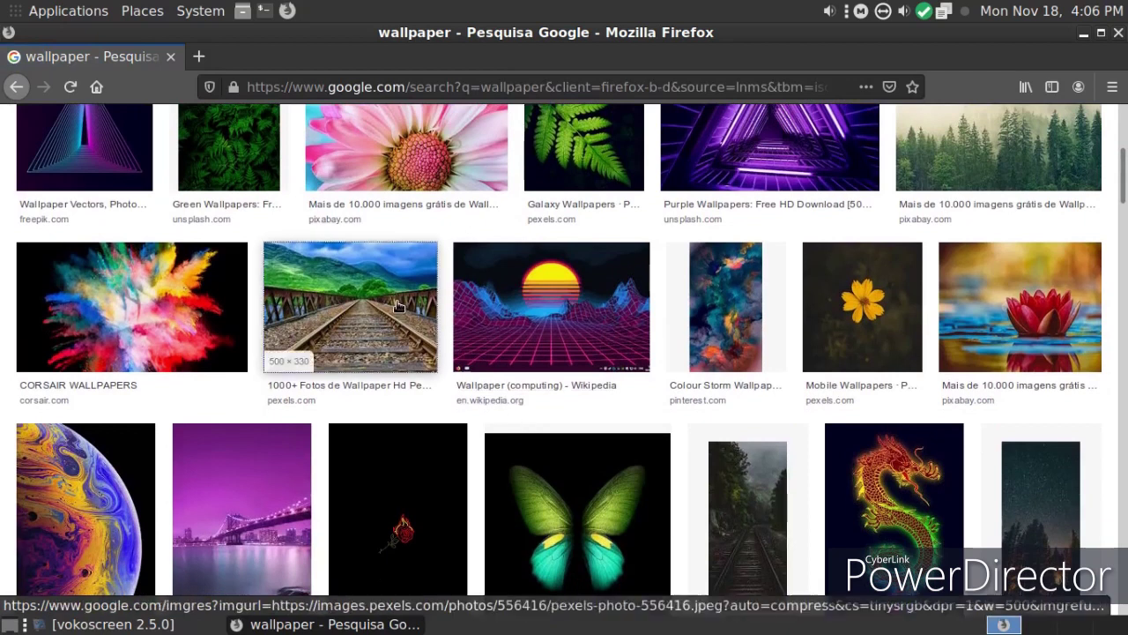
pyautogui.rightClick(875, 218)
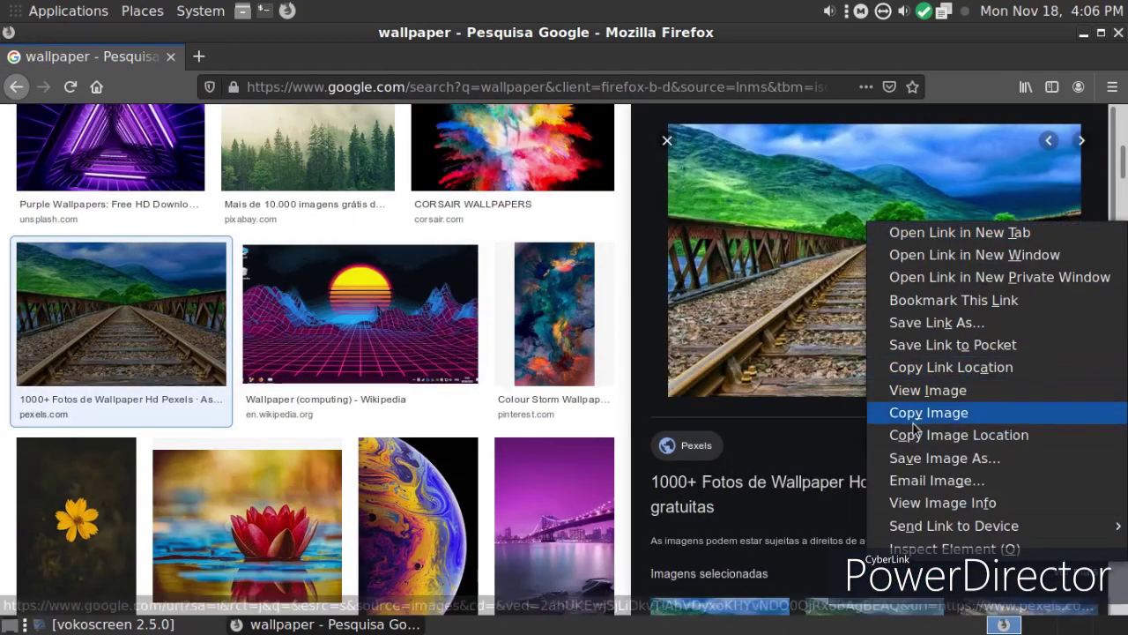
pyautogui.click(908, 458)
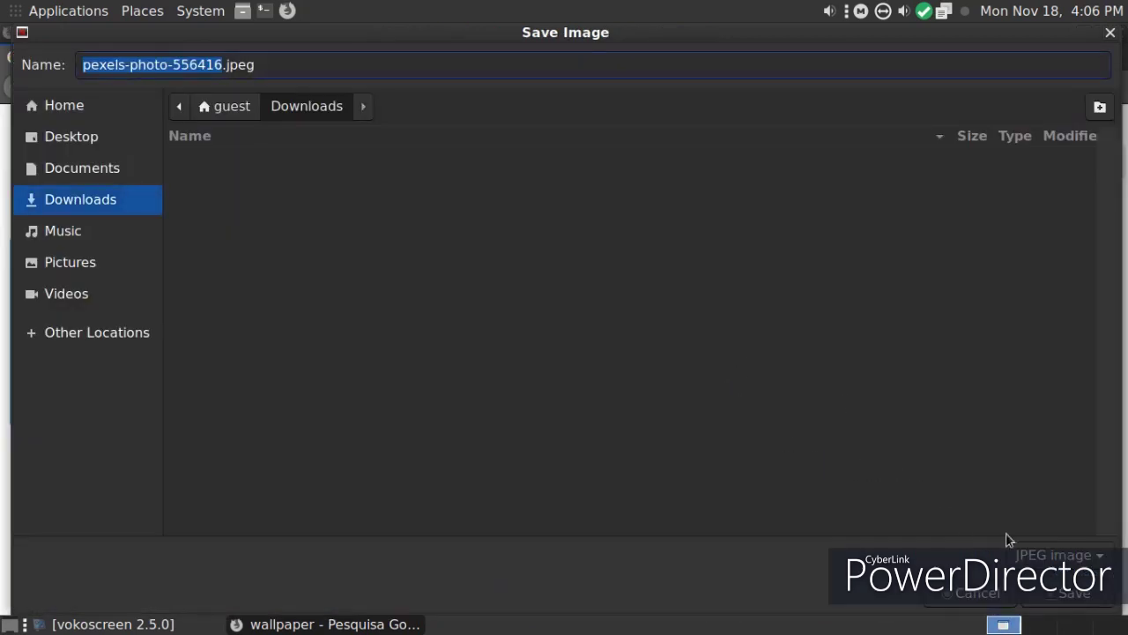
pyautogui.click(1073, 593)
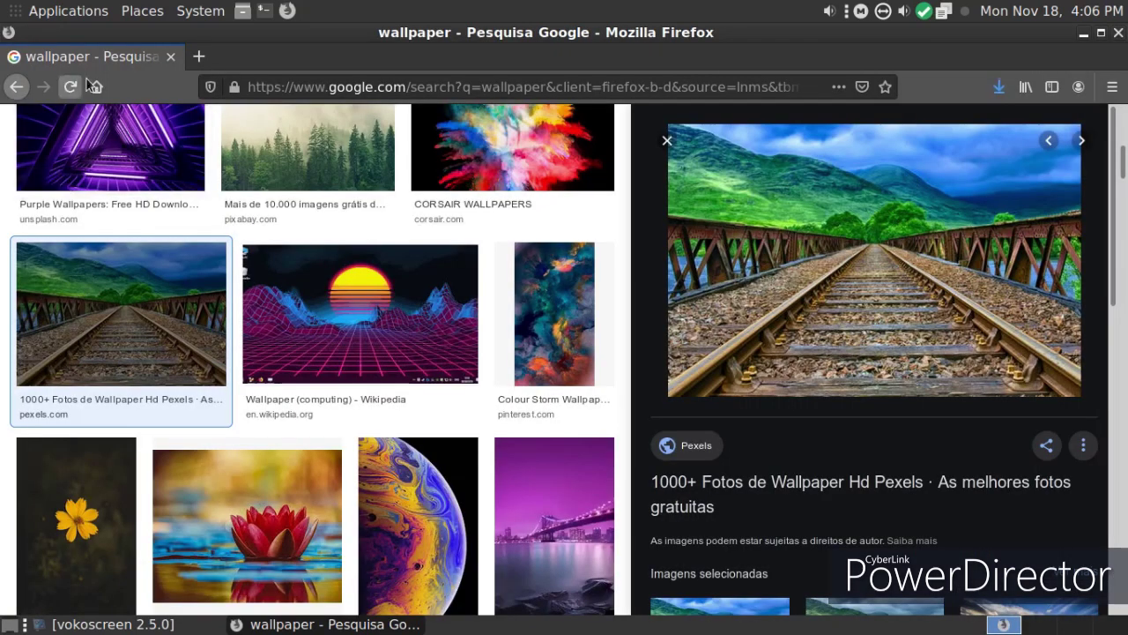
# Search for "gnome look" in a new tab and open the Gnome-look.org website.
pyautogui.click(199, 56)
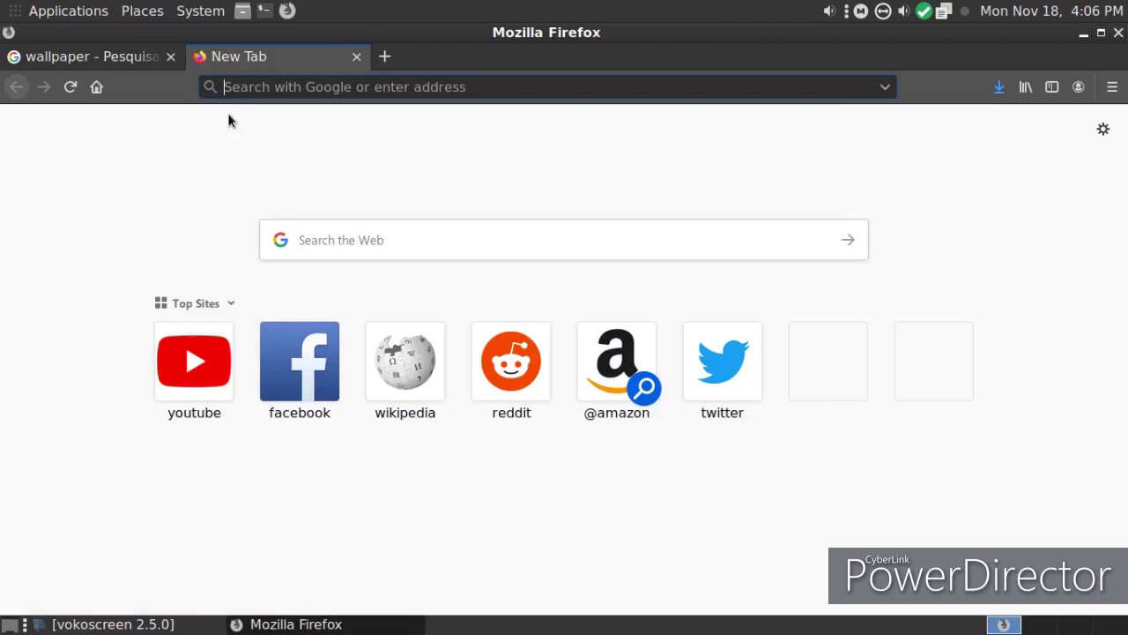
pyautogui.write('gnome')
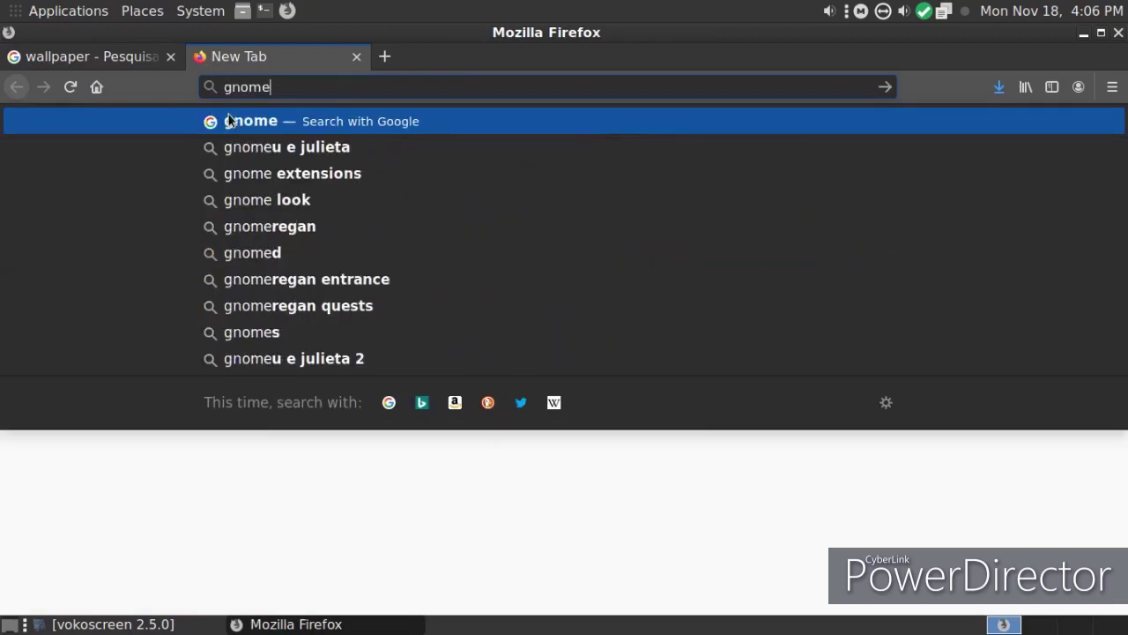
pyautogui.press('Down')
pyautogui.press('Down')
pyautogui.press('Down')
pyautogui.press('Return')
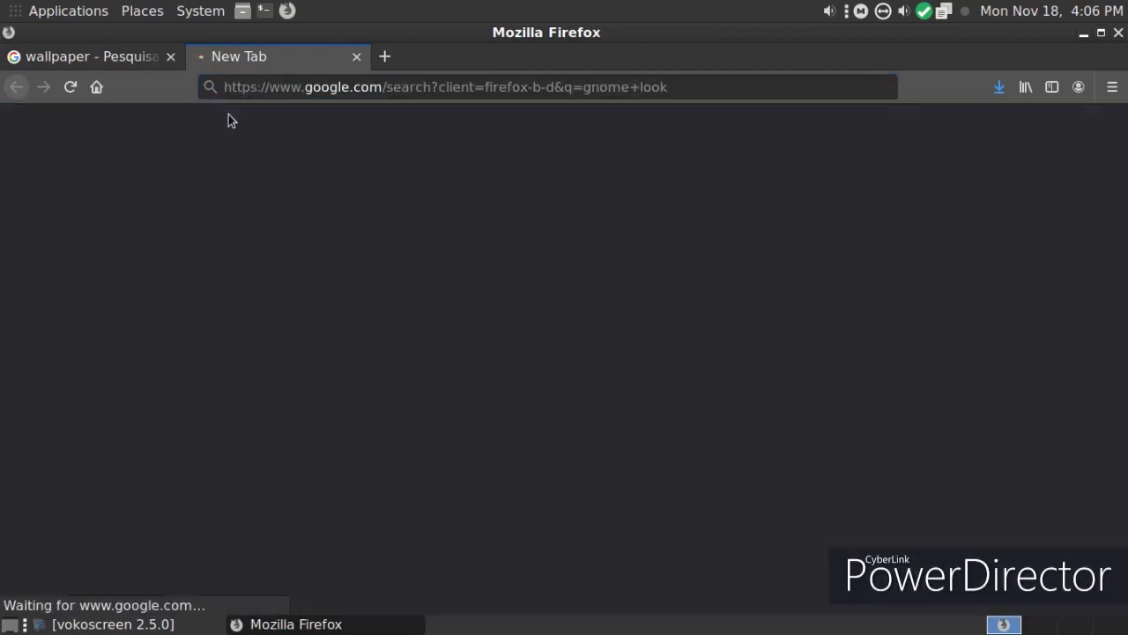
pyautogui.click(167, 388)
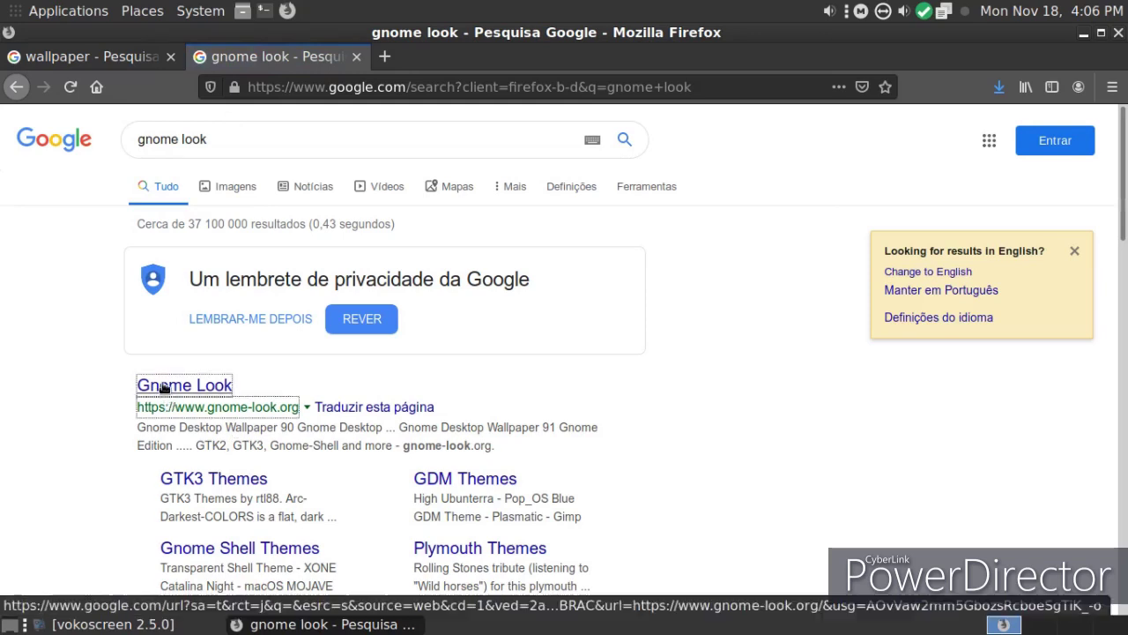
# Browse the latest entries in the GTK3 Themes category and filter the category list by "icons".
pyautogui.scroll(-2, 219, 389)
pyautogui.scroll(-3, 225, 374)
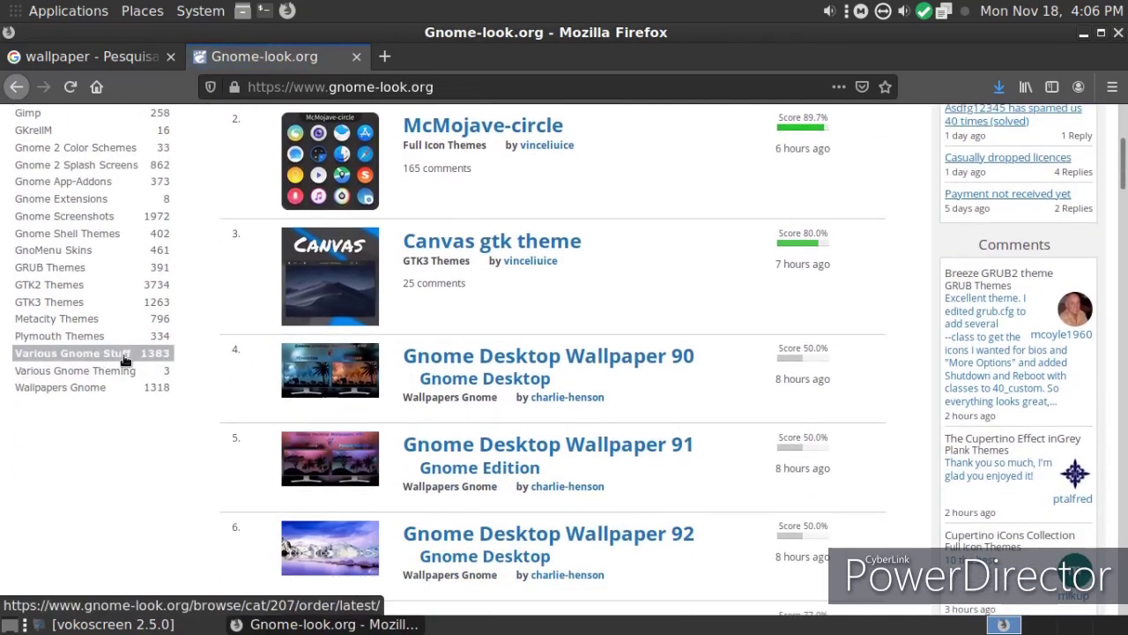
pyautogui.click(88, 297)
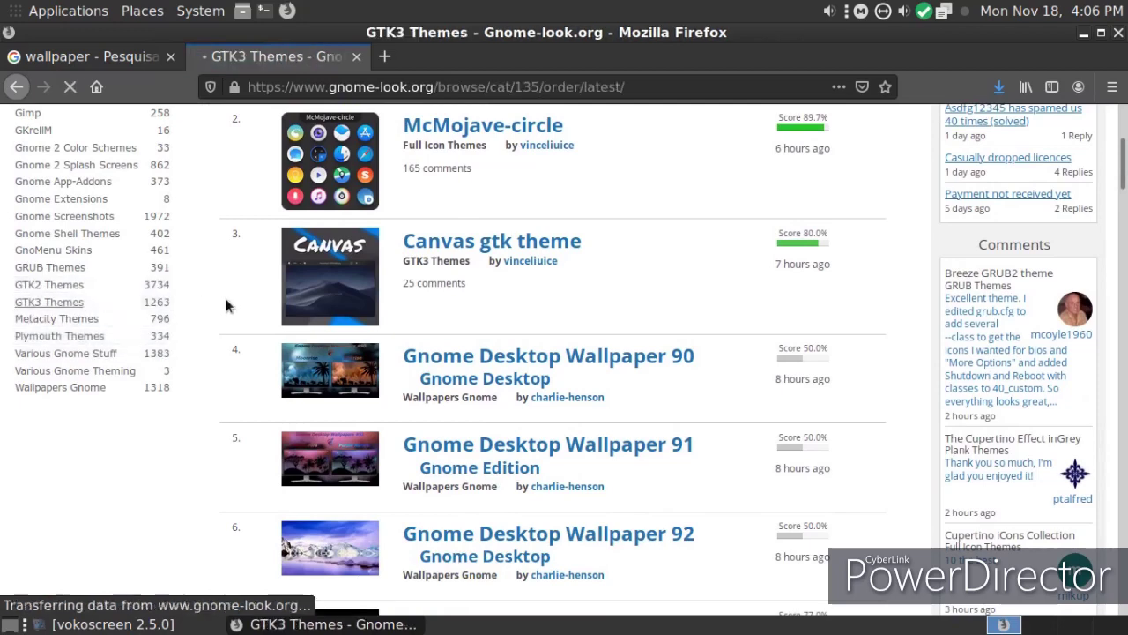
pyautogui.scroll(-10, 249, 328)
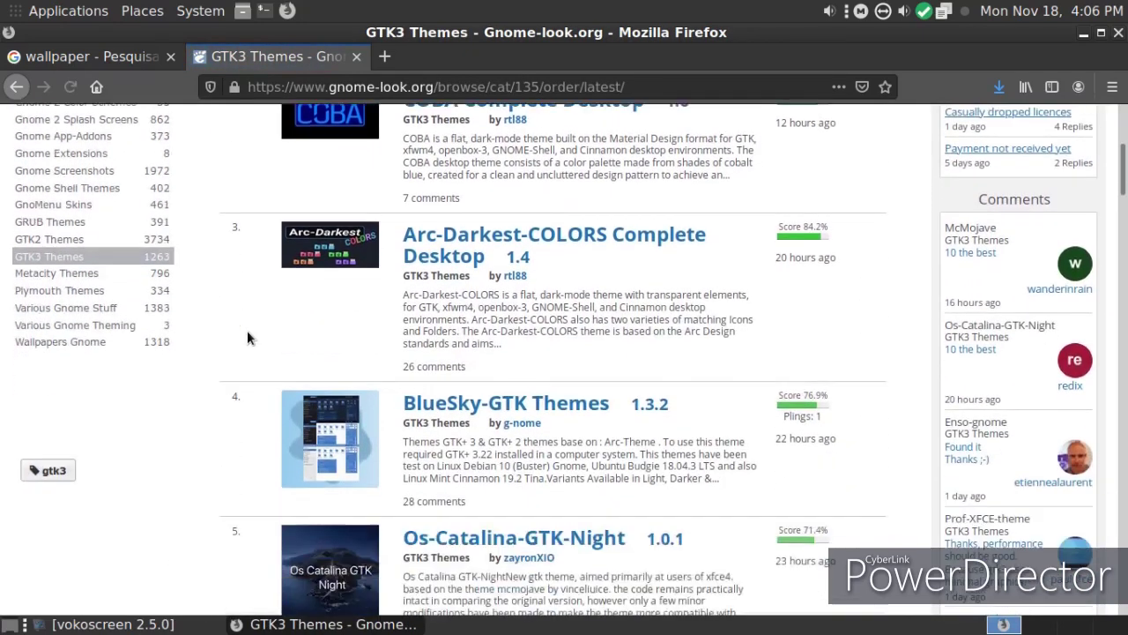
pyautogui.scroll(-12, 248, 330)
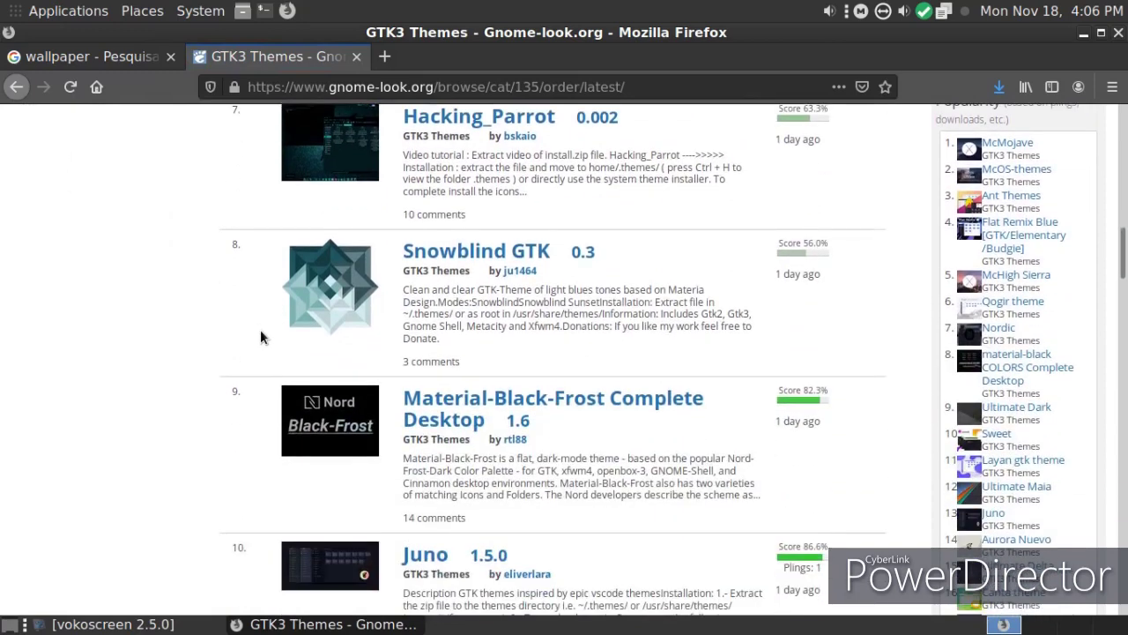
pyautogui.scroll(8, 265, 328)
pyautogui.scroll(8, 281, 344)
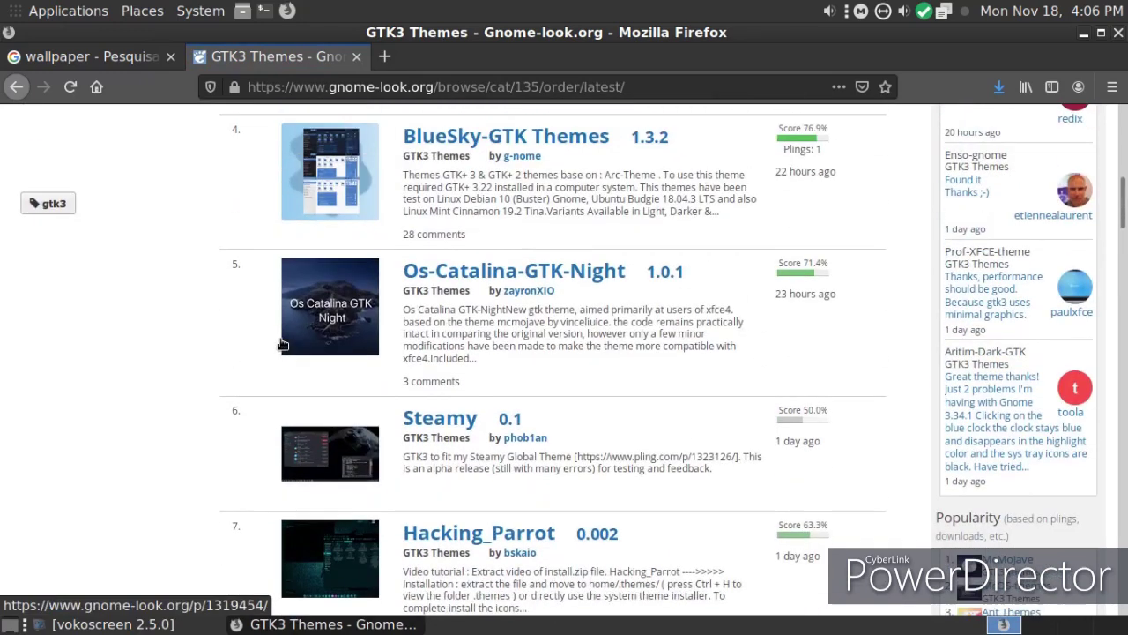
pyautogui.scroll(5, 278, 338)
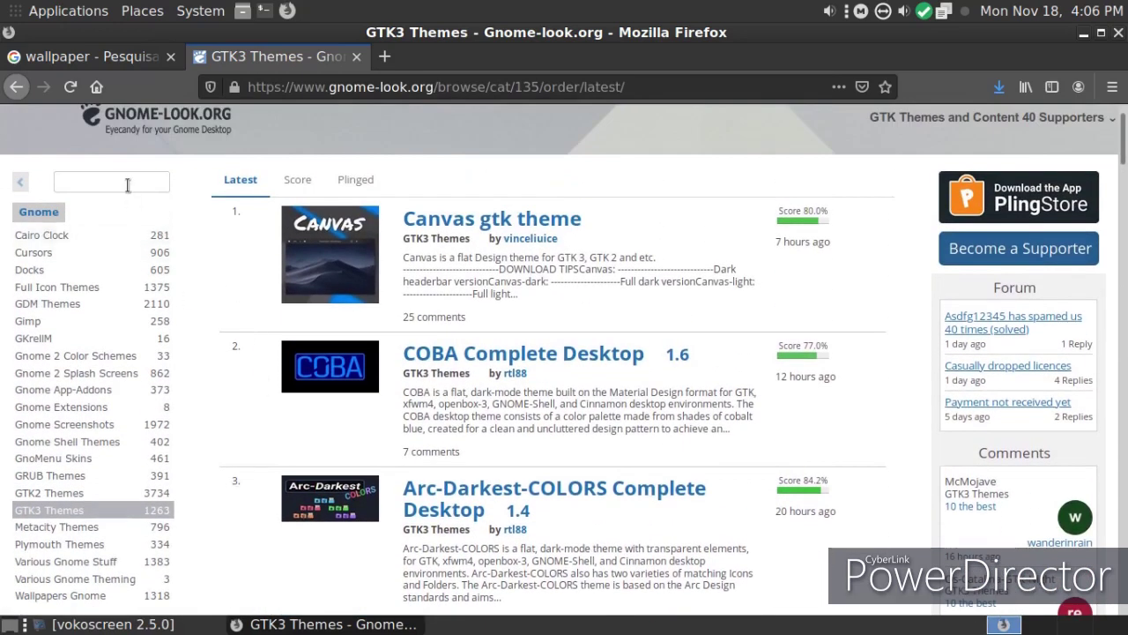
pyautogui.write('icons')
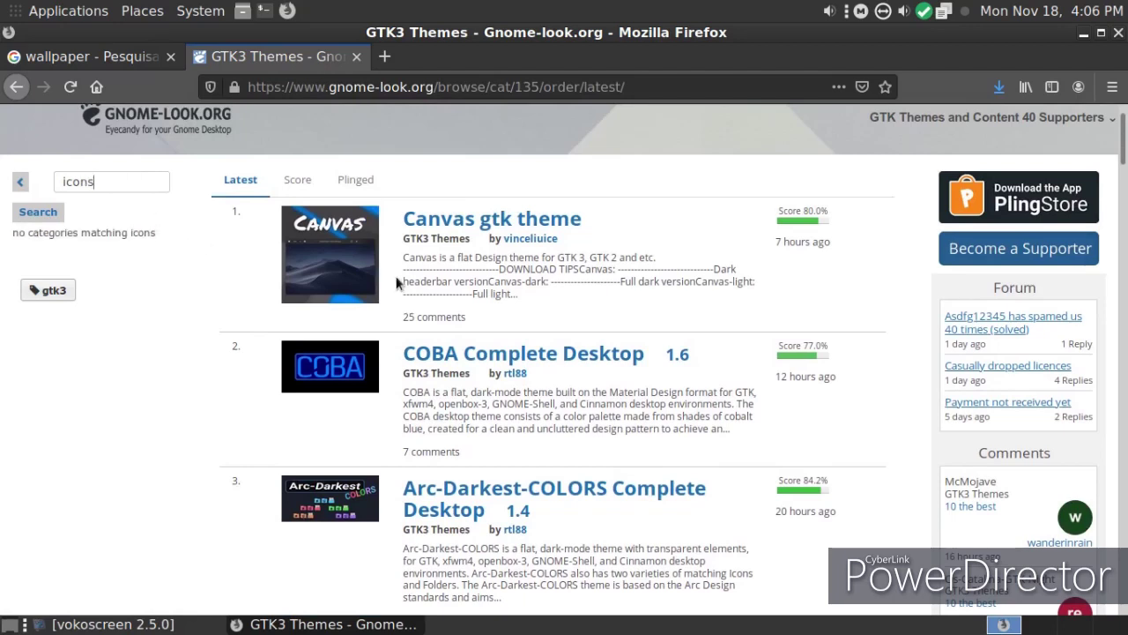
# Look through the popular GTK3 themes and open the Catalina theme's page.
pyautogui.scroll(-10, 622, 317)
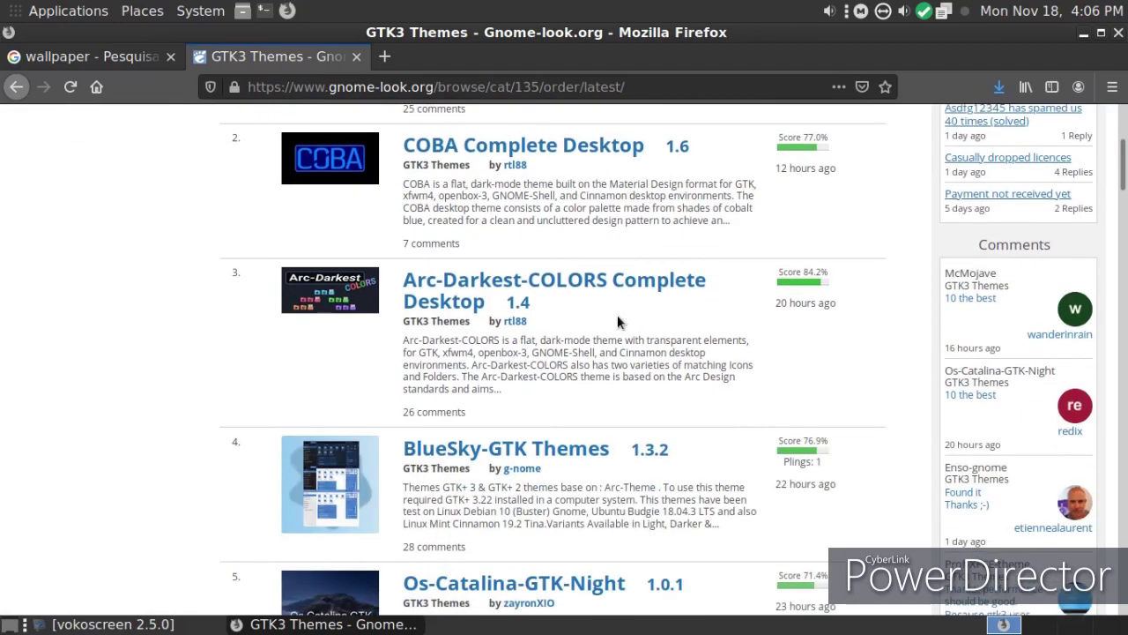
pyautogui.scroll(-7, 806, 307)
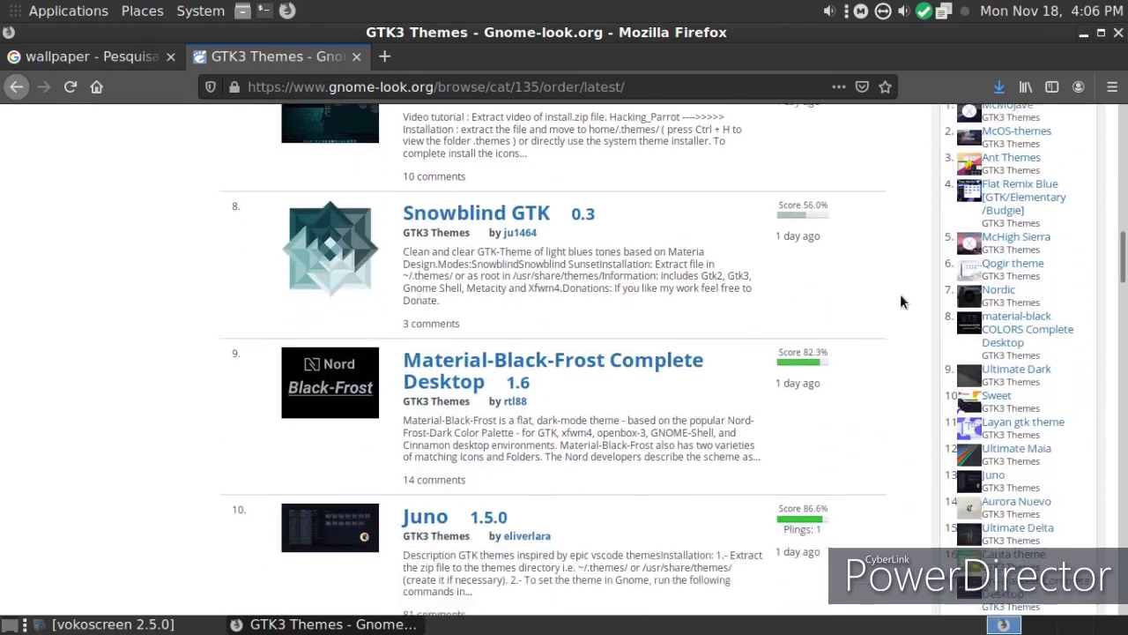
pyautogui.scroll(-4, 923, 295)
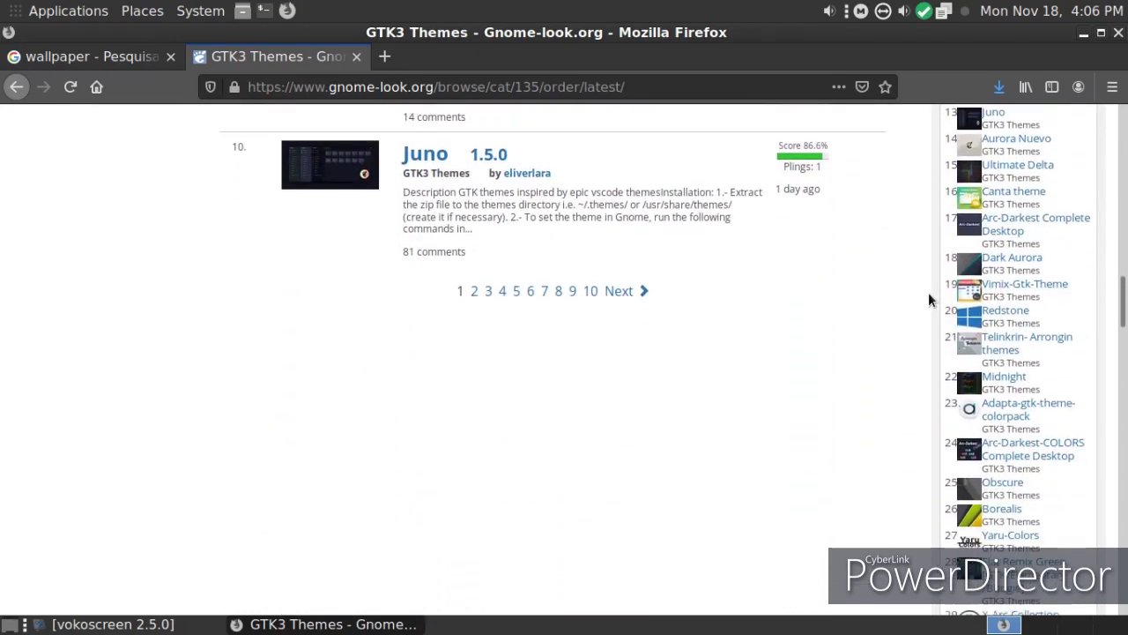
pyautogui.scroll(-8, 952, 335)
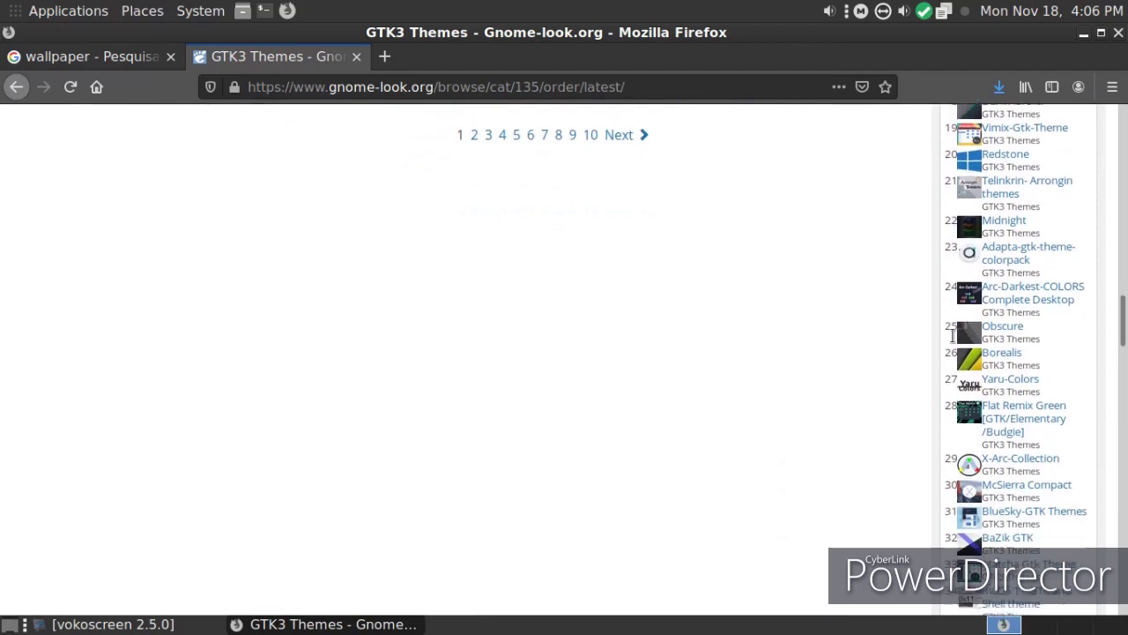
pyautogui.scroll(-6, 952, 335)
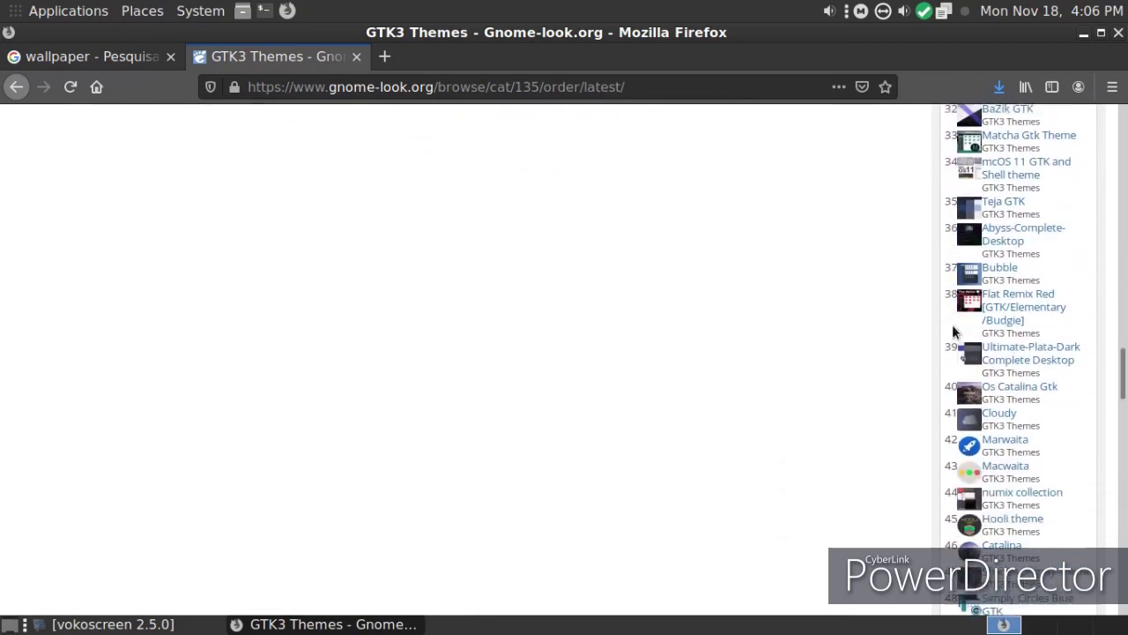
pyautogui.scroll(-1, 956, 327)
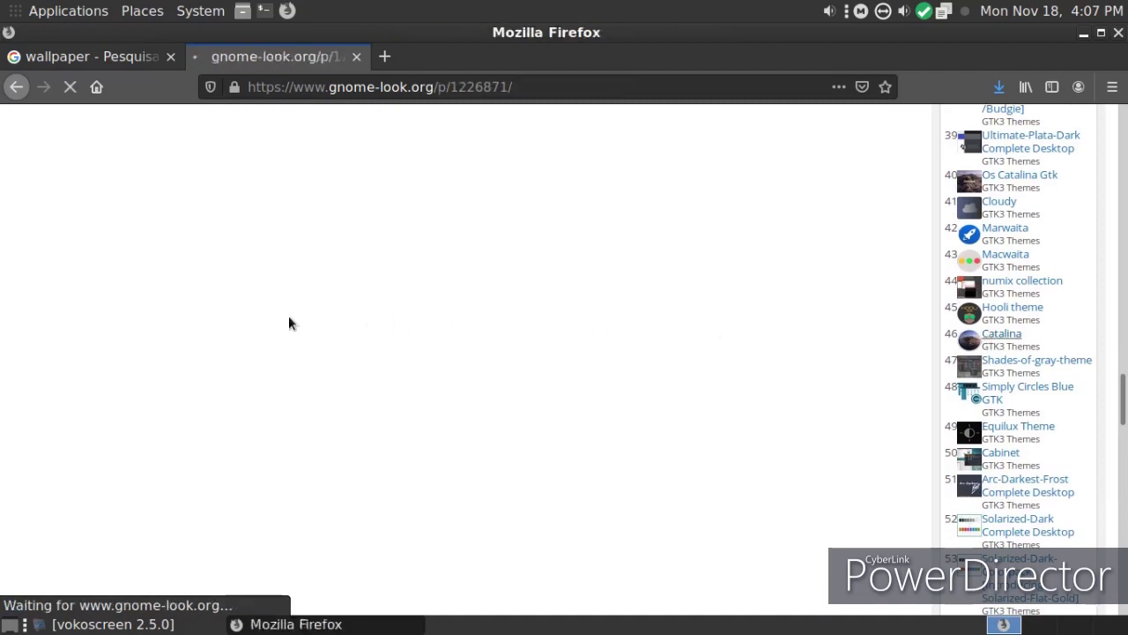
# View the Catalina theme's preview and show its downloadable files.
pyautogui.scroll(-1, 321, 331)
pyautogui.scroll(-5, 321, 332)
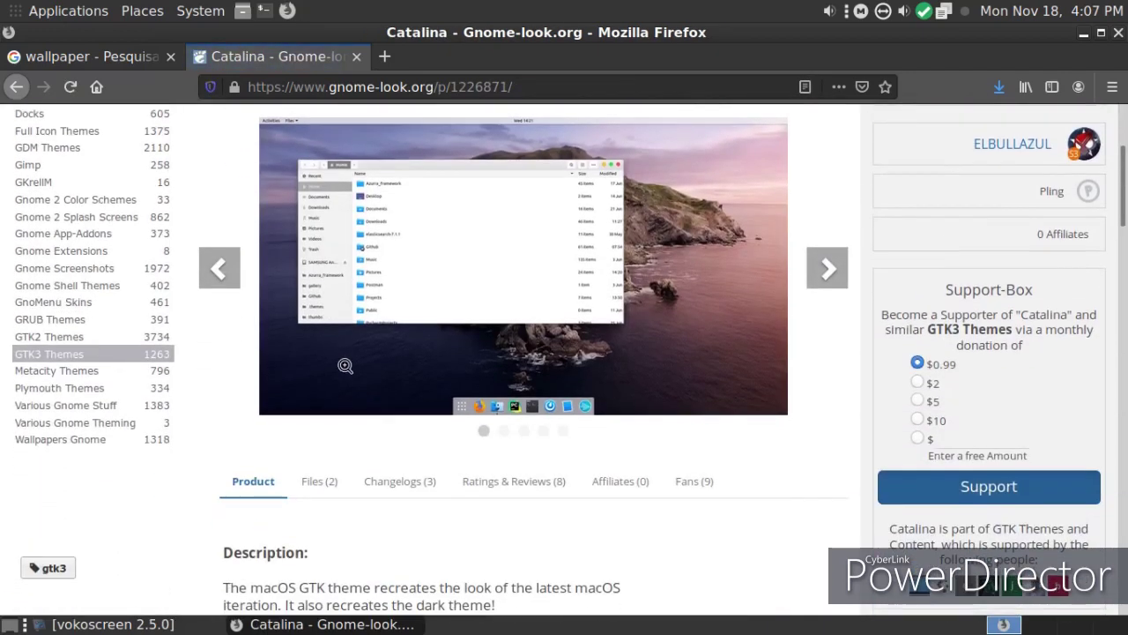
pyautogui.click(316, 480)
pyautogui.scroll(-3, 313, 478)
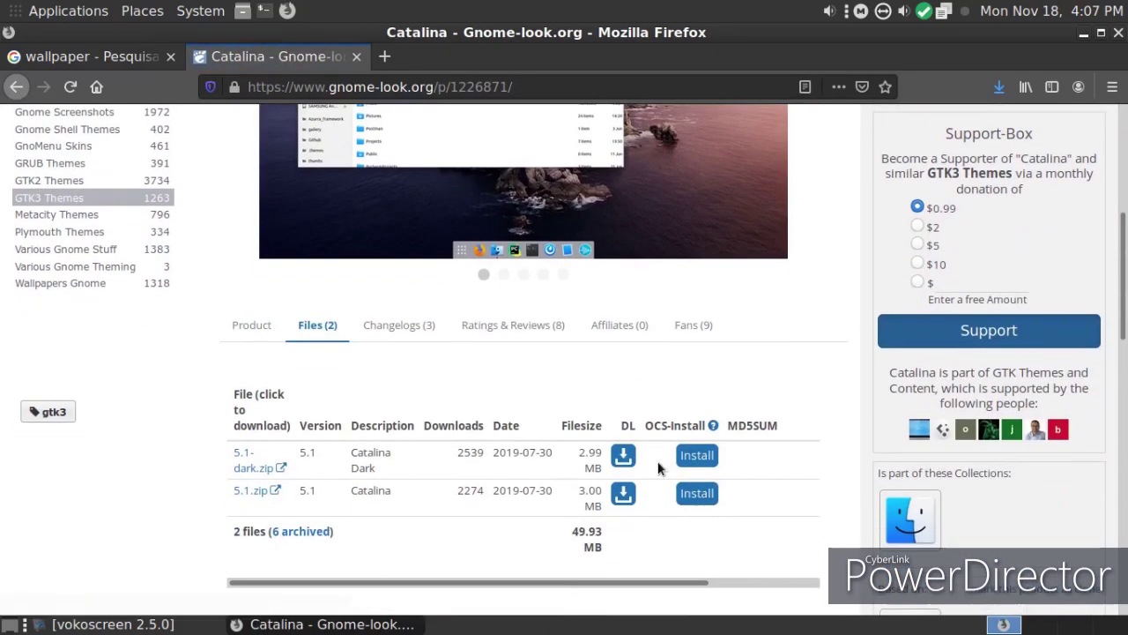
# Download the Catalina Dark 5.1 theme as a saved file, macOS-Dark-5.1-dark.zip, and quit Firefox with both tabs.
pyautogui.click(623, 456)
pyautogui.click(494, 314)
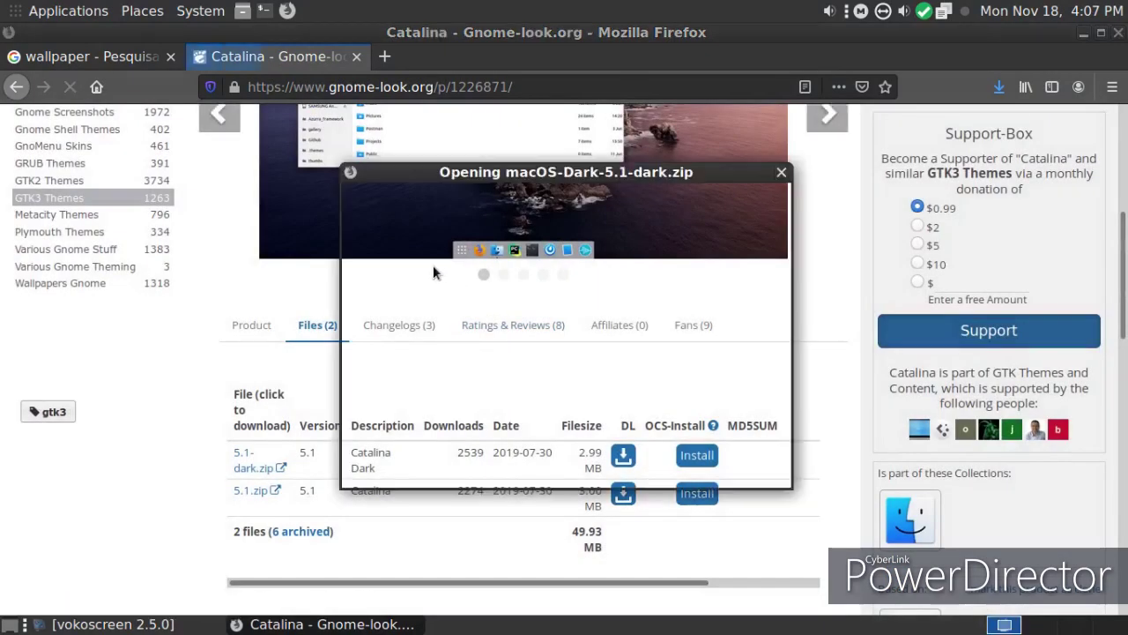
pyautogui.click(410, 360)
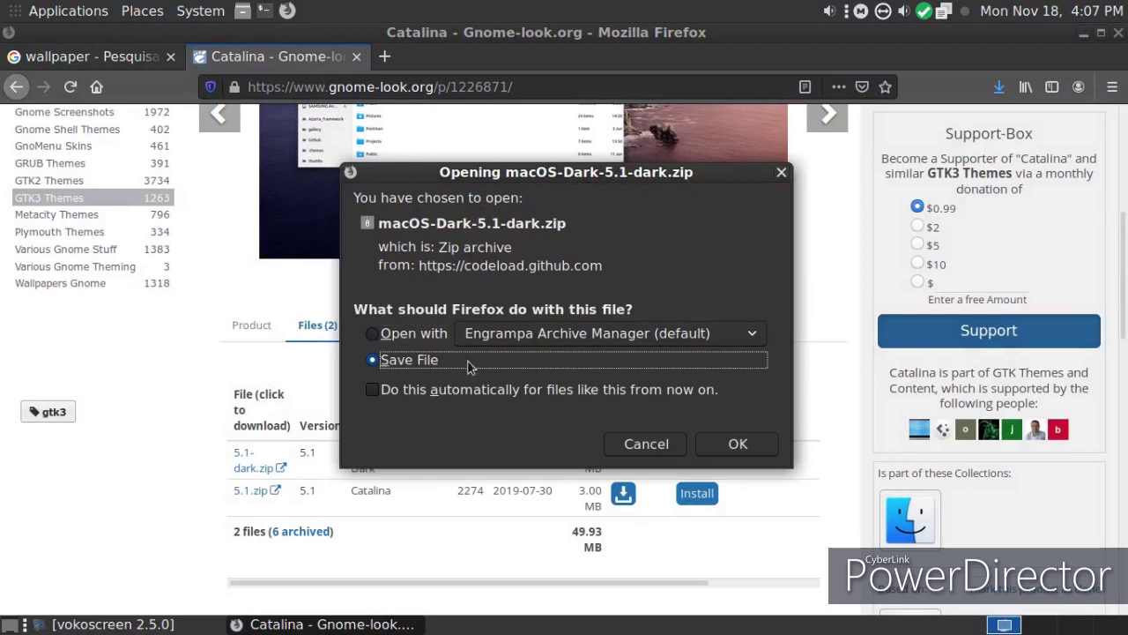
pyautogui.click(732, 444)
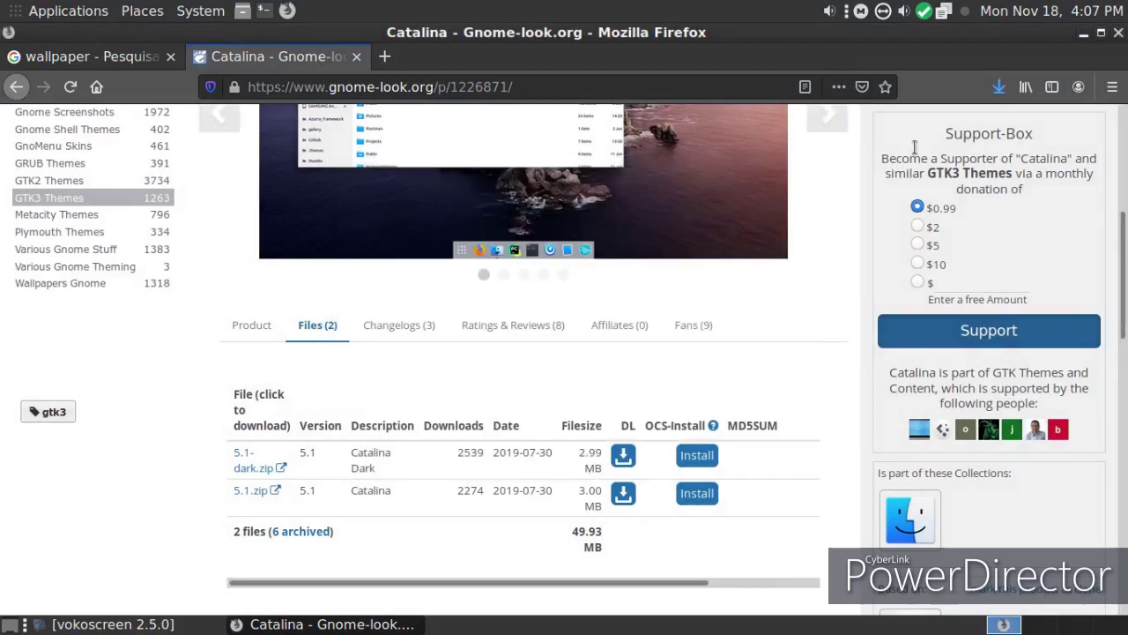
pyautogui.click(1119, 36)
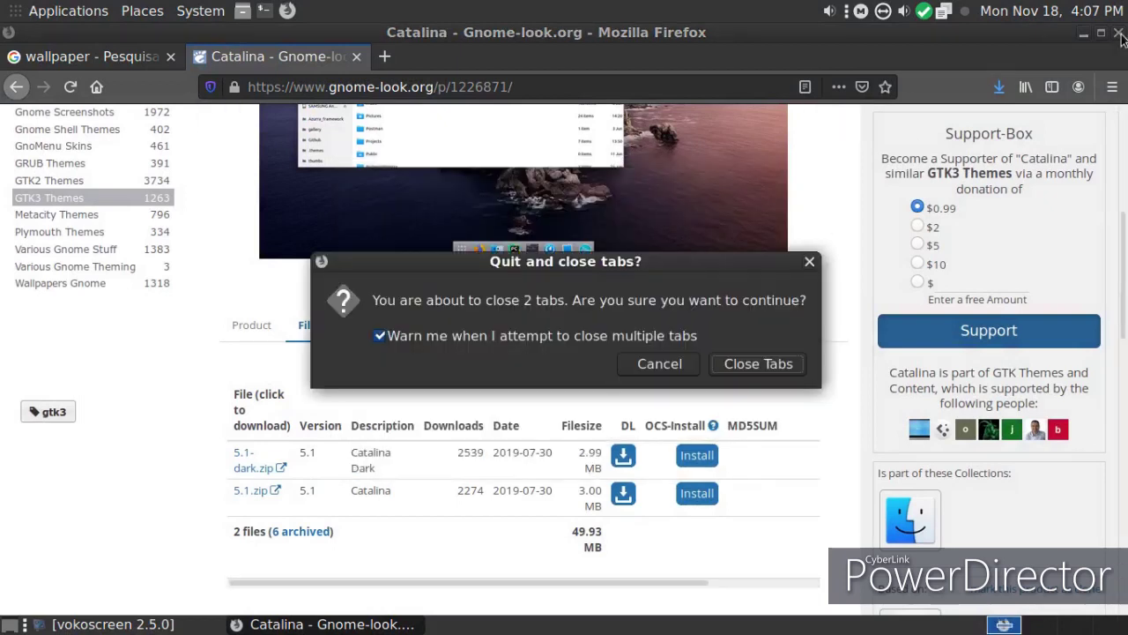
pyautogui.click(758, 354)
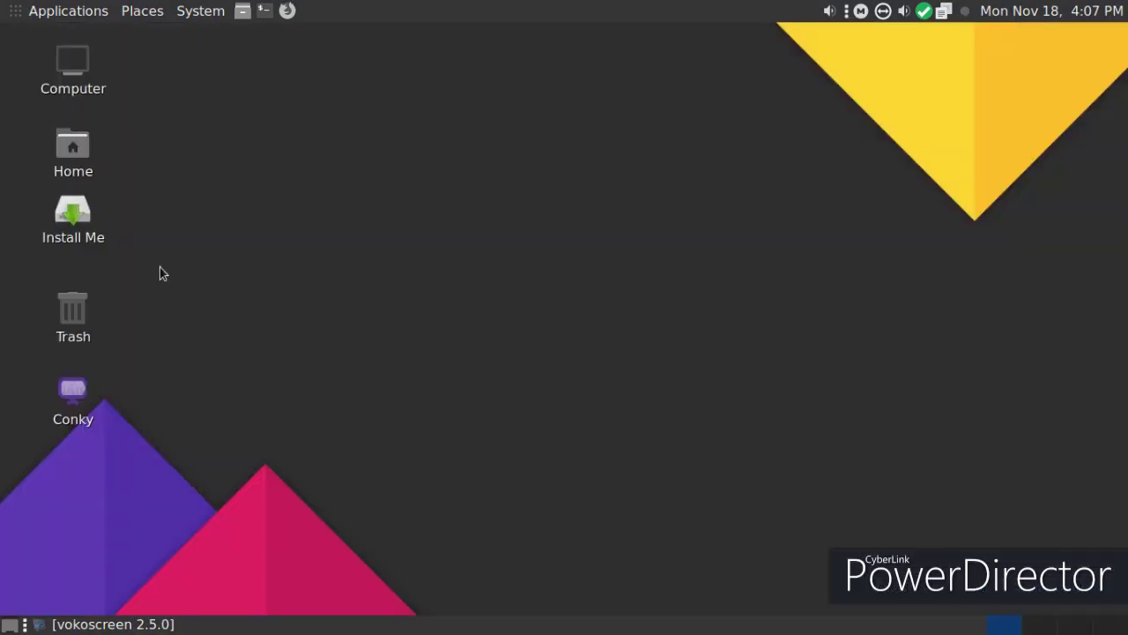
# Open the Downloads folder from the home folder and view the Canvas-light.tar.xz archive's contents.
pyautogui.doubleClick(71, 164)
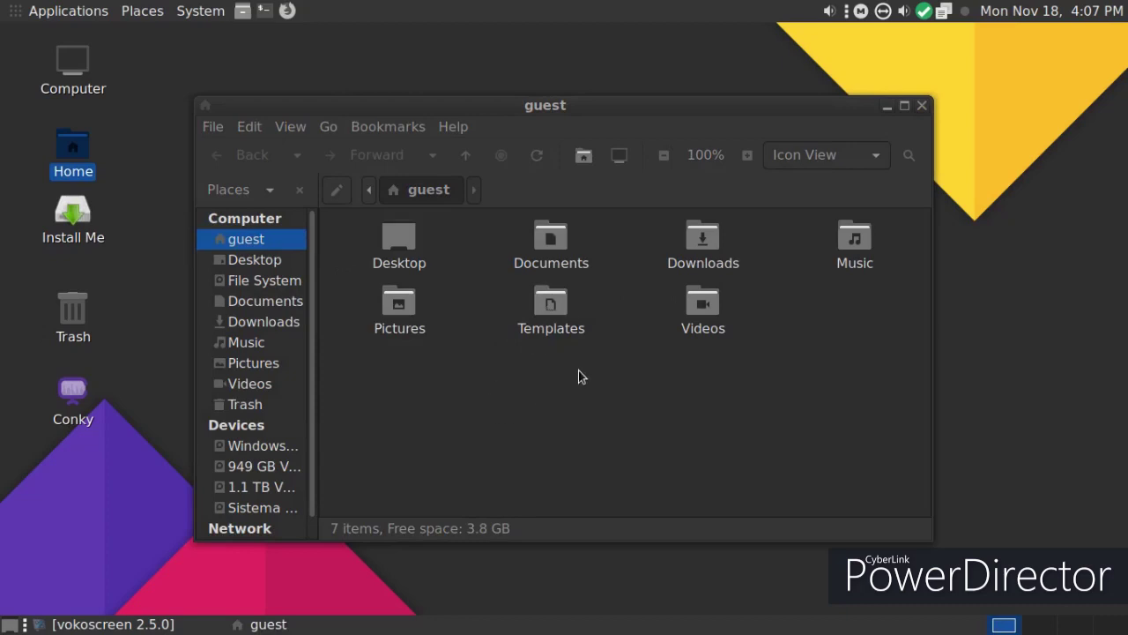
pyautogui.doubleClick(694, 252)
pyautogui.doubleClick(694, 253)
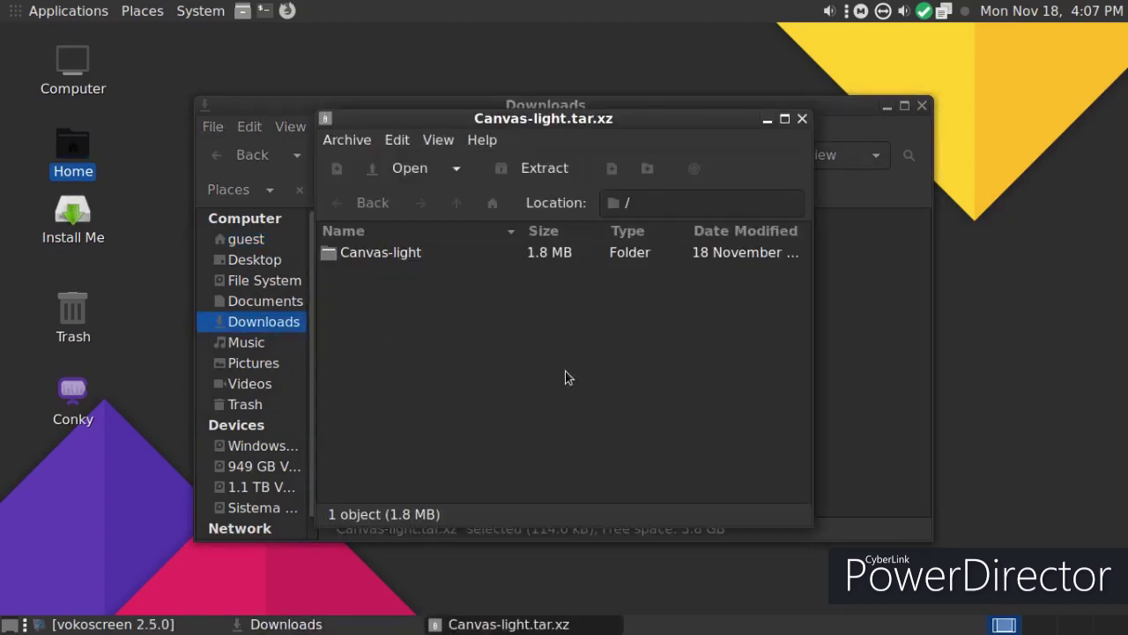
# Close the Canvas-light.tar.xz archive and set pexels-photo-556416.jpeg from Downloads as the desktop wallpaper.
pyautogui.click(802, 118)
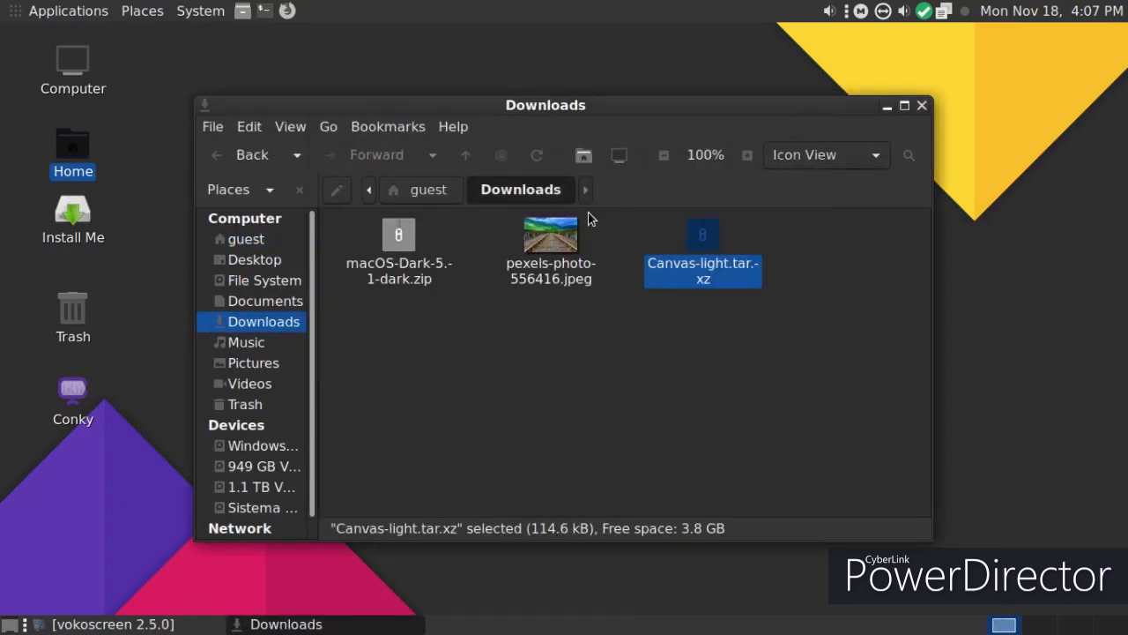
pyautogui.rightClick(551, 238)
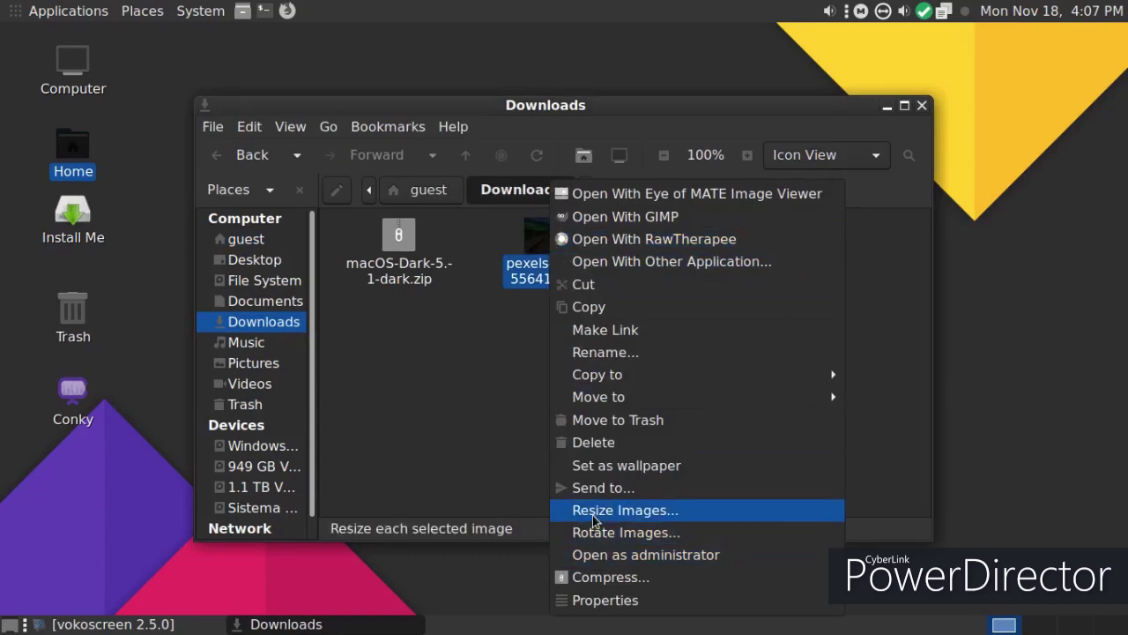
pyautogui.click(598, 467)
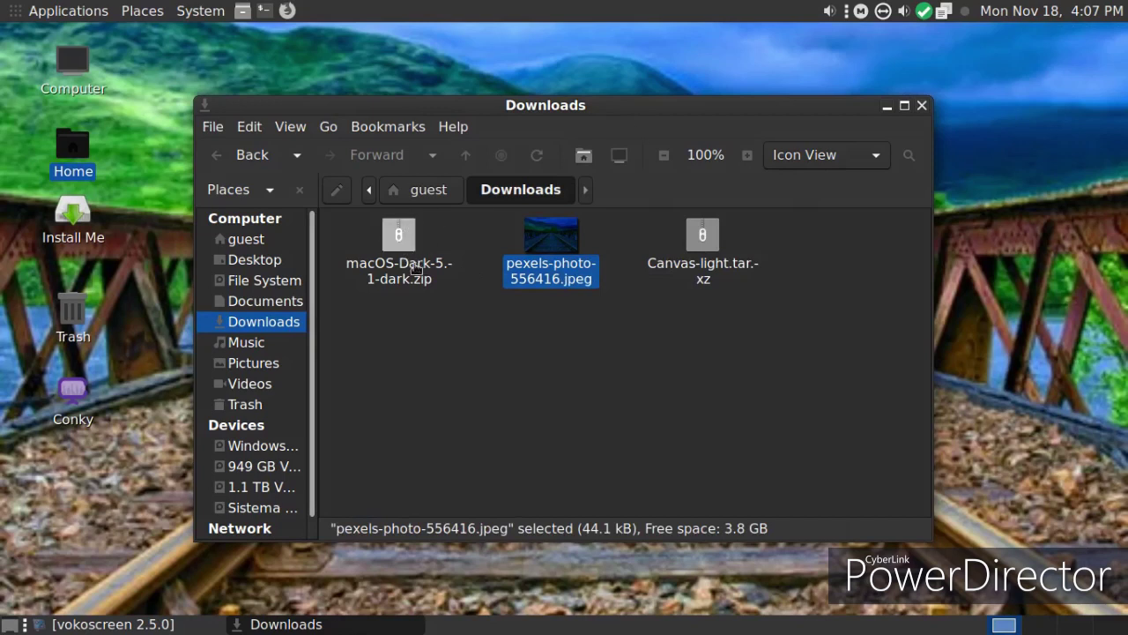
pyautogui.moveTo(710, 101); pyautogui.dragTo(730, 143)
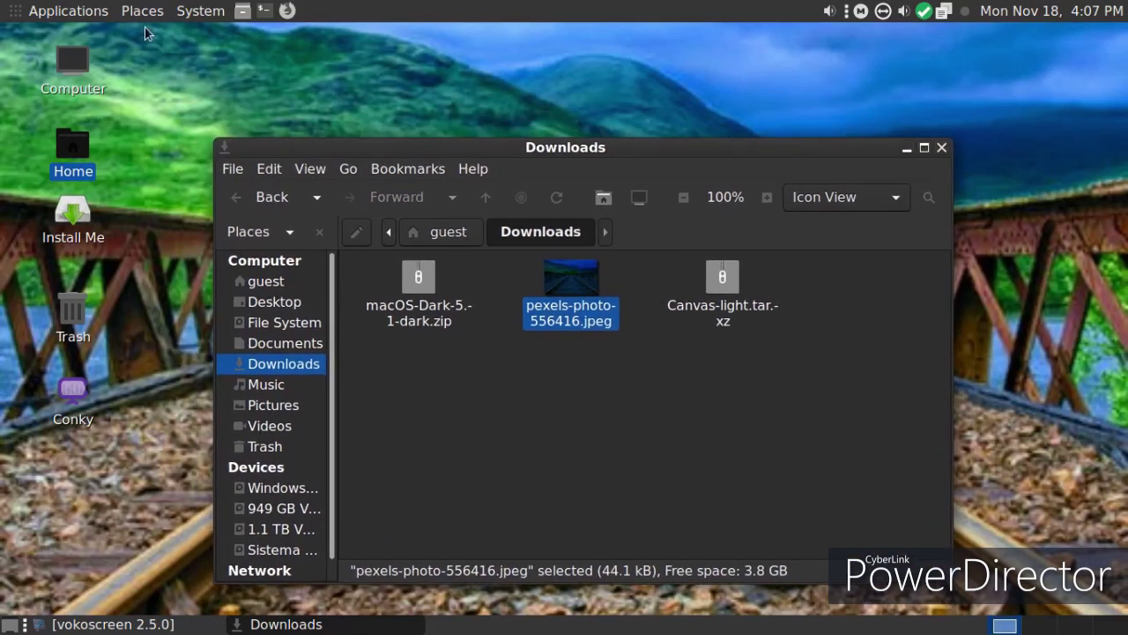
pyautogui.click(53, 12)
pyautogui.moveTo(97, 236)
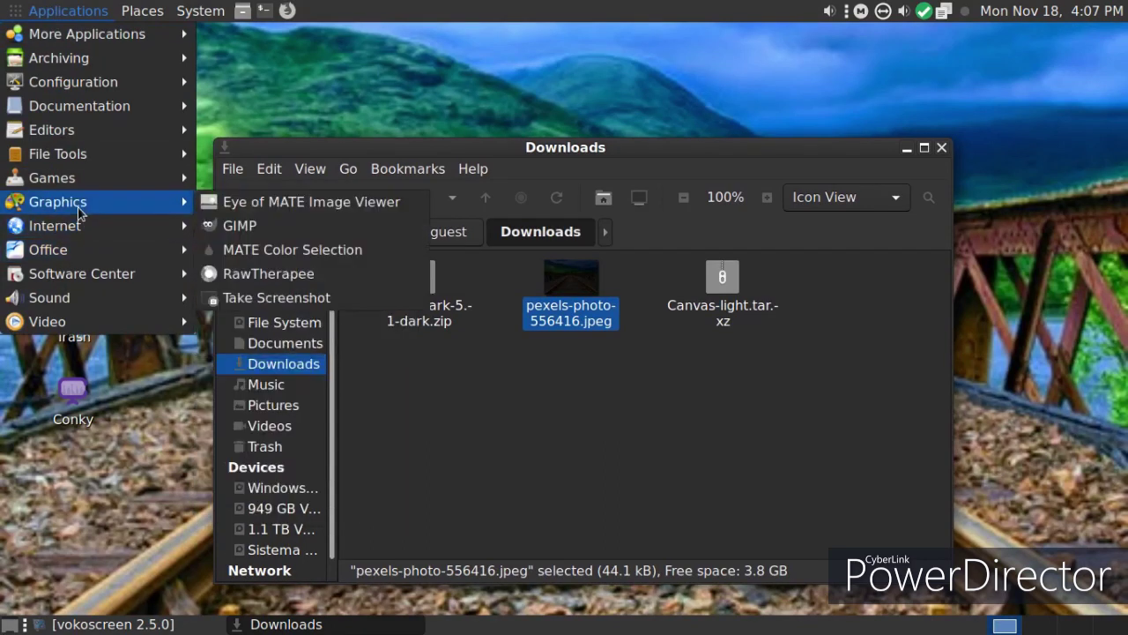
pyautogui.moveTo(49, 64)
pyautogui.moveTo(62, 89)
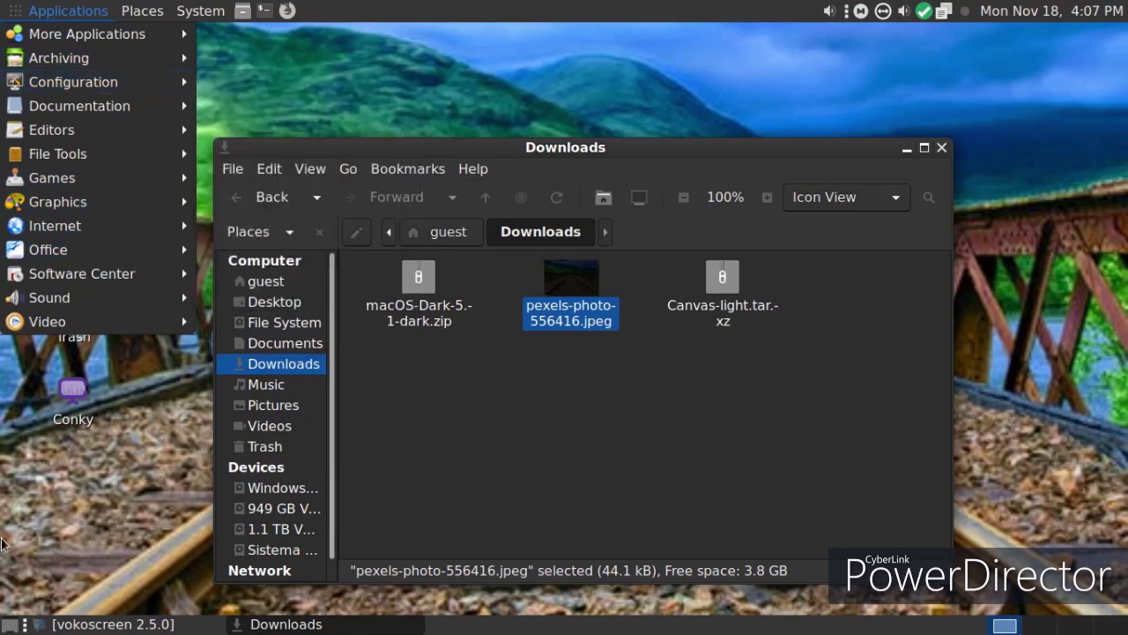
pyautogui.click(143, 363)
# Open the desktop background settings and apply the blue-green gradient wallpaper with white bubbles.
pyautogui.rightClick(143, 360)
pyautogui.click(182, 529)
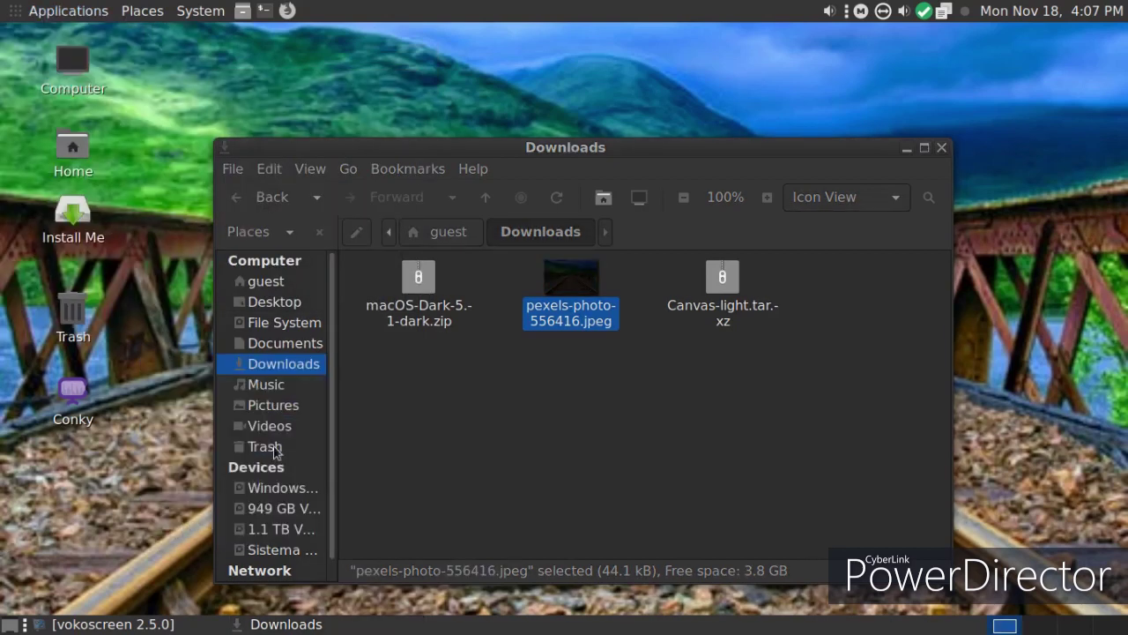
pyautogui.click(559, 277)
# Arrange the Appearance Preferences and Downloads windows side by side and show the list of themes.
pyautogui.moveTo(496, 88); pyautogui.dragTo(899, 94)
pyautogui.moveTo(483, 155); pyautogui.dragTo(202, 75)
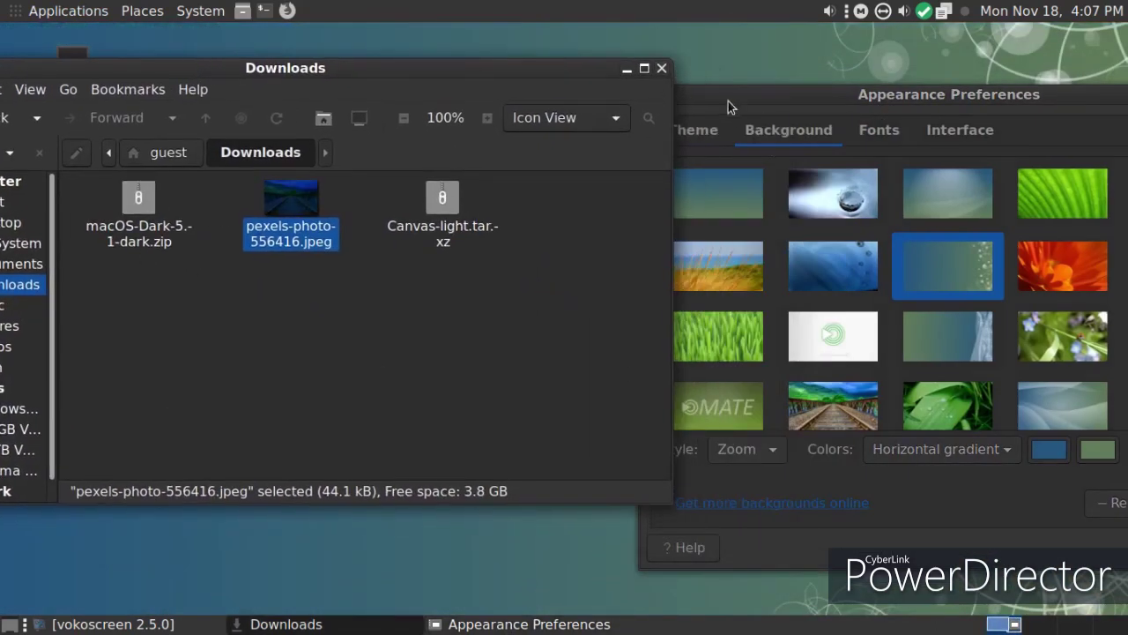
pyautogui.moveTo(728, 100); pyautogui.dragTo(722, 103)
pyautogui.click(668, 132)
# Try to install the macOS-Dark-5.1-dark.zip archive directly as a theme.
pyautogui.moveTo(126, 211); pyautogui.dragTo(687, 326)
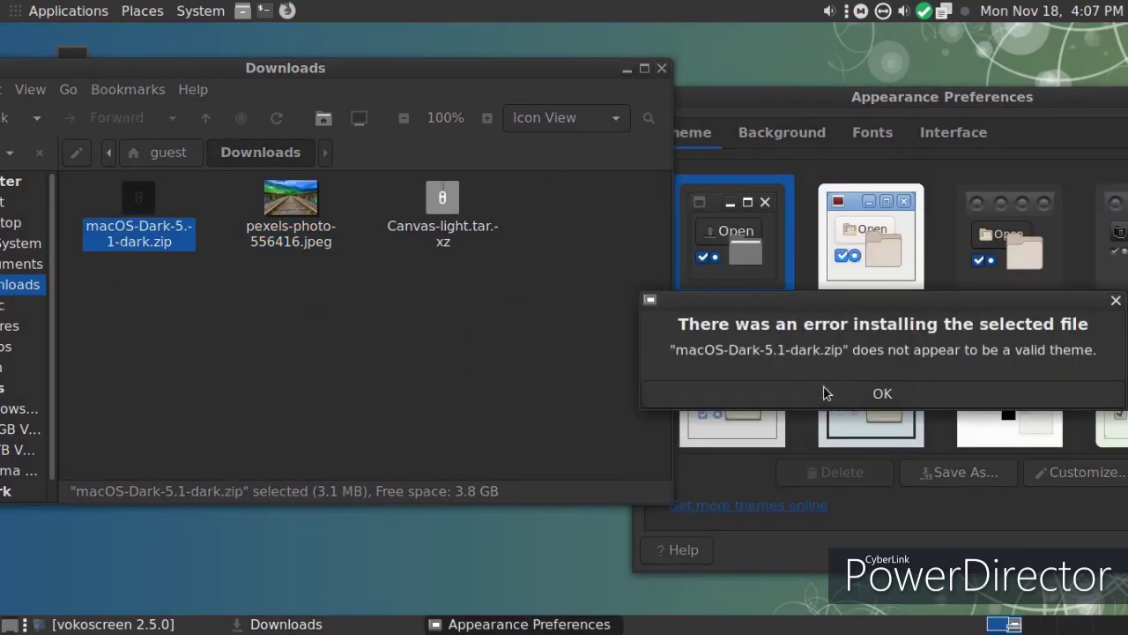
pyautogui.click(825, 393)
pyautogui.click(219, 352)
# Extract macOS-Dark-5.1-dark.zip into the Downloads folder.
pyautogui.rightClick(132, 216)
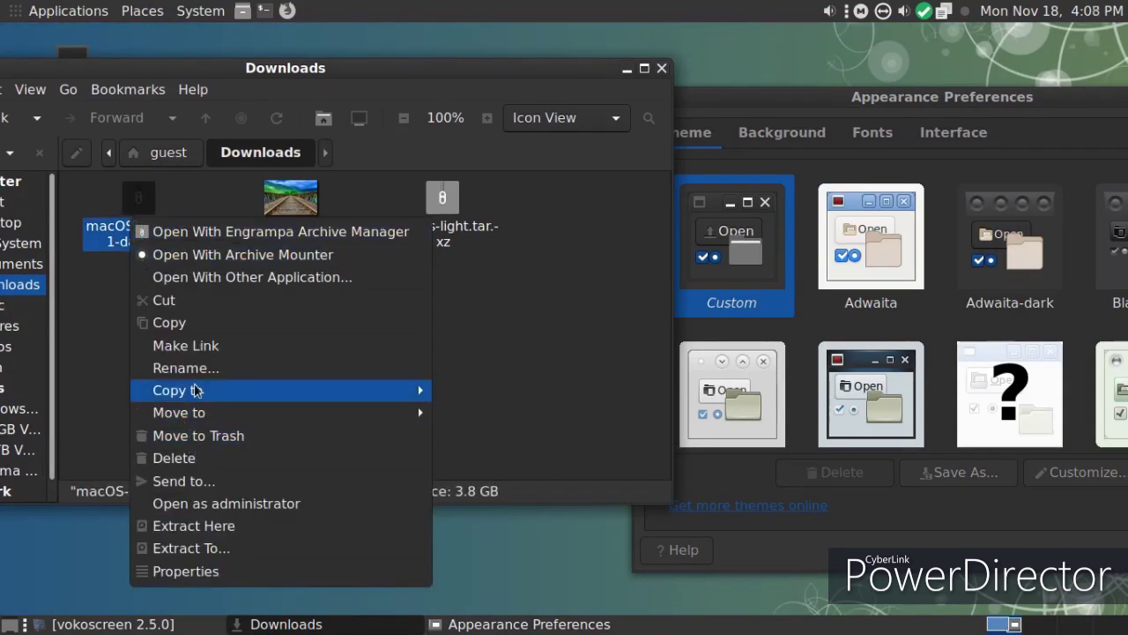
pyautogui.moveTo(191, 405)
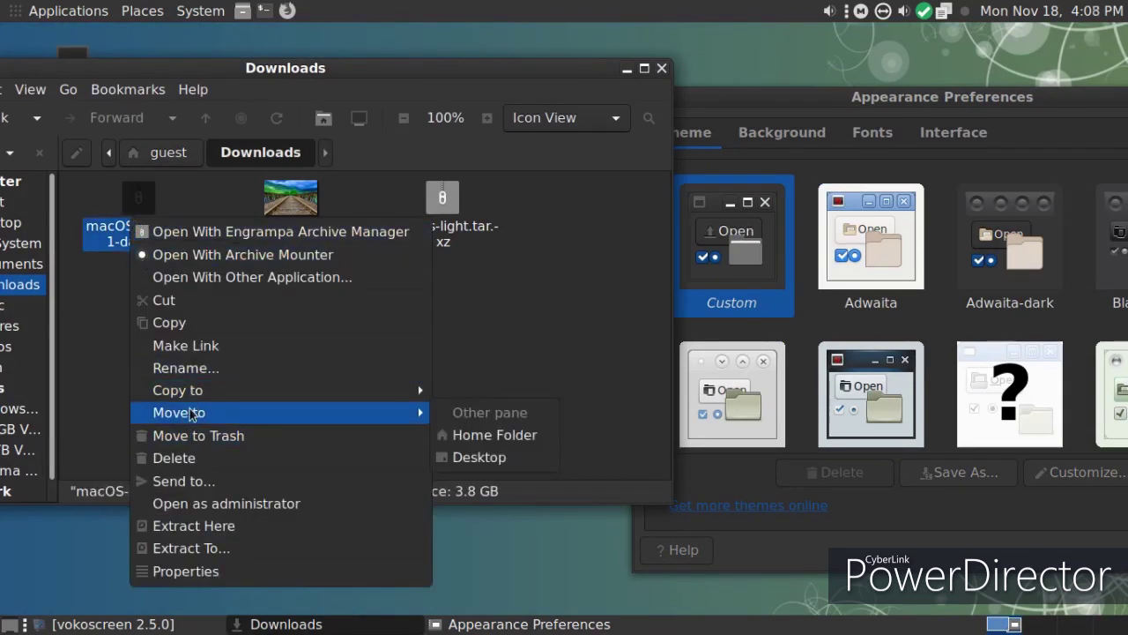
pyautogui.click(192, 525)
pyautogui.click(79, 305)
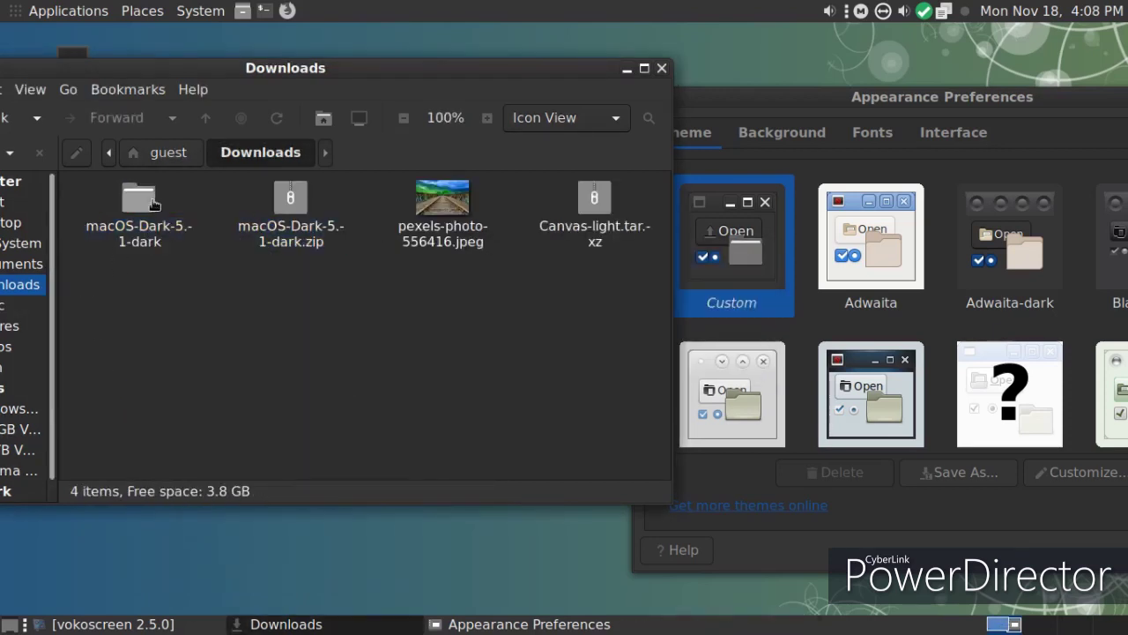
# Install the extracted macOS-Dark-5.1-dark folder as a theme and close the Downloads window.
pyautogui.moveTo(138, 198); pyautogui.dragTo(753, 336)
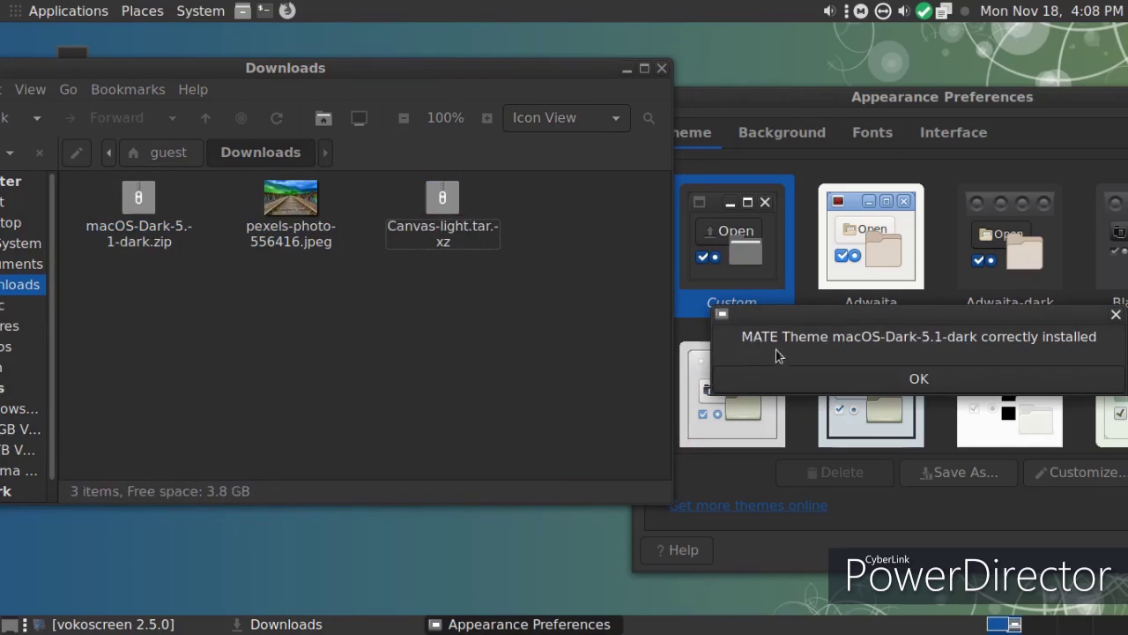
pyautogui.click(856, 384)
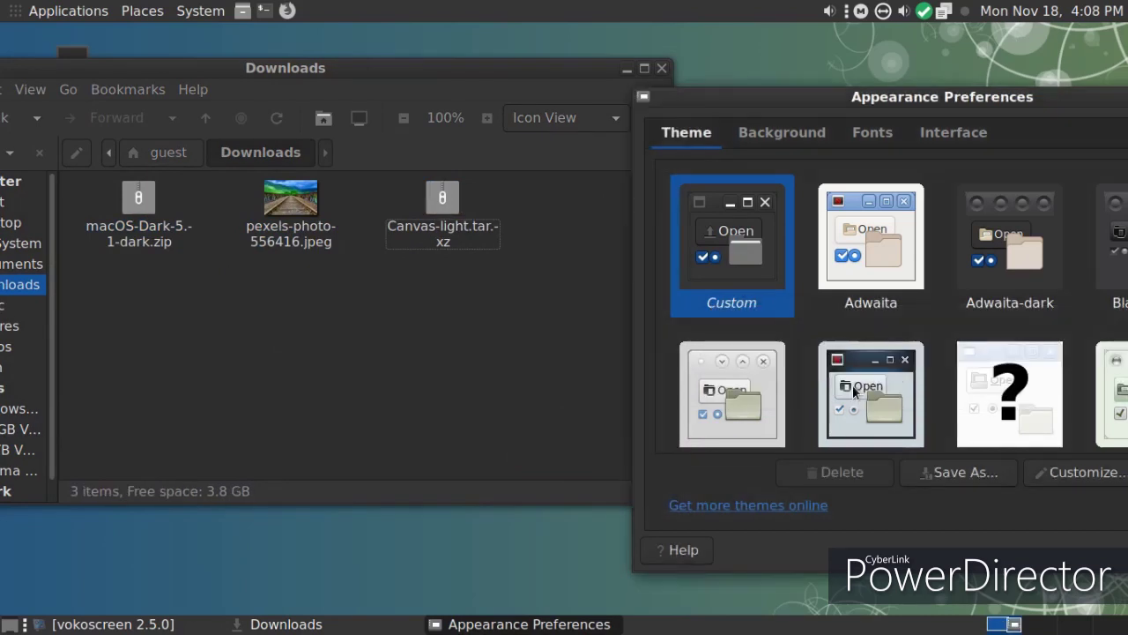
pyautogui.click(662, 70)
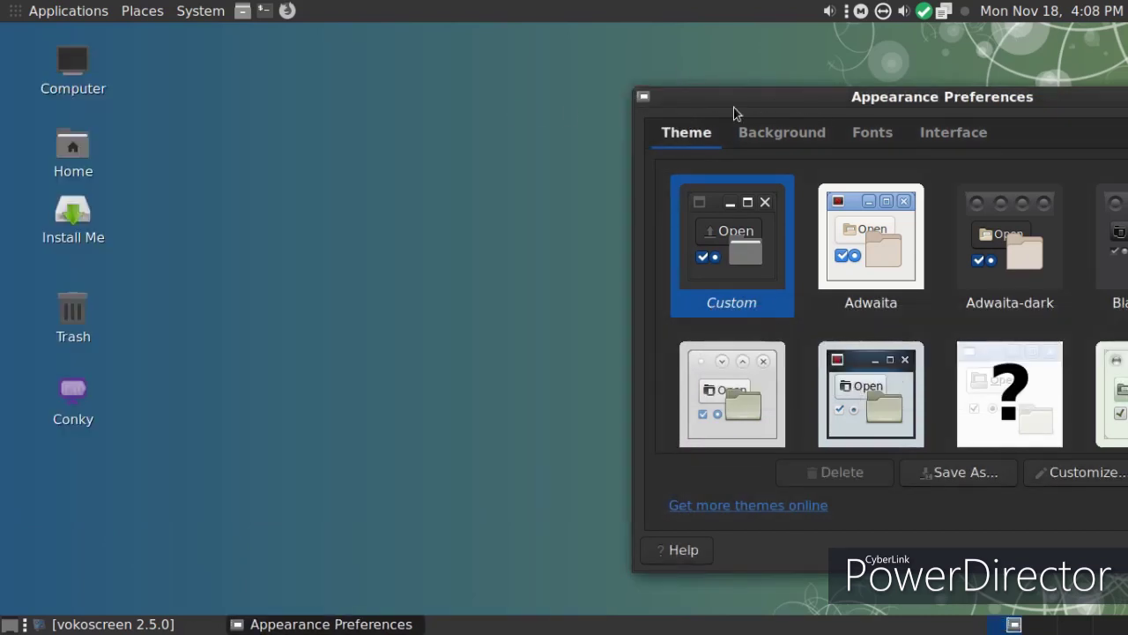
# Find the macOS Dark theme among the installed themes and apply it to the desktop.
pyautogui.moveTo(792, 99); pyautogui.dragTo(458, 81)
pyautogui.scroll(-5, 667, 289)
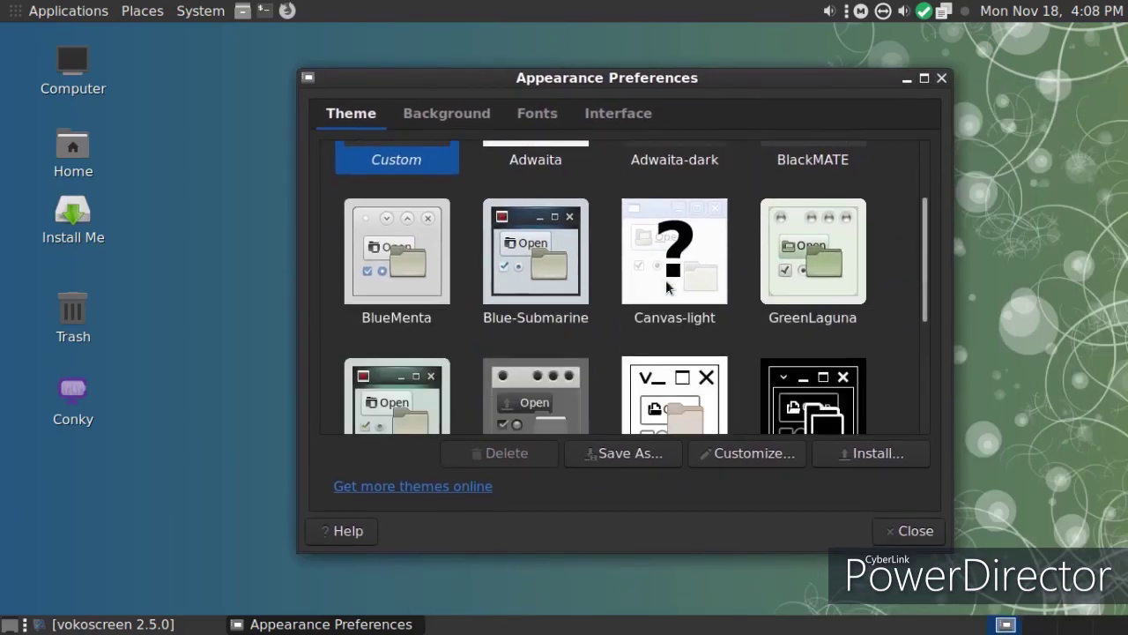
pyautogui.scroll(-2, 657, 288)
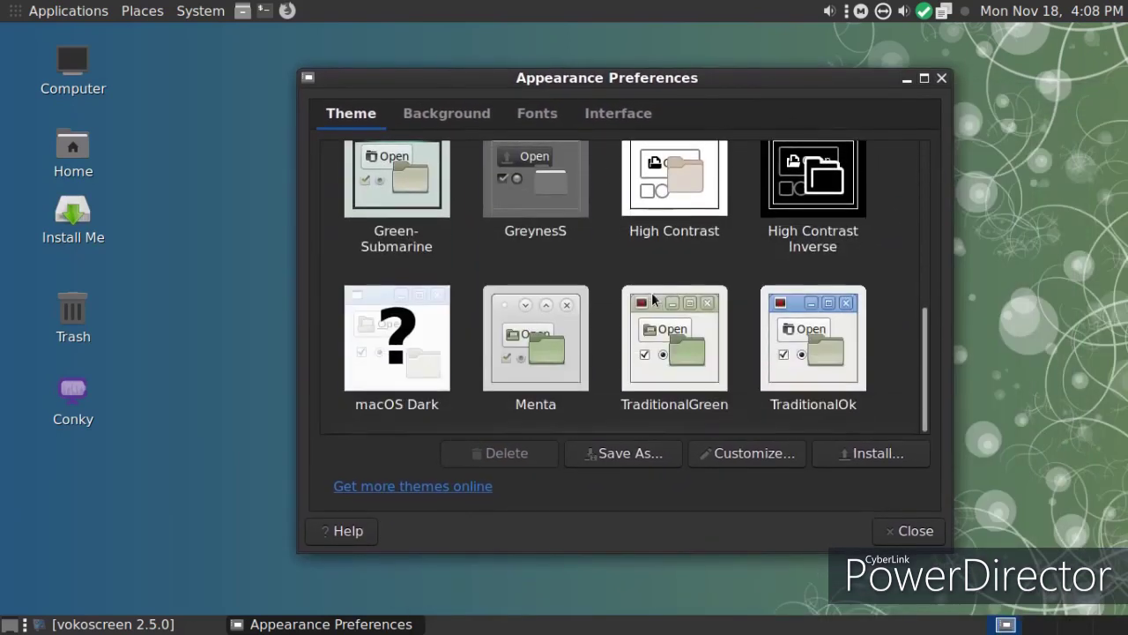
pyautogui.click(376, 355)
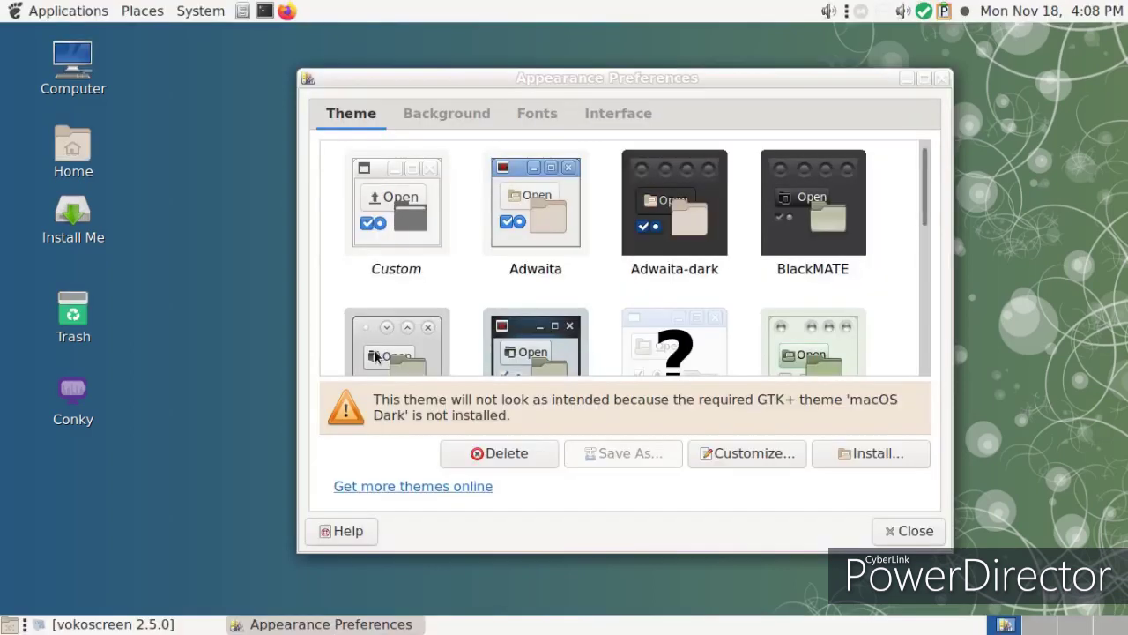
pyautogui.click(24, 19)
pyautogui.click(306, 575)
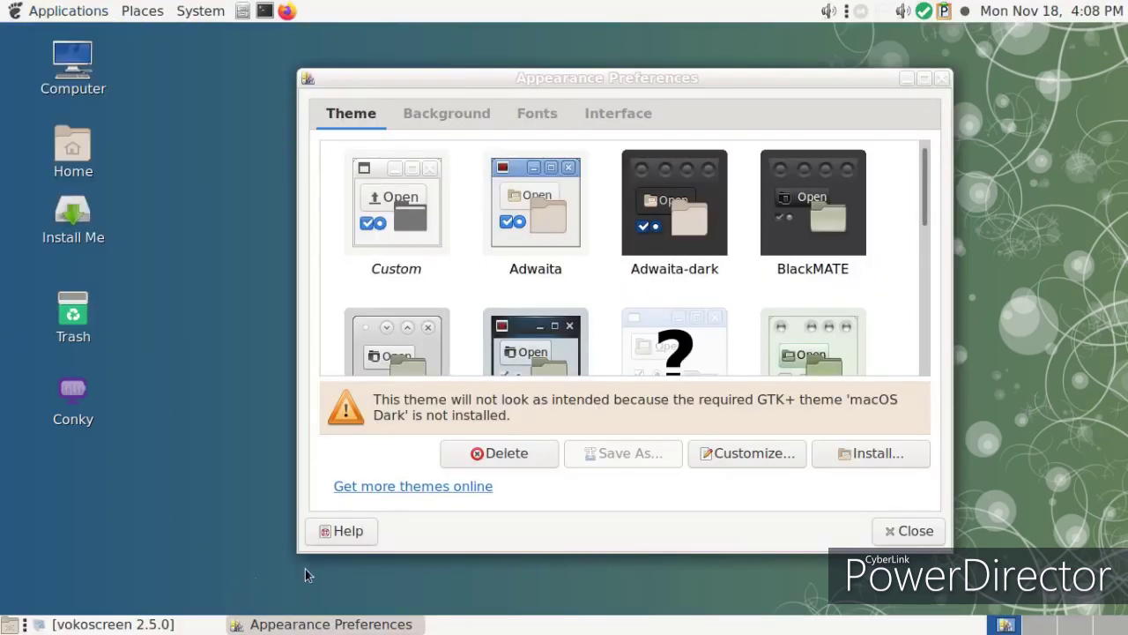
# Customize the theme's window border to macOS-Dark-5.1-dark.
pyautogui.click(767, 456)
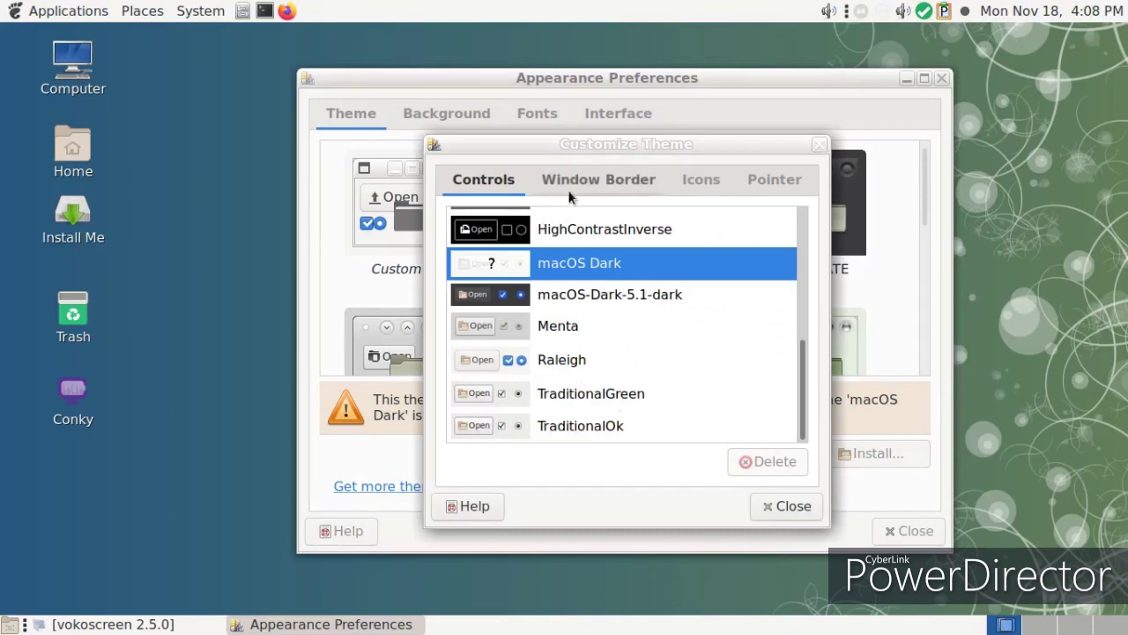
pyautogui.click(608, 182)
pyautogui.click(545, 300)
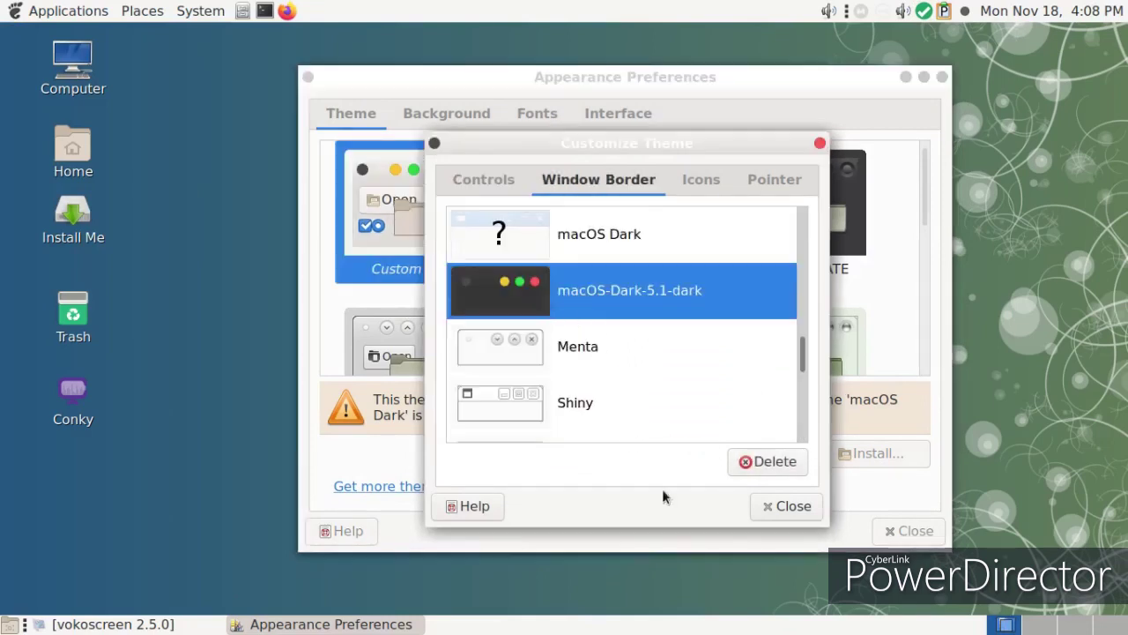
pyautogui.click(763, 505)
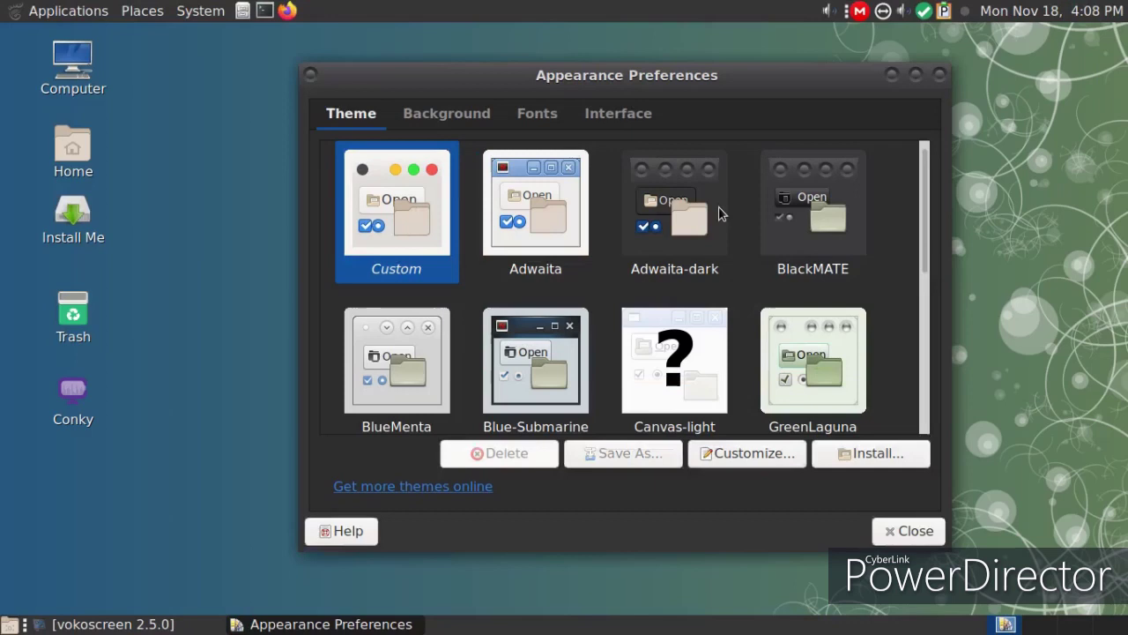
# Use the Adwaita-dark theme as the base and customize its controls to macOS-Dark-5.1-dark.
pyautogui.click(737, 454)
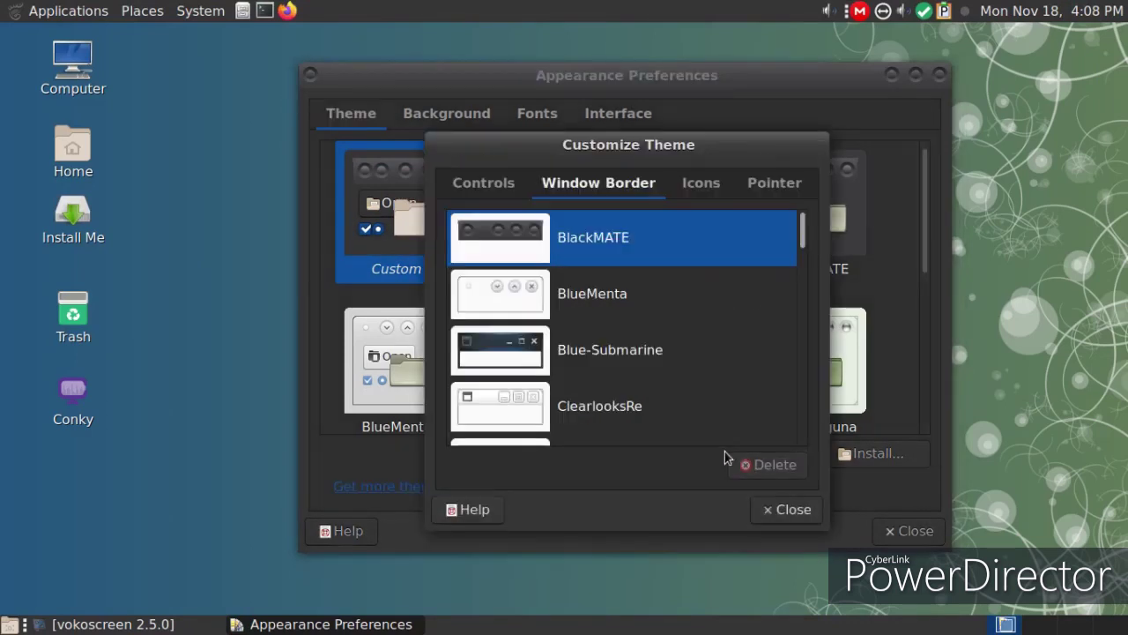
pyautogui.click(508, 184)
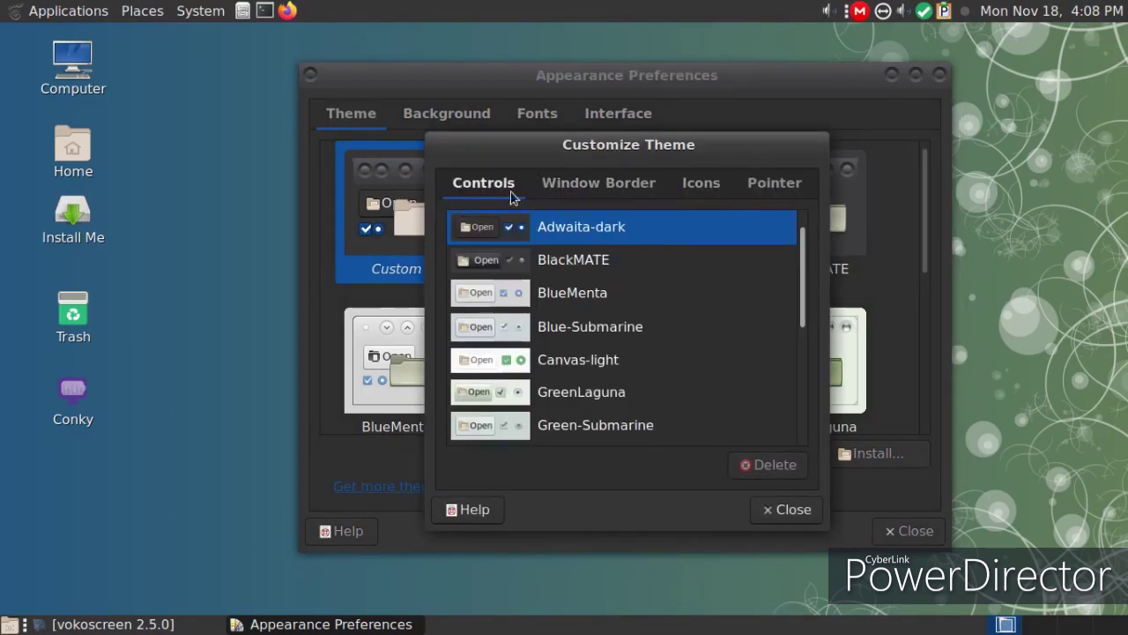
pyautogui.scroll(-1, 683, 203)
pyautogui.scroll(2, 664, 239)
pyautogui.scroll(-5, 643, 318)
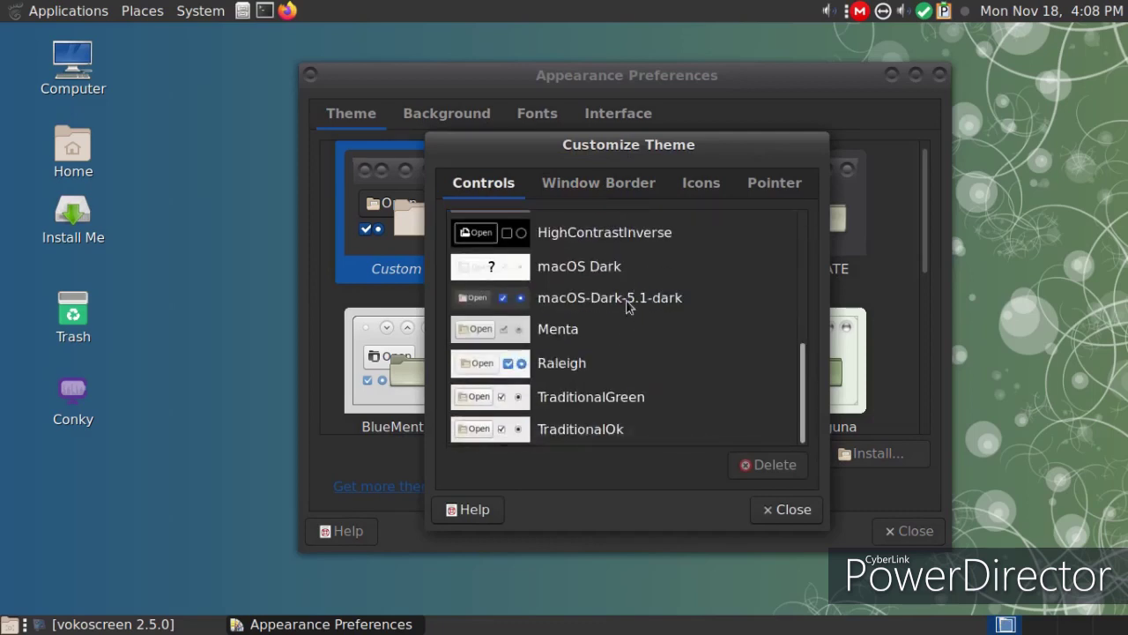
pyautogui.click(629, 304)
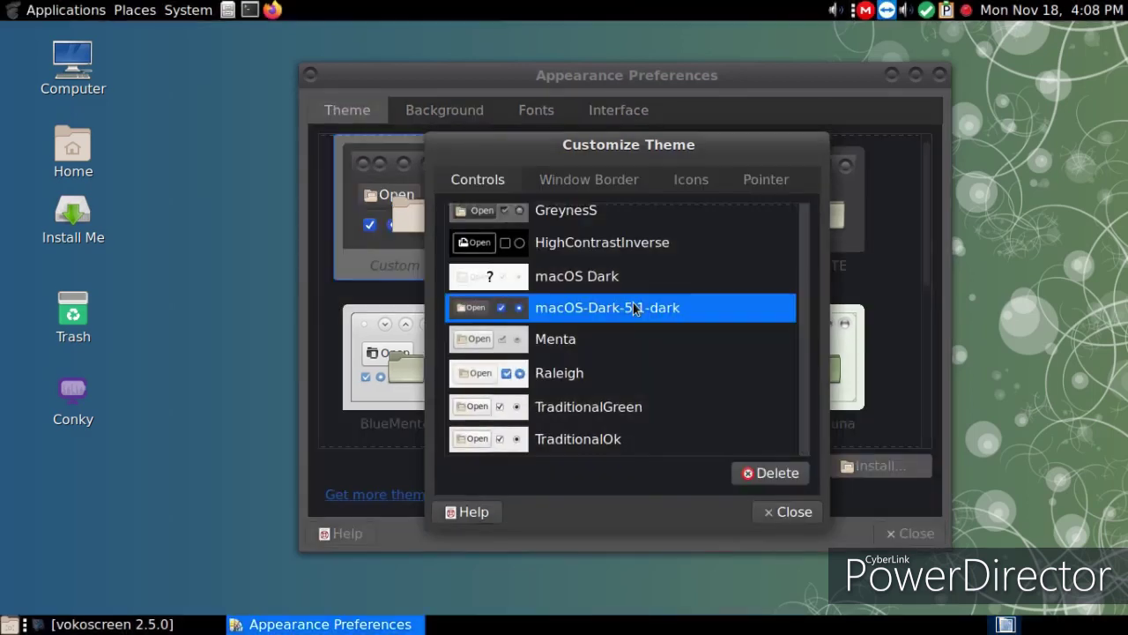
# Set the theme's icons to La Capitaine, checking them in the desktop menus, and close the appearance settings.
pyautogui.click(701, 183)
pyautogui.click(547, 371)
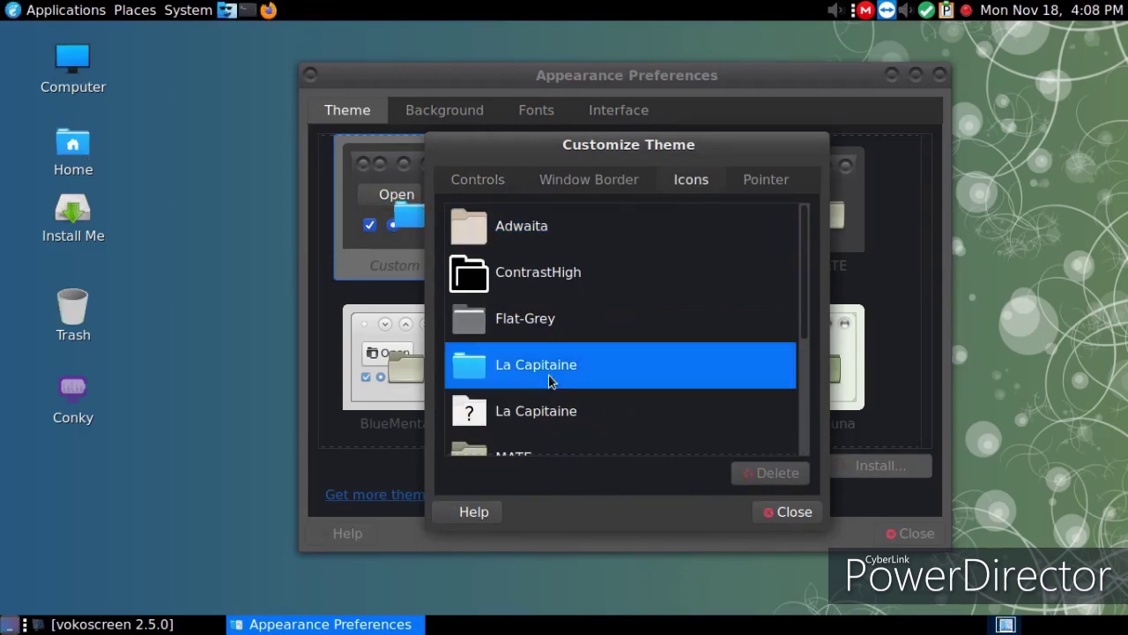
pyautogui.click(71, 9)
pyautogui.scroll(-1, 176, 113)
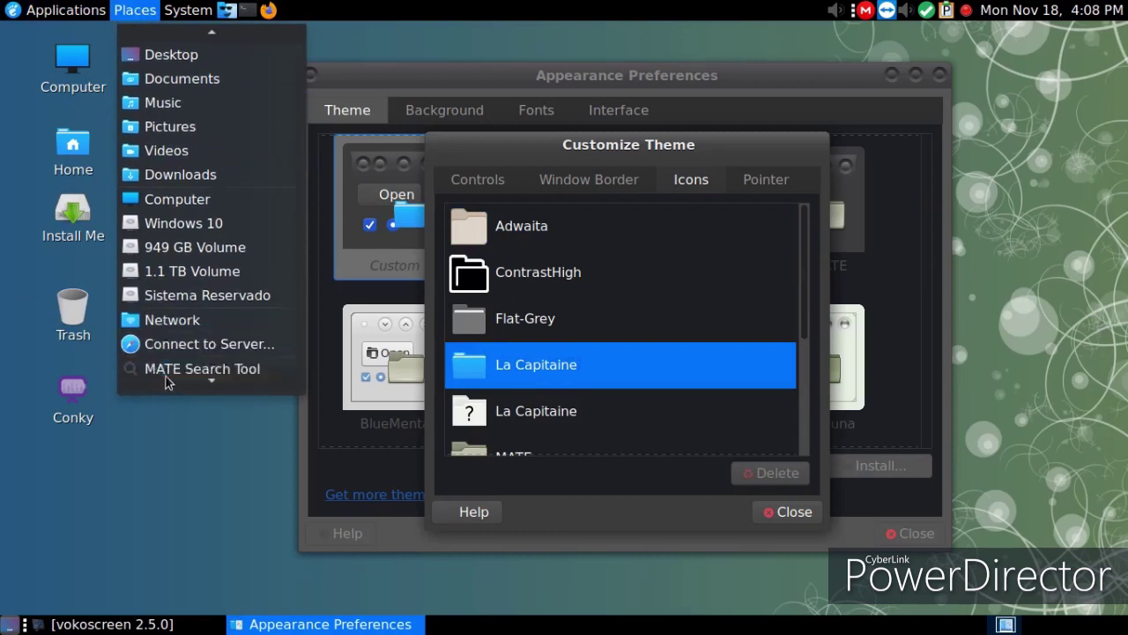
pyautogui.moveTo(192, 11)
pyautogui.click(218, 409)
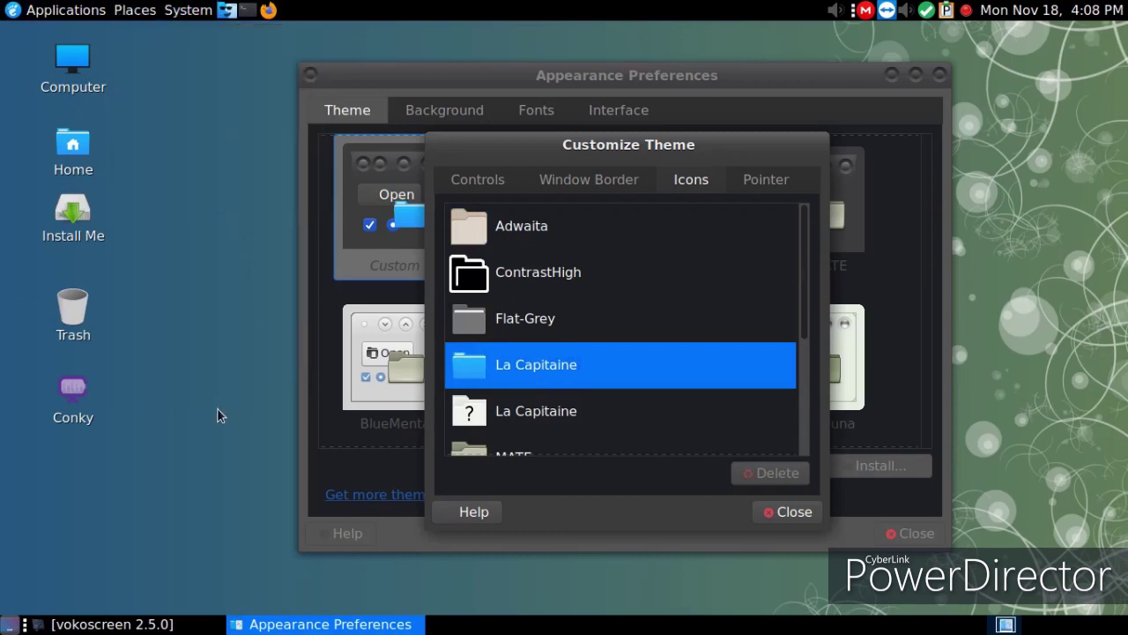
pyautogui.click(785, 521)
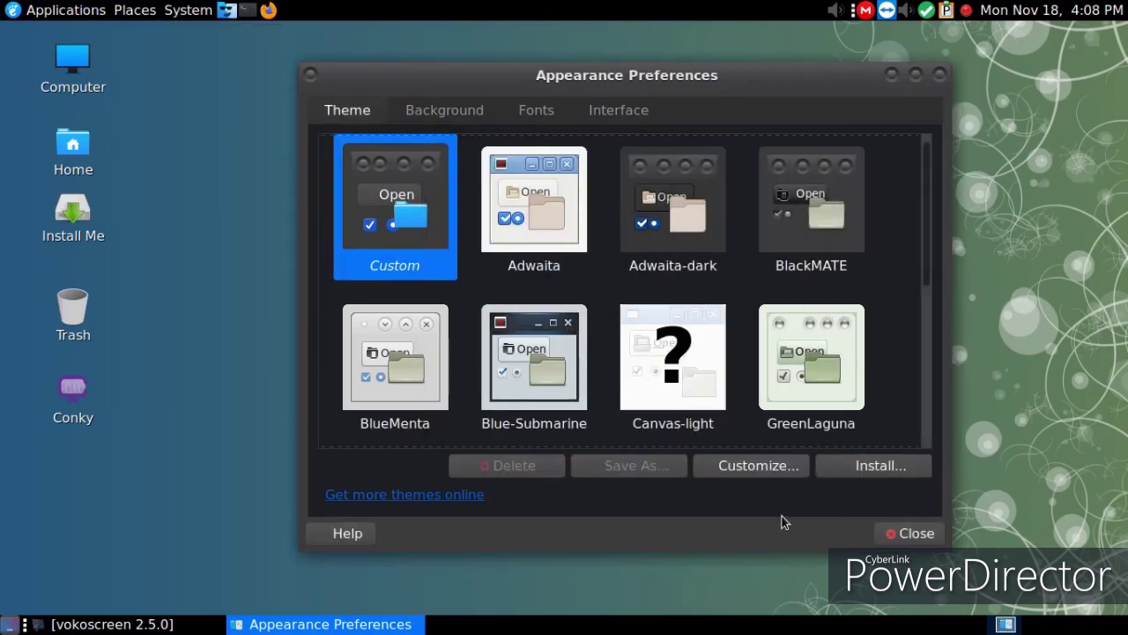
pyautogui.click(908, 532)
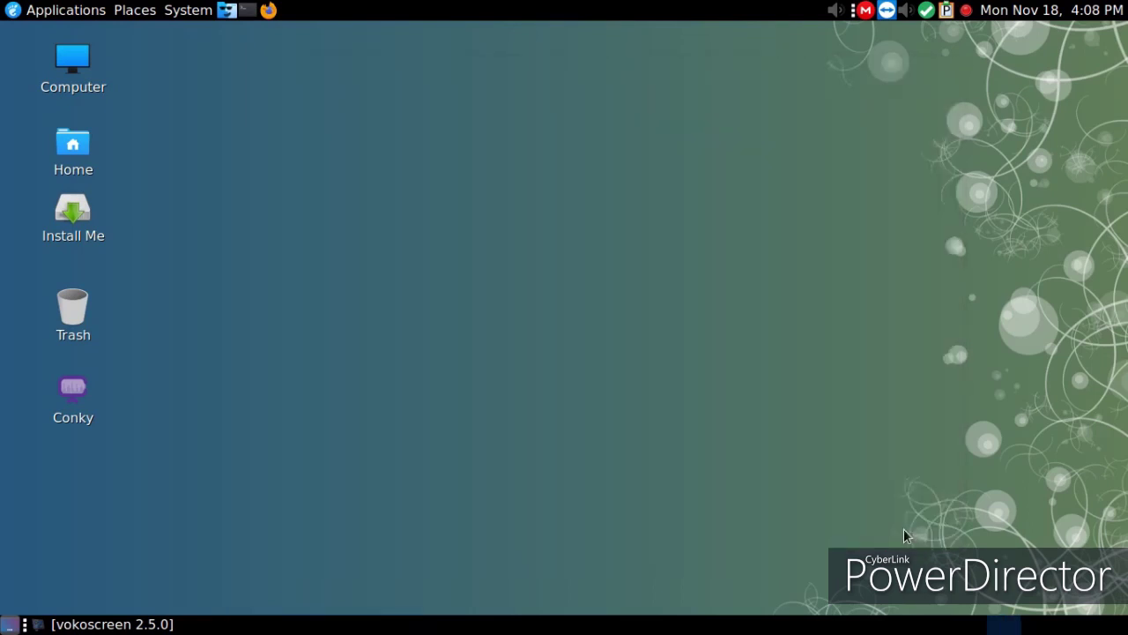
# Try the water-drop and orange-flower wallpapers, and set the pale wood-grain image as the desktop background.
pyautogui.rightClick(474, 230)
pyautogui.click(544, 370)
pyautogui.click(423, 210)
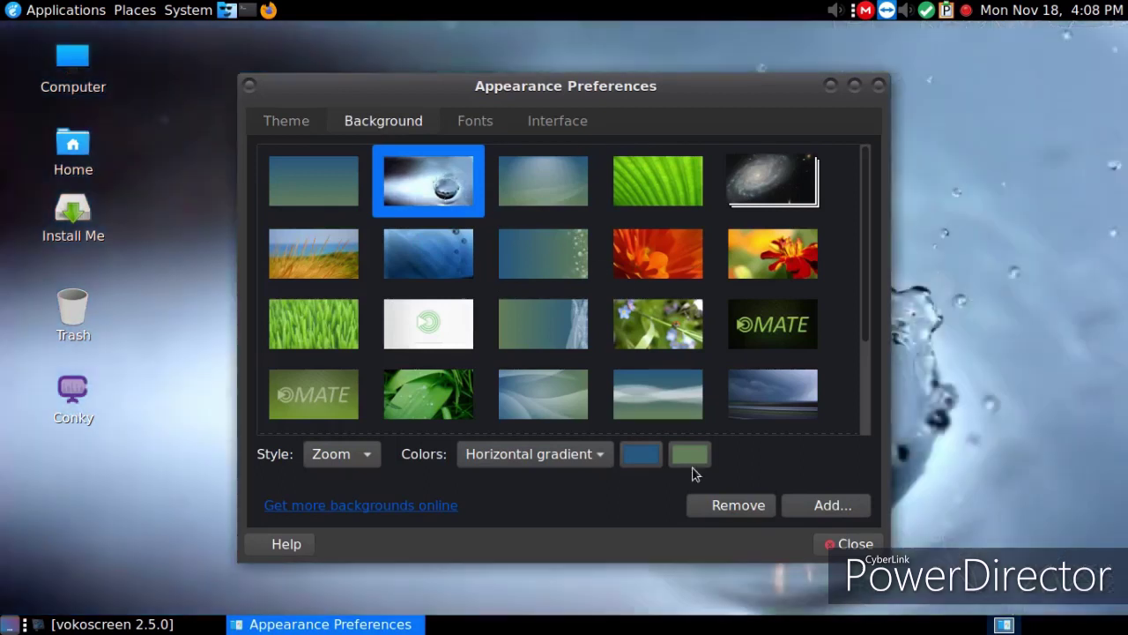
pyautogui.scroll(-3, 533, 332)
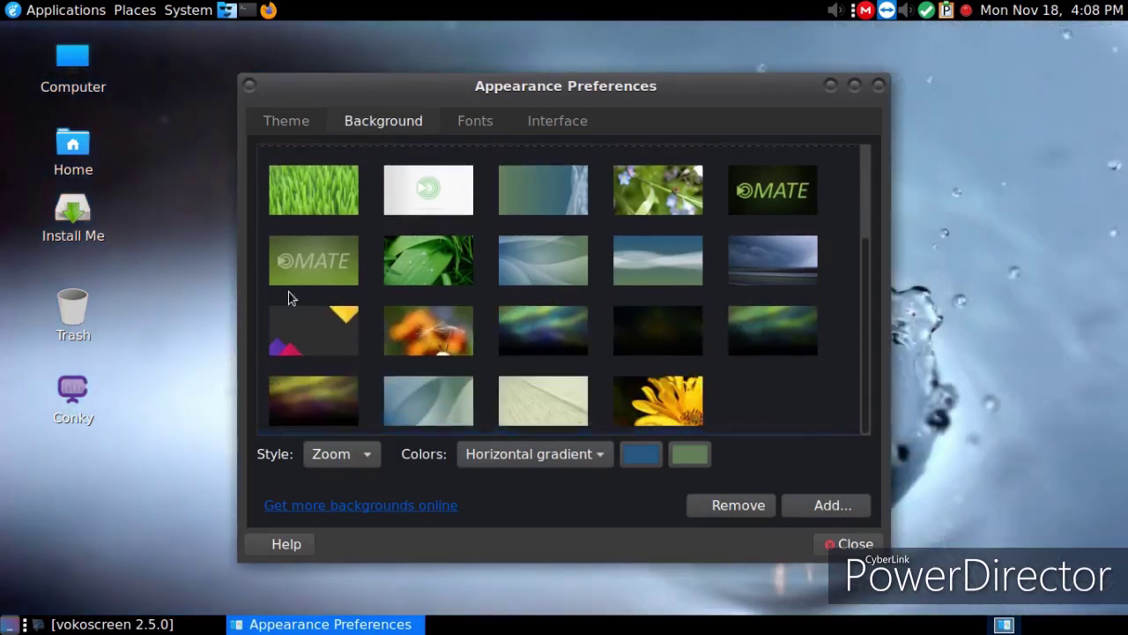
pyautogui.click(421, 338)
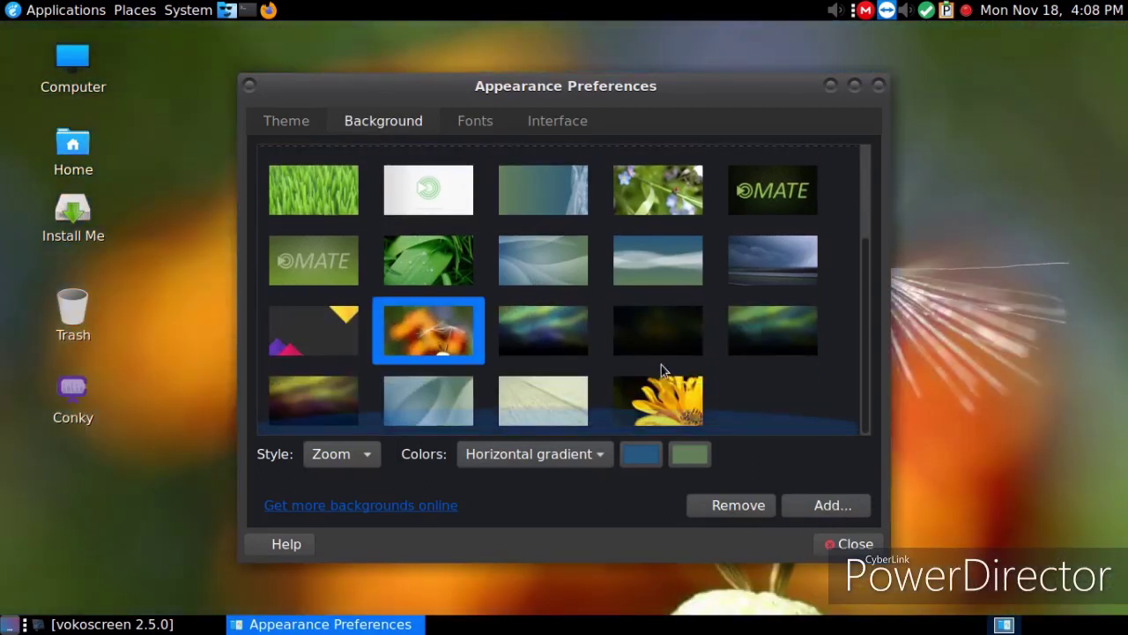
pyautogui.click(538, 384)
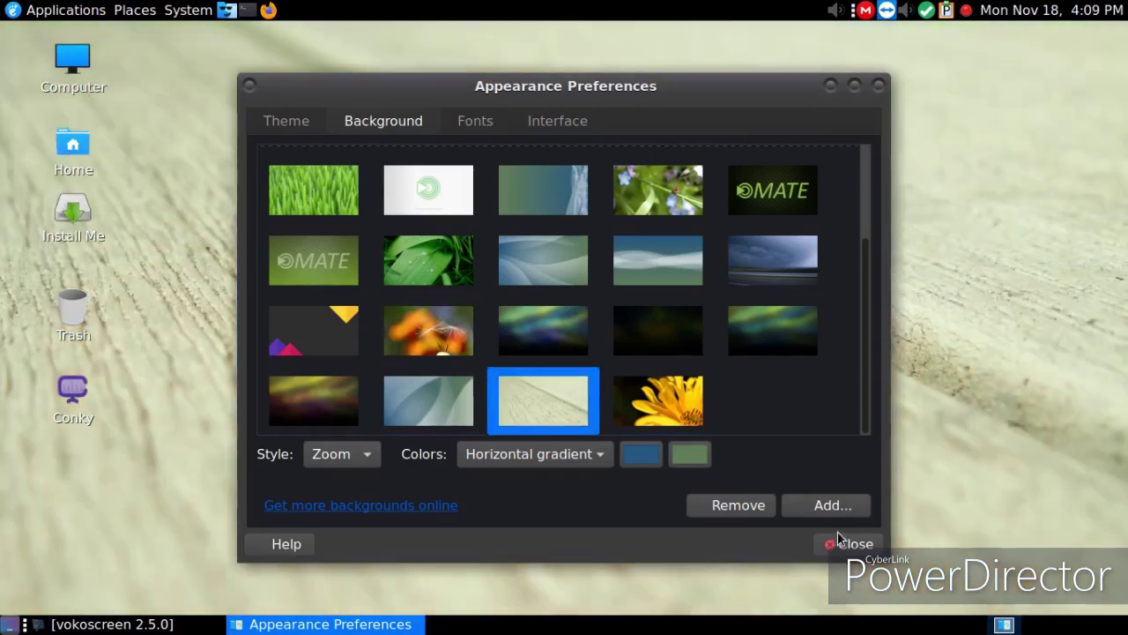
pyautogui.click(848, 543)
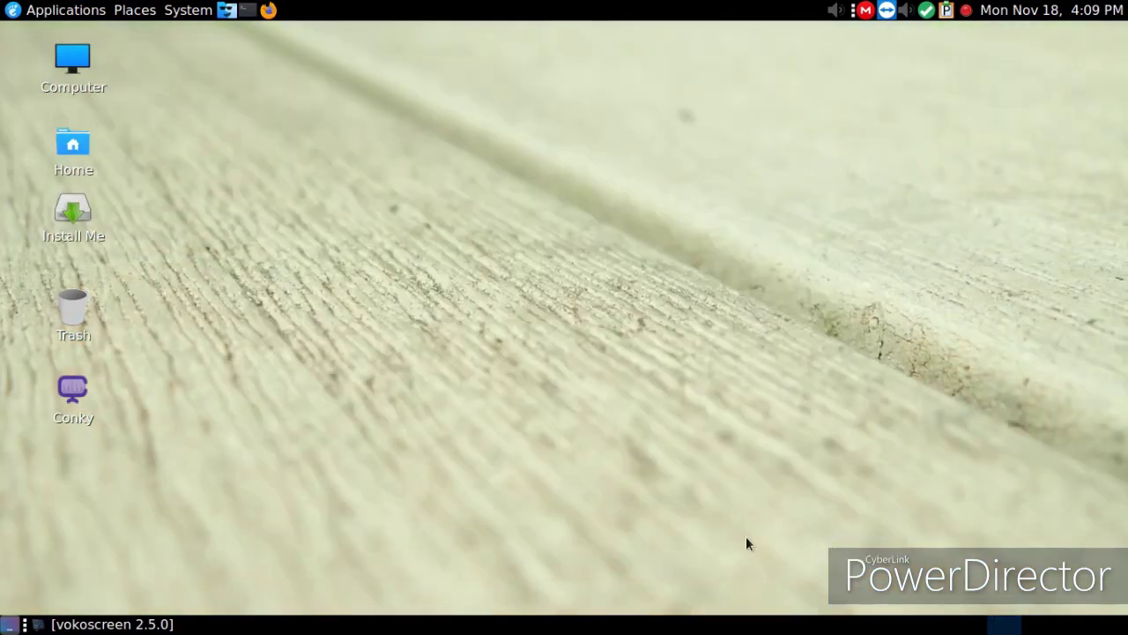